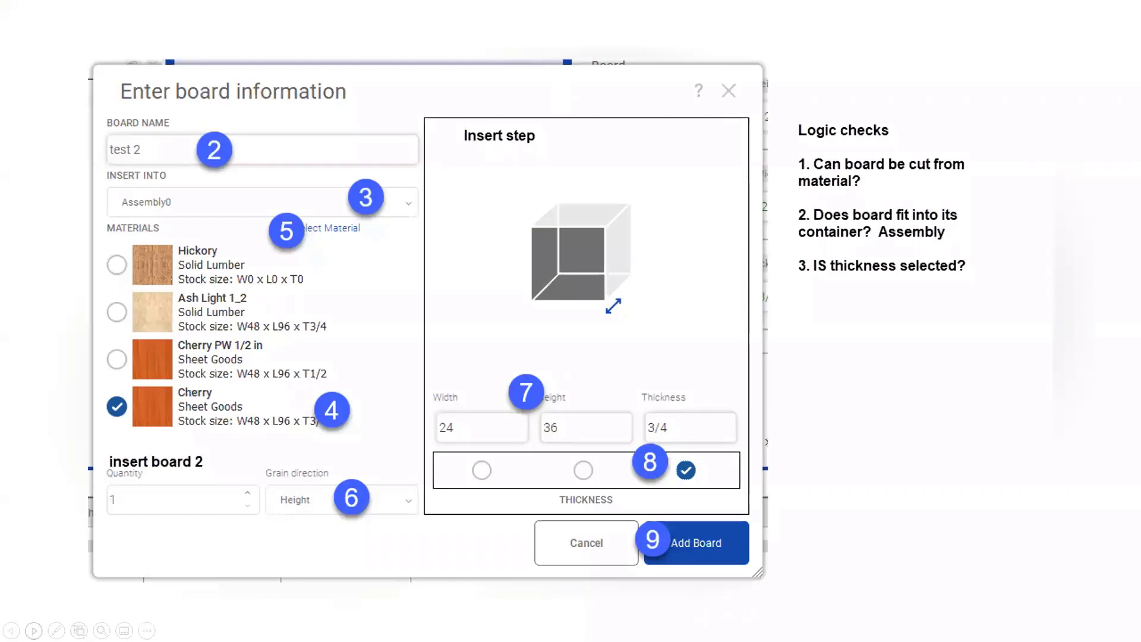
click(34, 631)
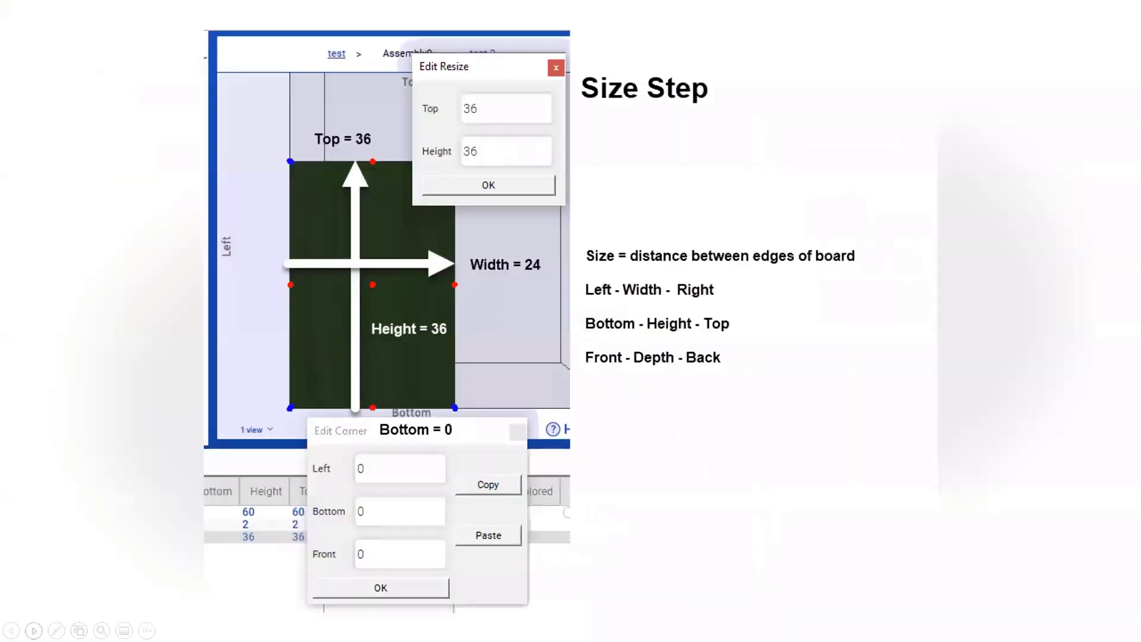
click(11, 631)
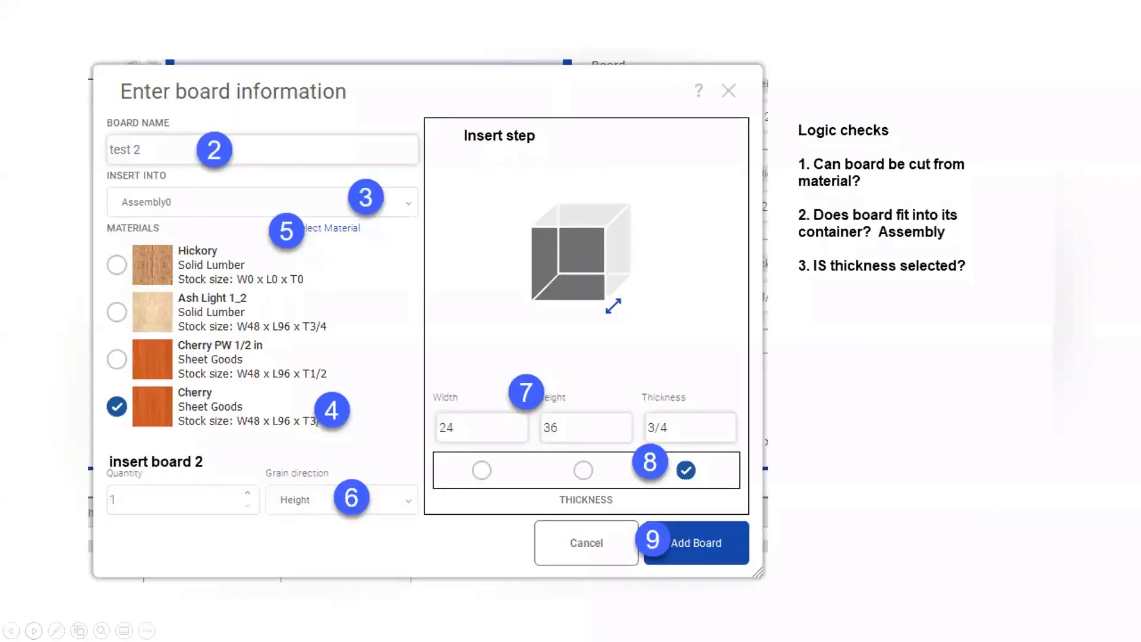
click(34, 631)
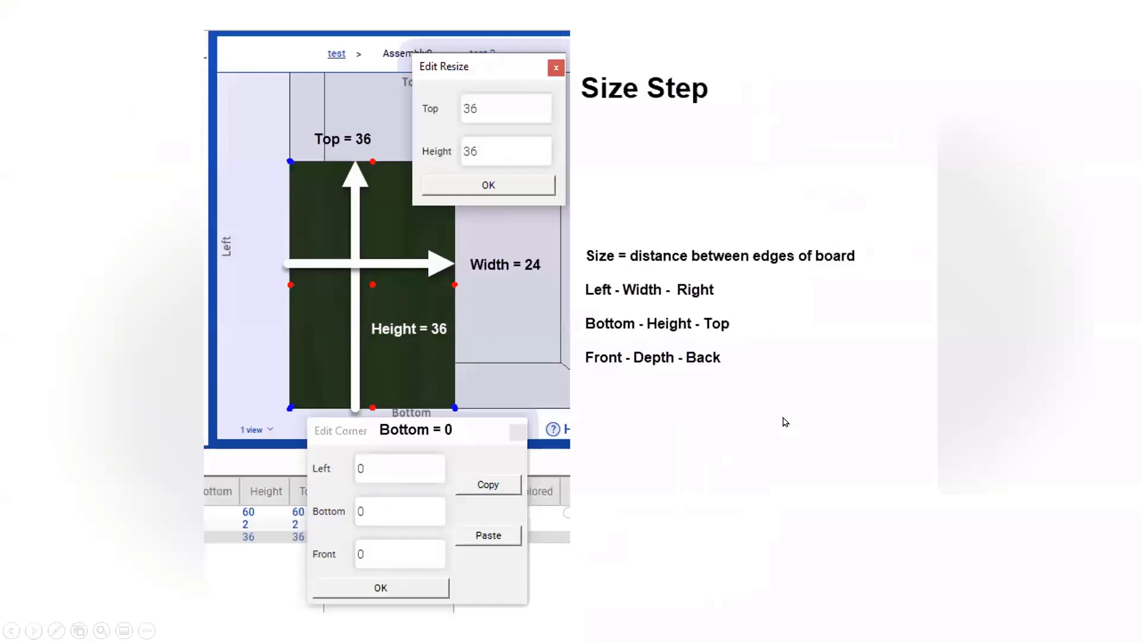
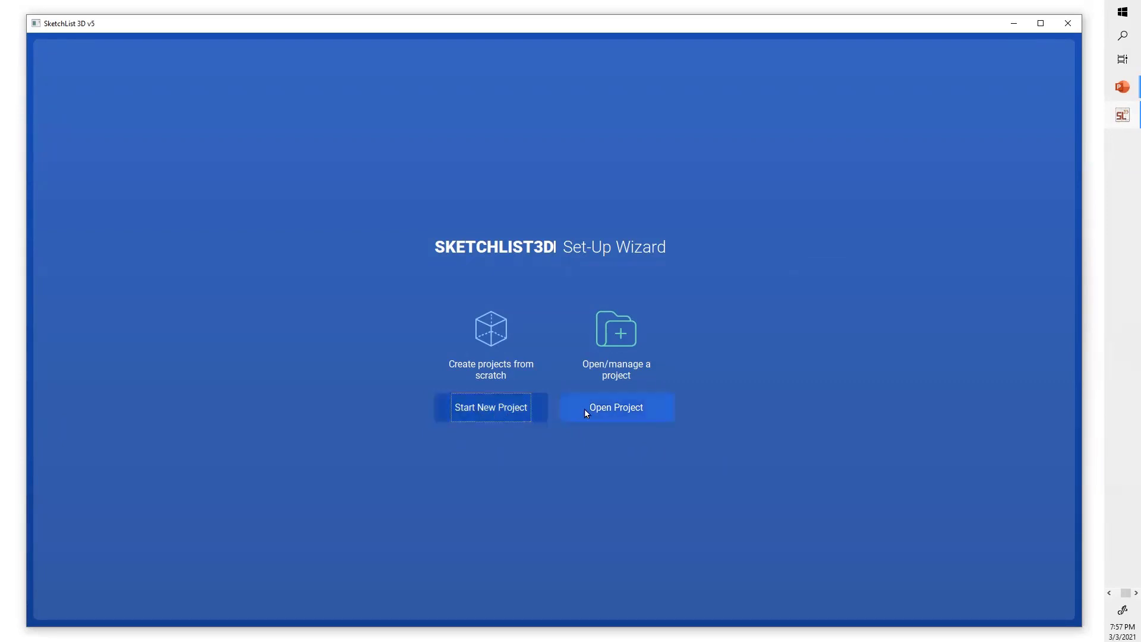
Review the saved projects list and the V4 migration file chooser with the test project selected, without opening anything
click(603, 407)
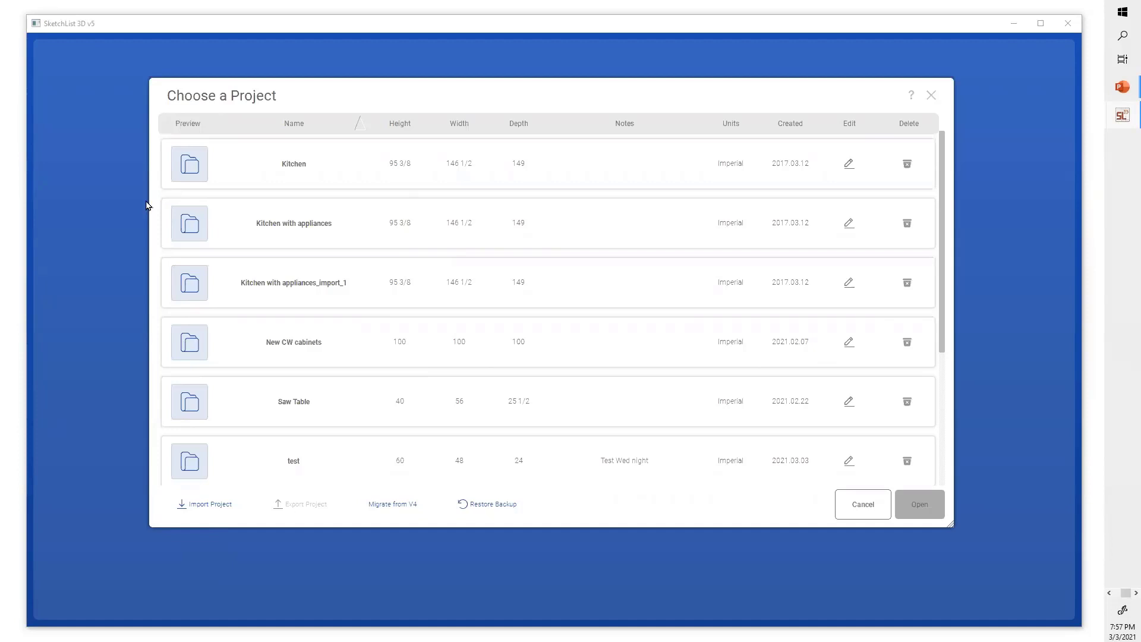
drag(517, 99, 540, 75)
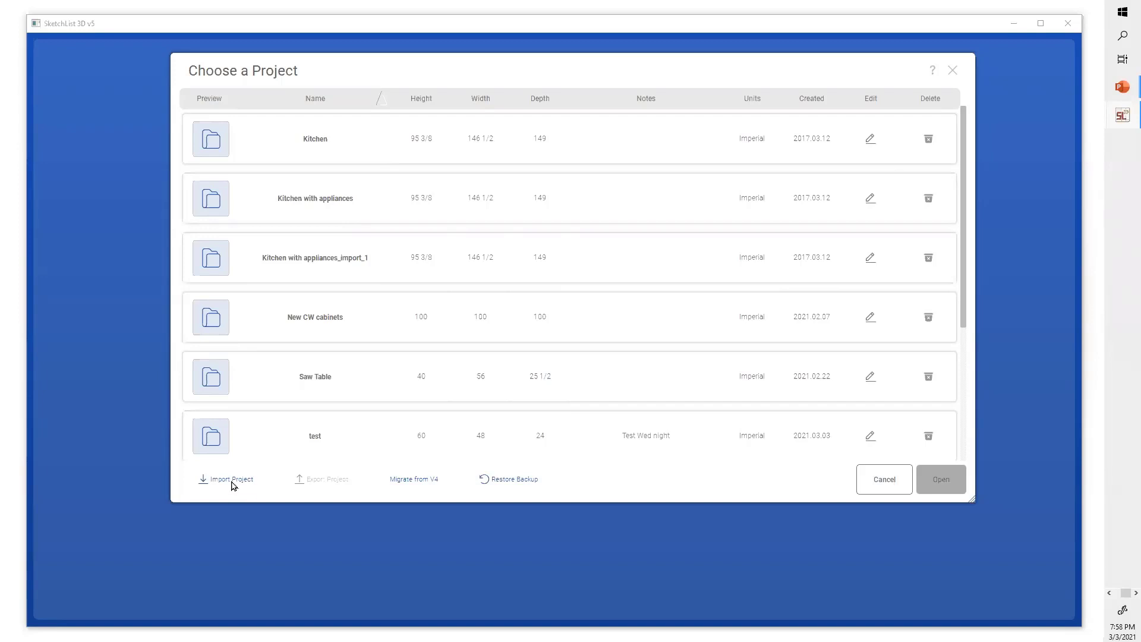
click(313, 437)
scroll(312, 436, down, 1)
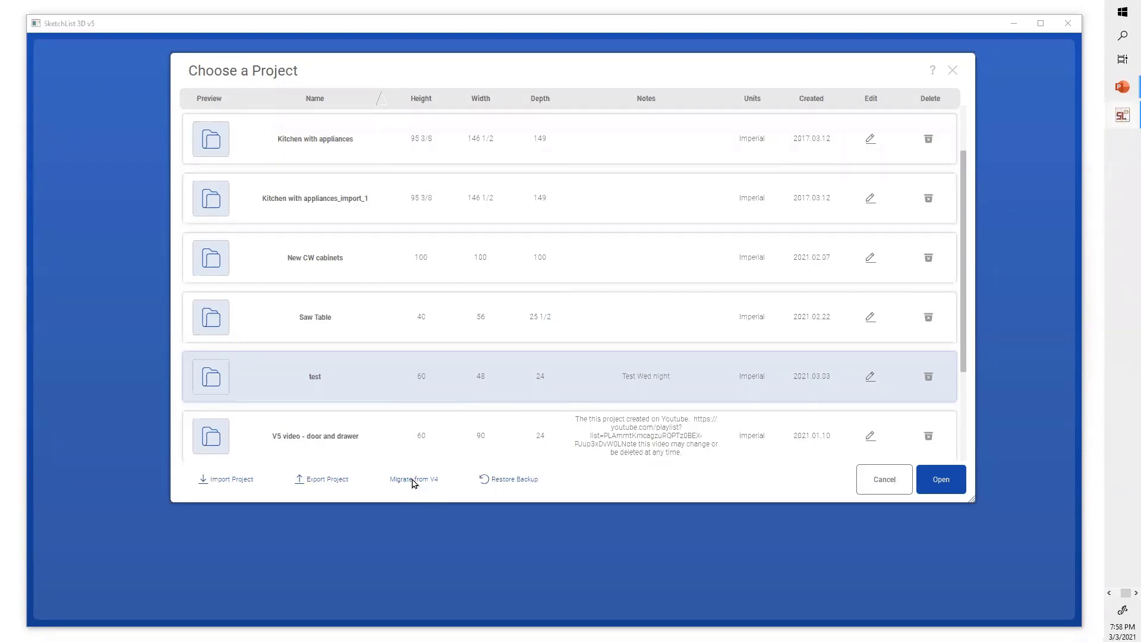
click(414, 481)
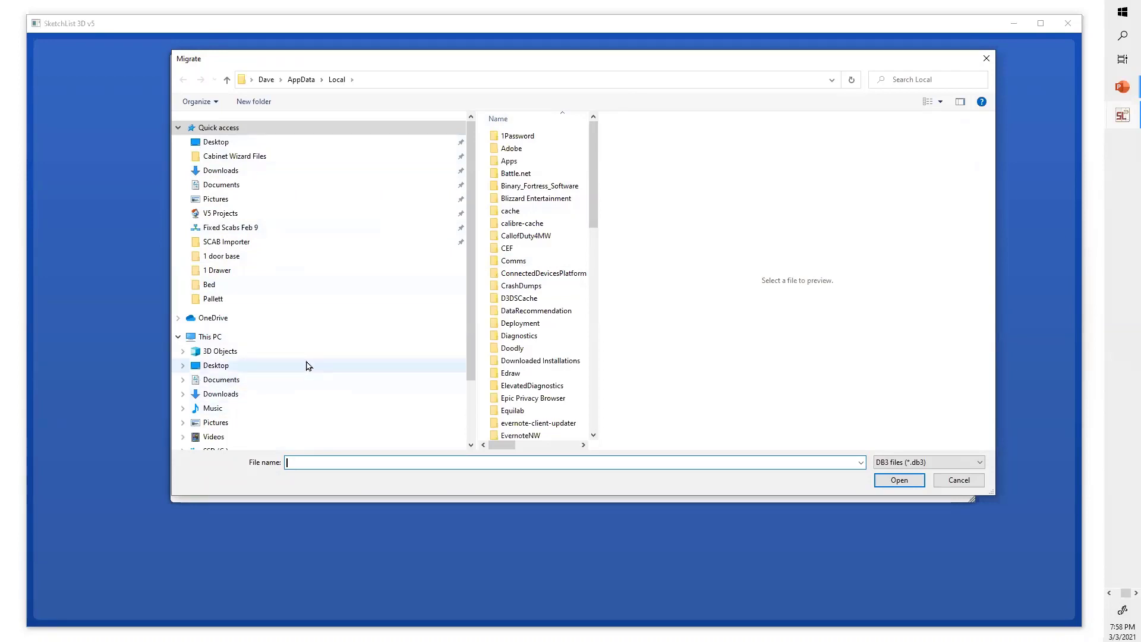
click(984, 59)
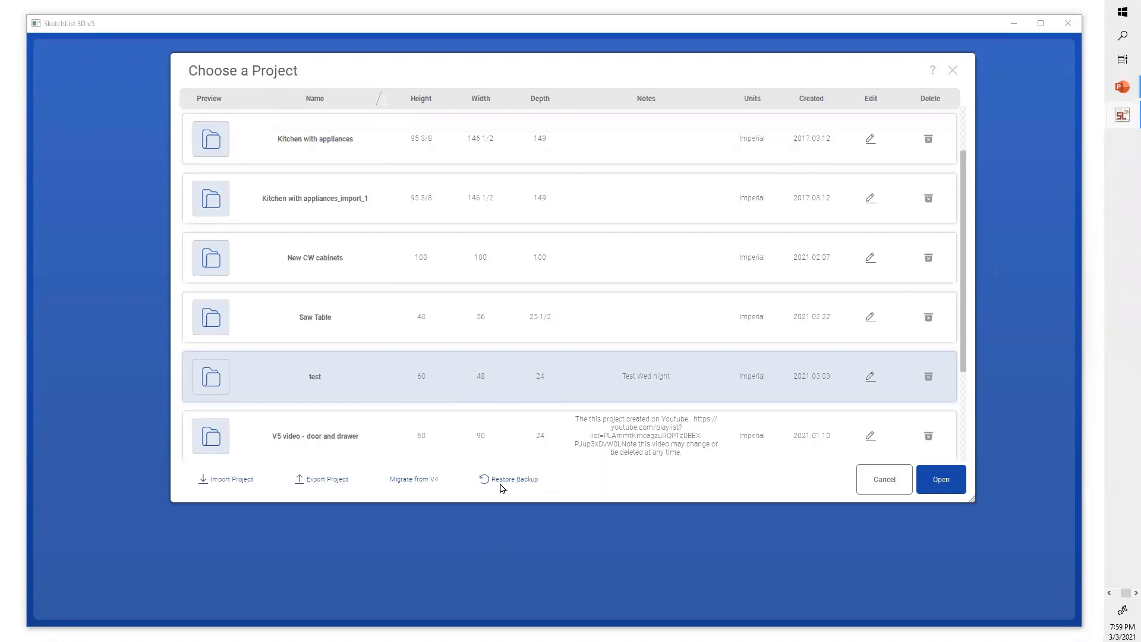
click(884, 481)
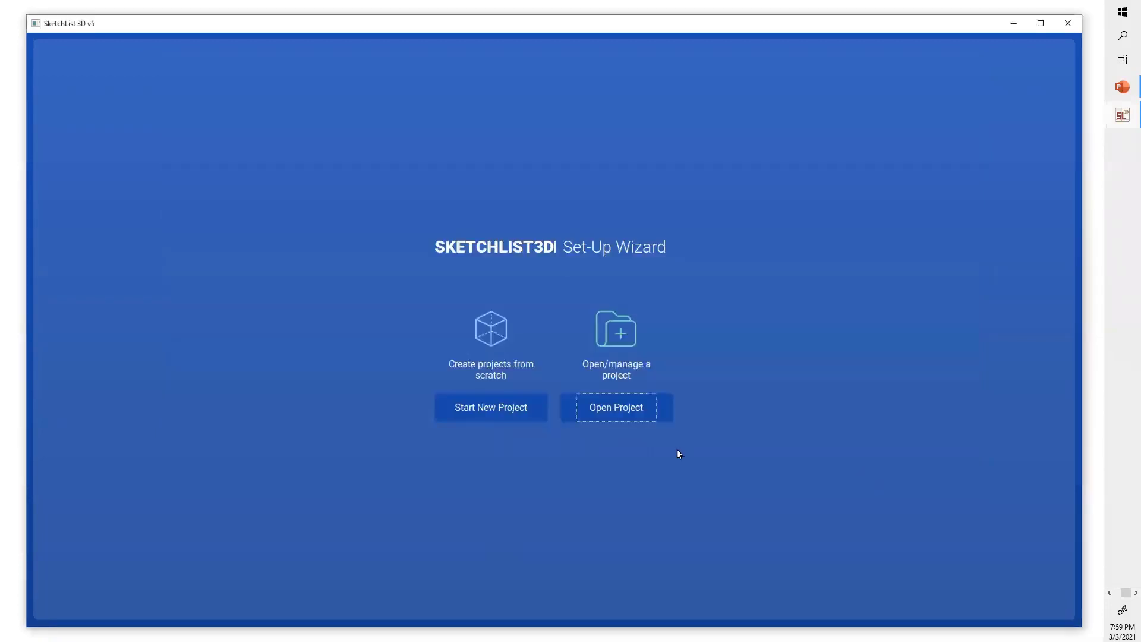
Start a new project named test with height 48, width 36 and depth 12
click(515, 416)
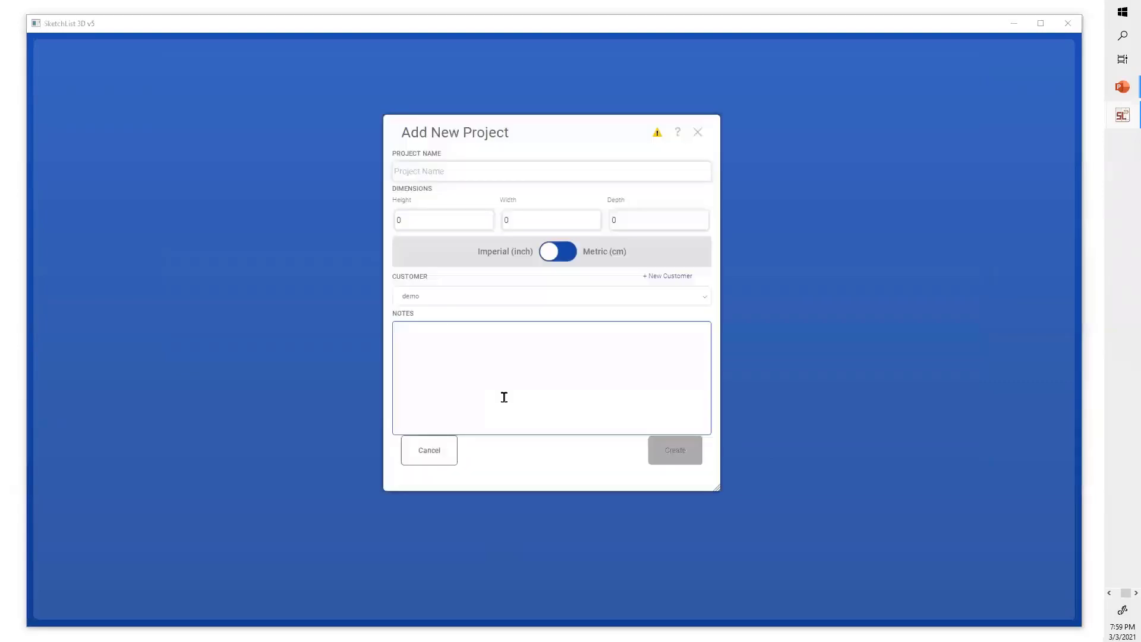
click(444, 169)
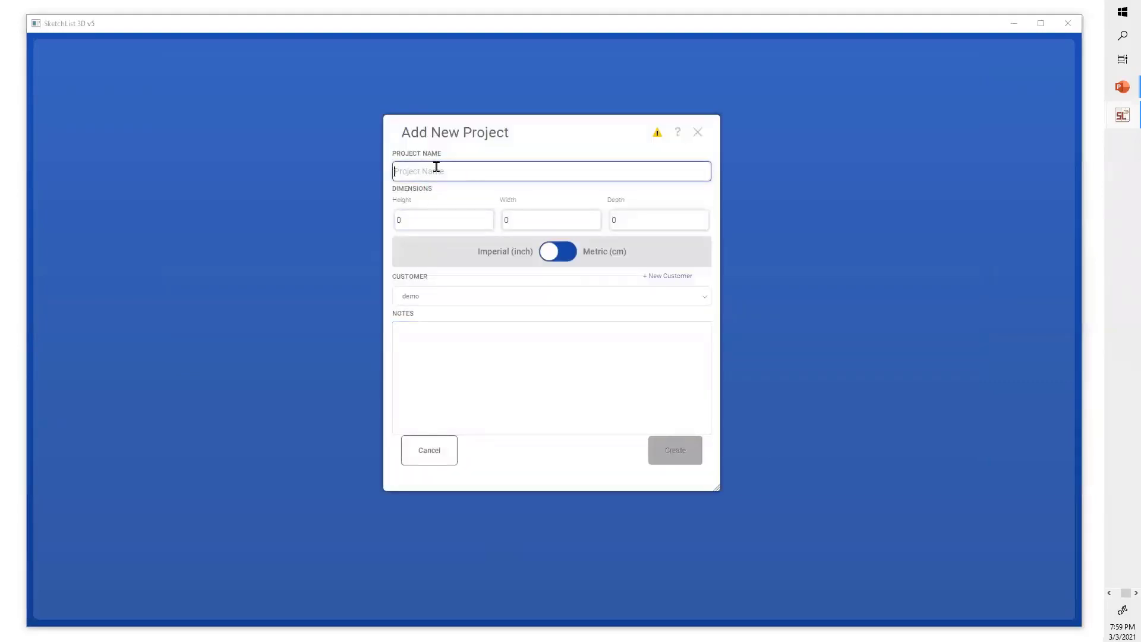
text(test)
click(441, 218)
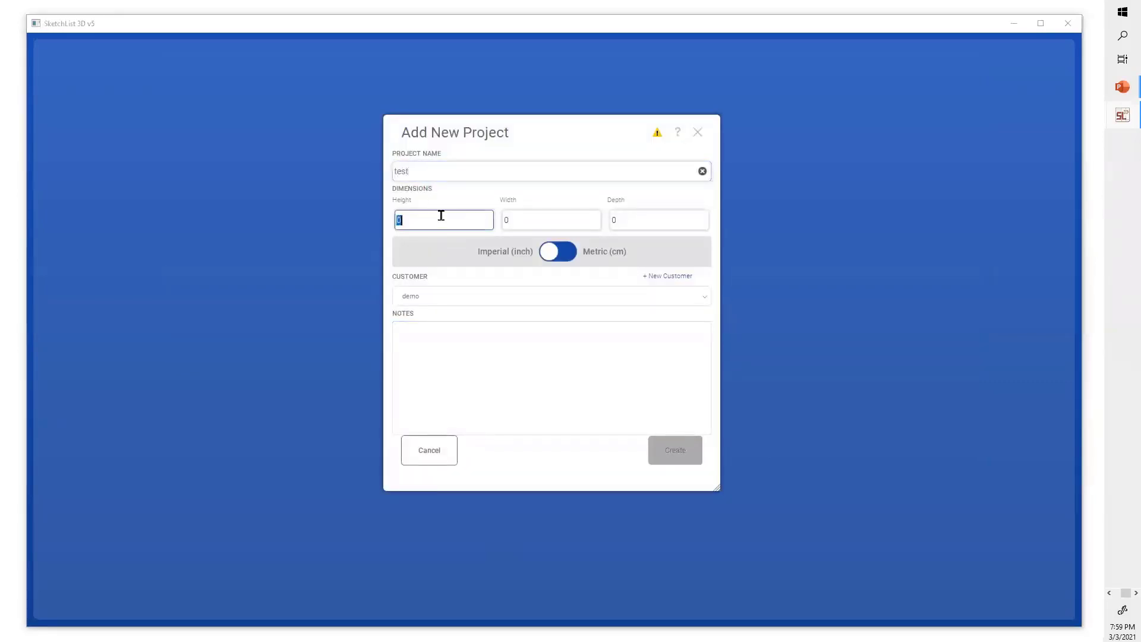
text(48)
click(529, 220)
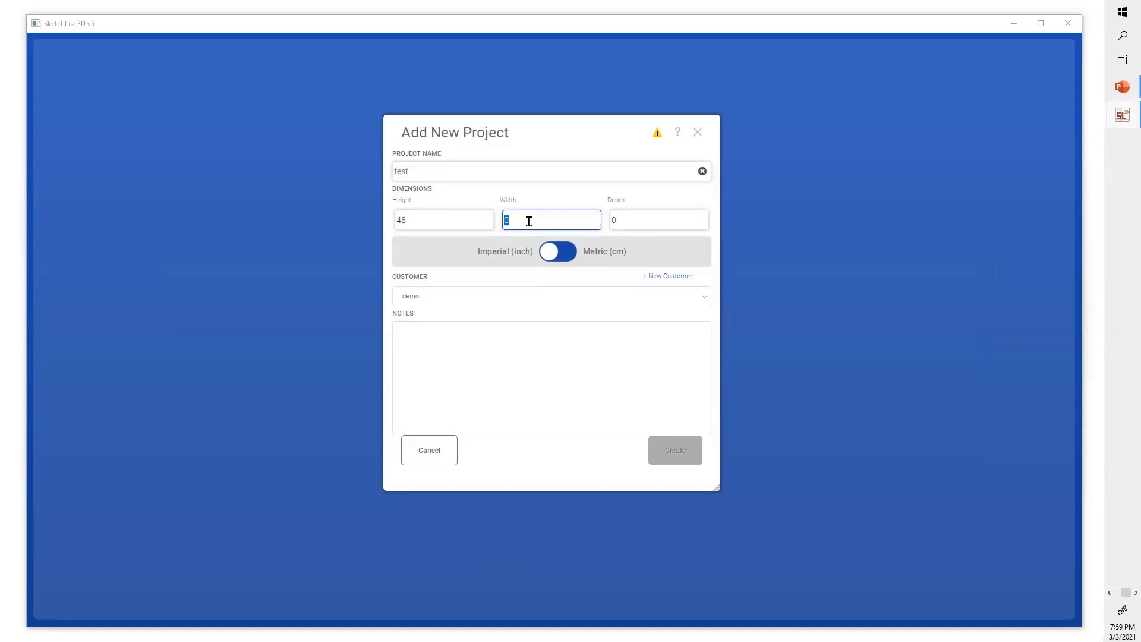
text(36)
click(629, 220)
text(12)
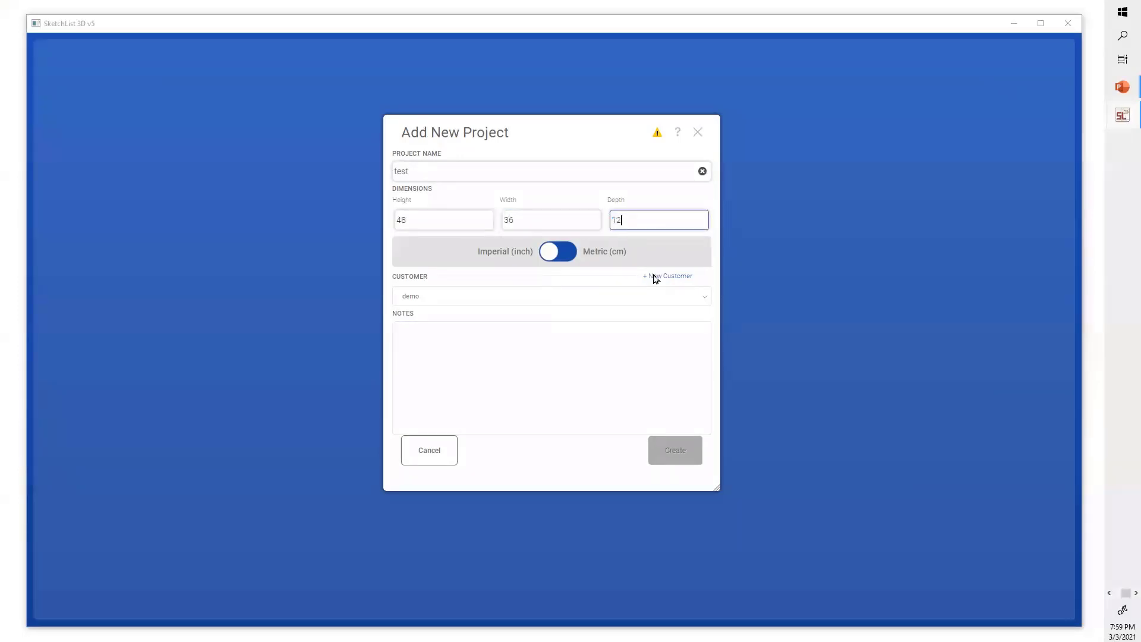
Add the note "wed" and create the project under the name test 12
click(541, 366)
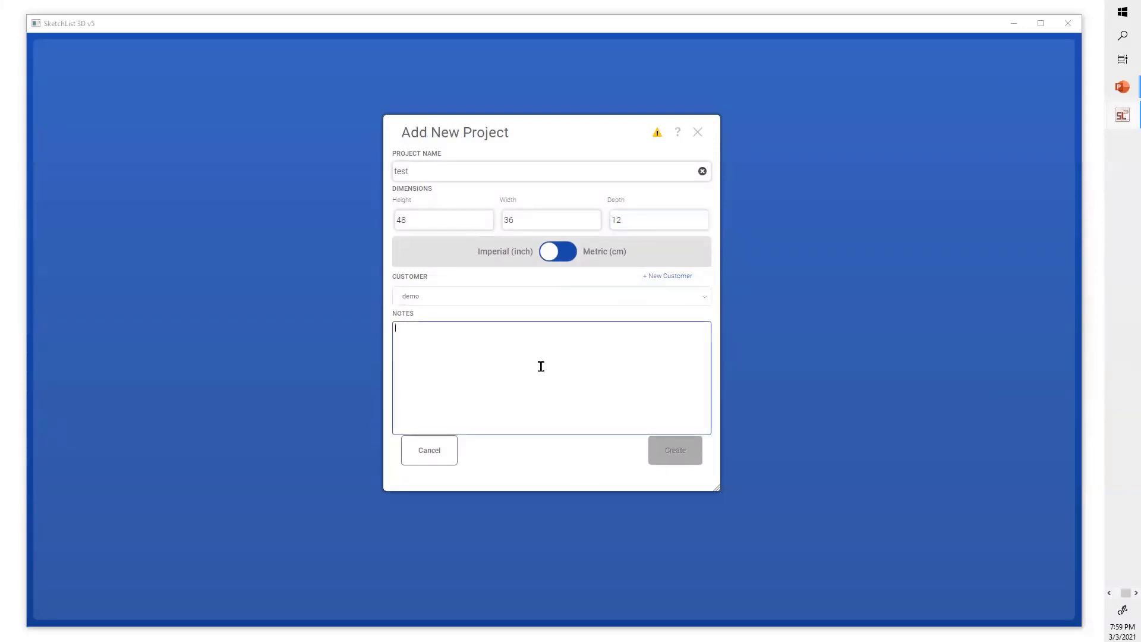
text(wed)
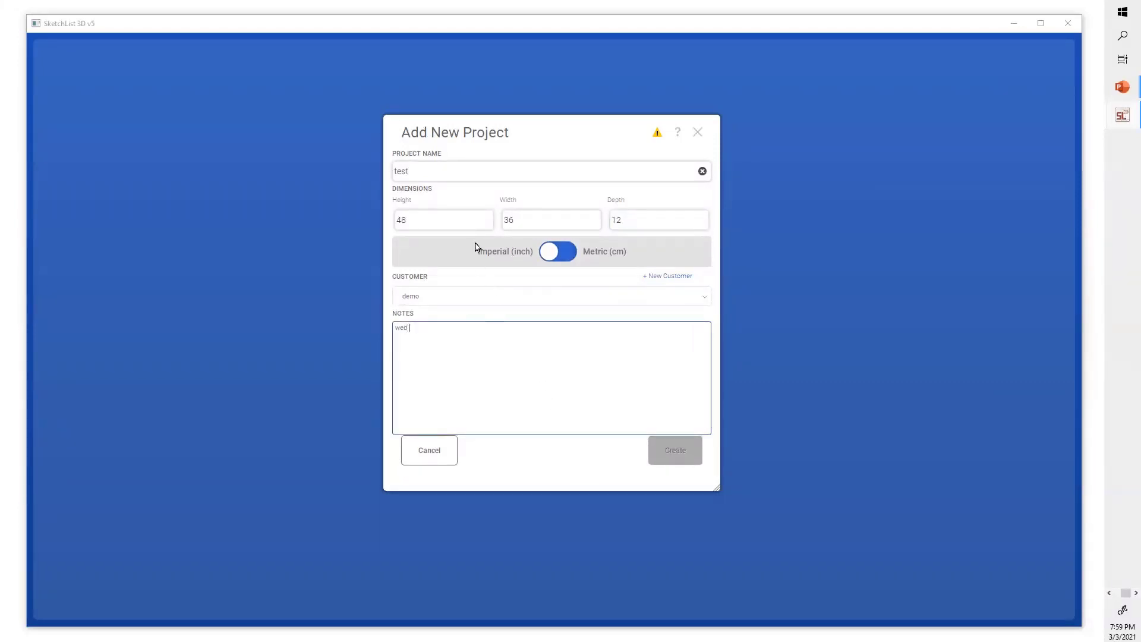
click(474, 214)
click(479, 173)
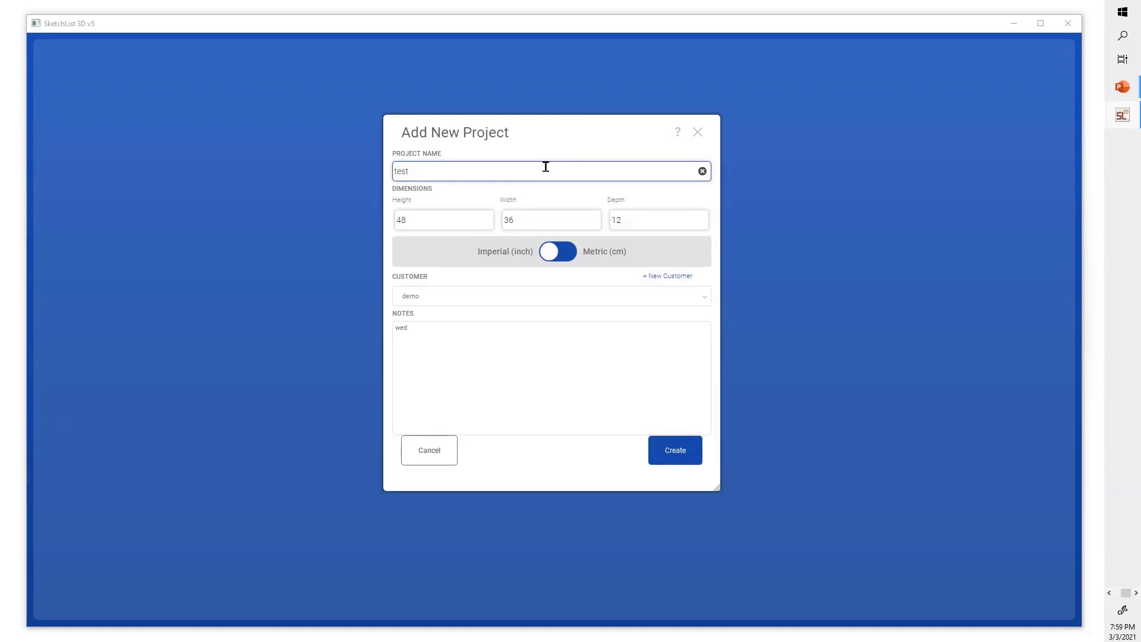
text(12)
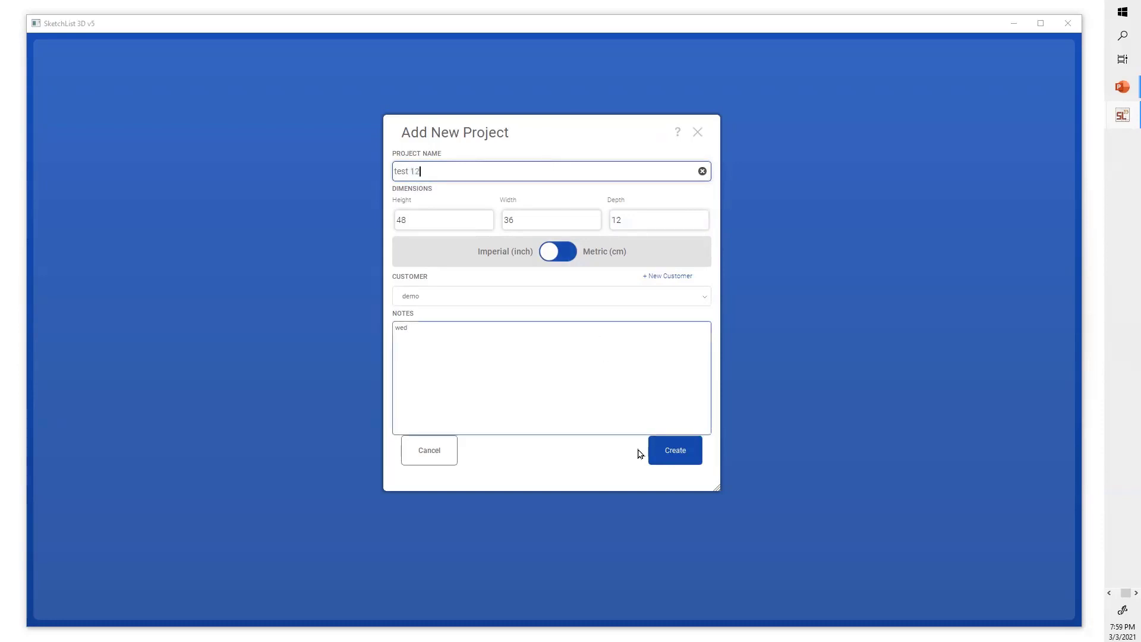
click(677, 450)
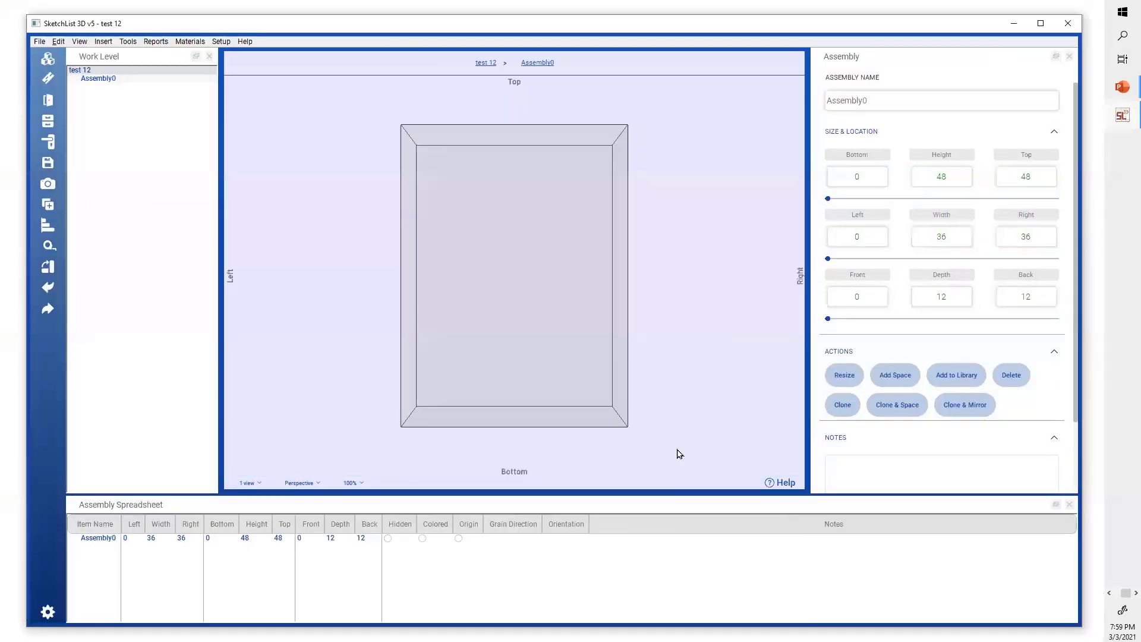
Delete the default Assembly0 from the project
drag(467, 336, 517, 359)
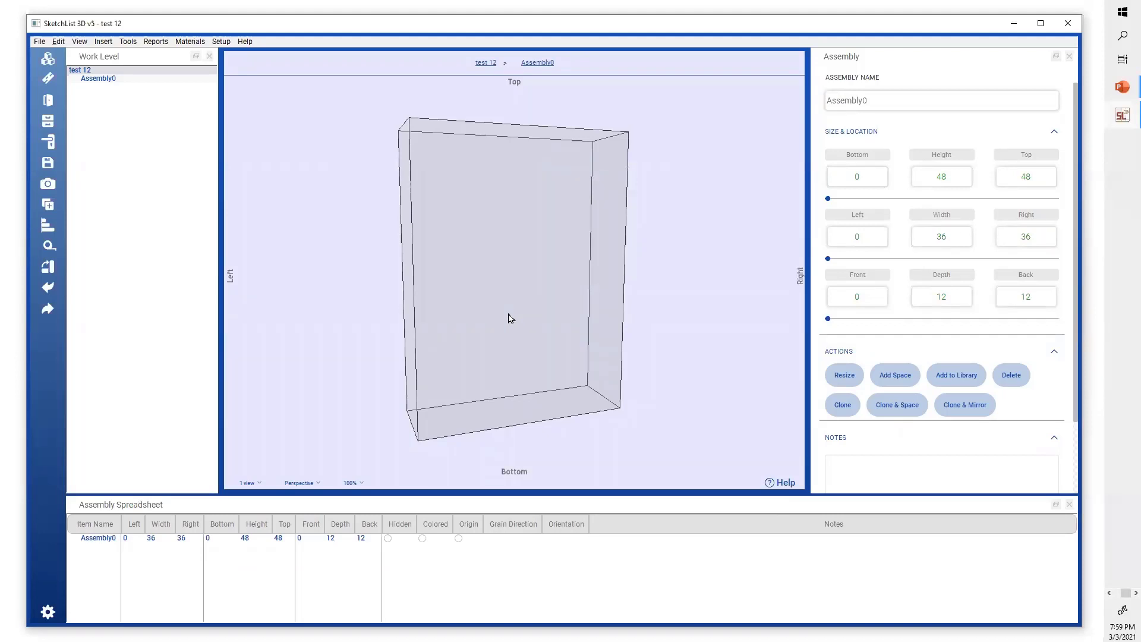
drag(494, 293, 505, 305)
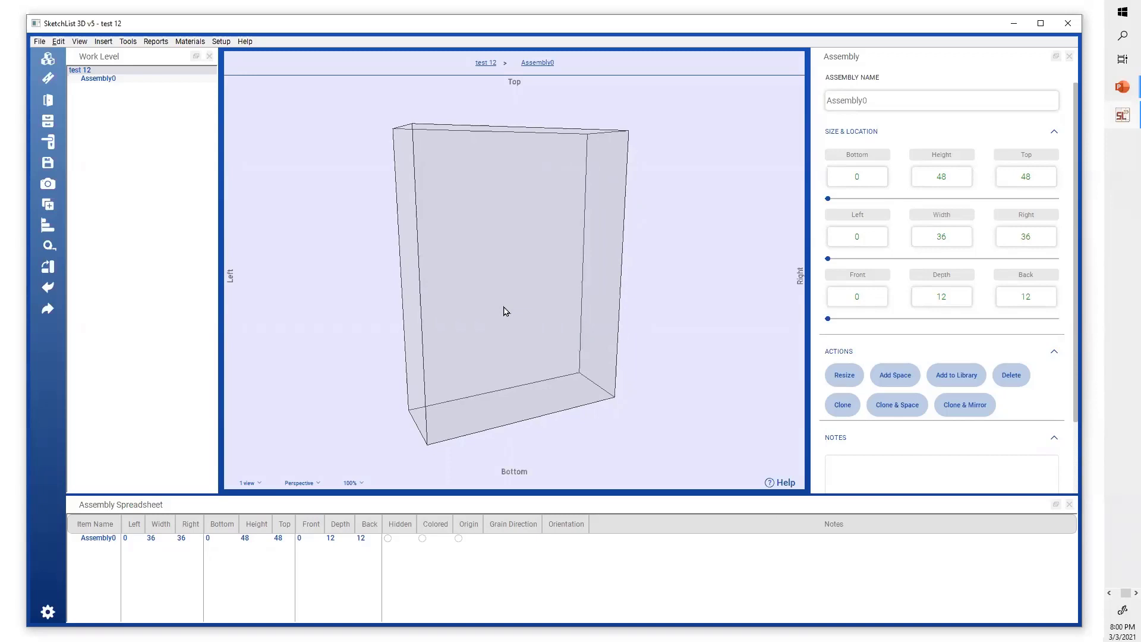
drag(504, 311, 510, 277)
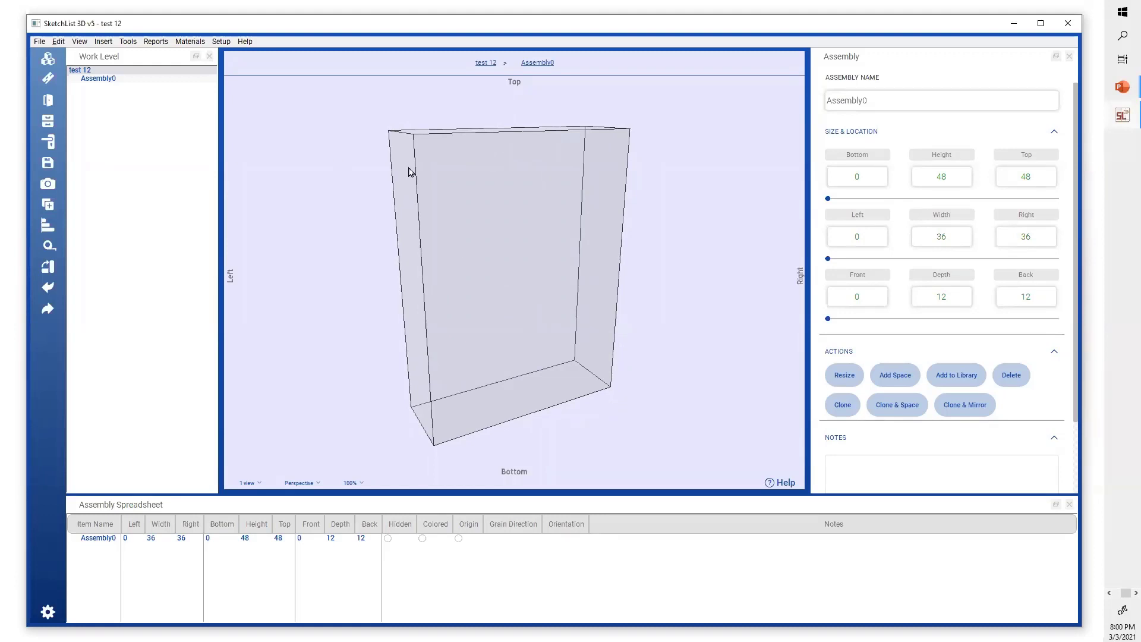
mouse_move(432, 166)
mouse_down()
mouse_move(448, 180)
mouse_move(438, 171)
mouse_up()
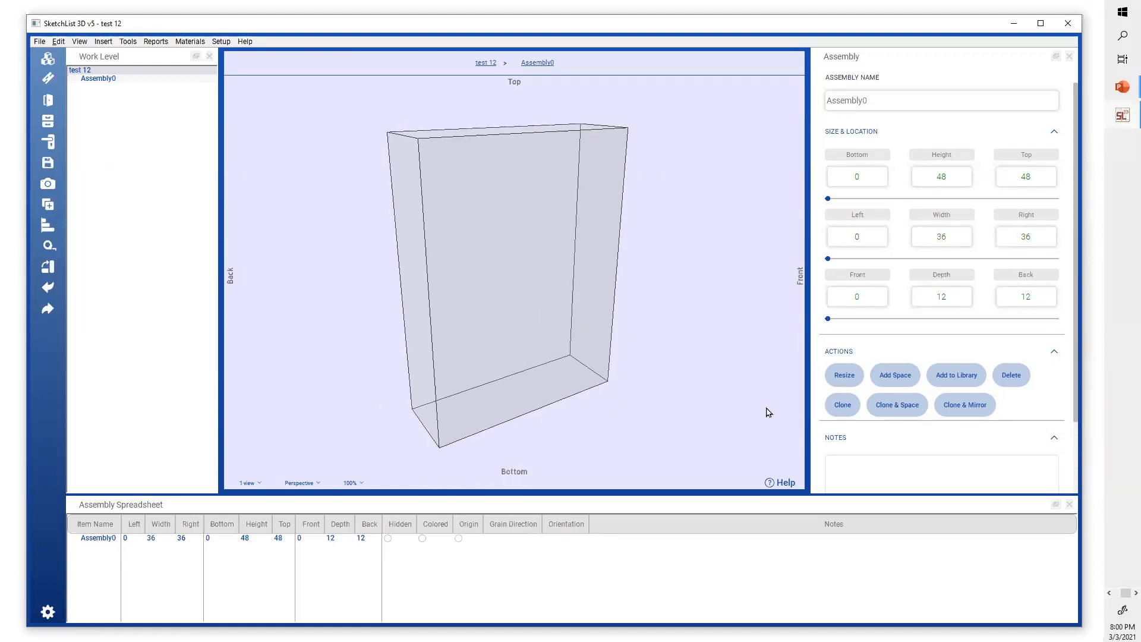
click(1006, 378)
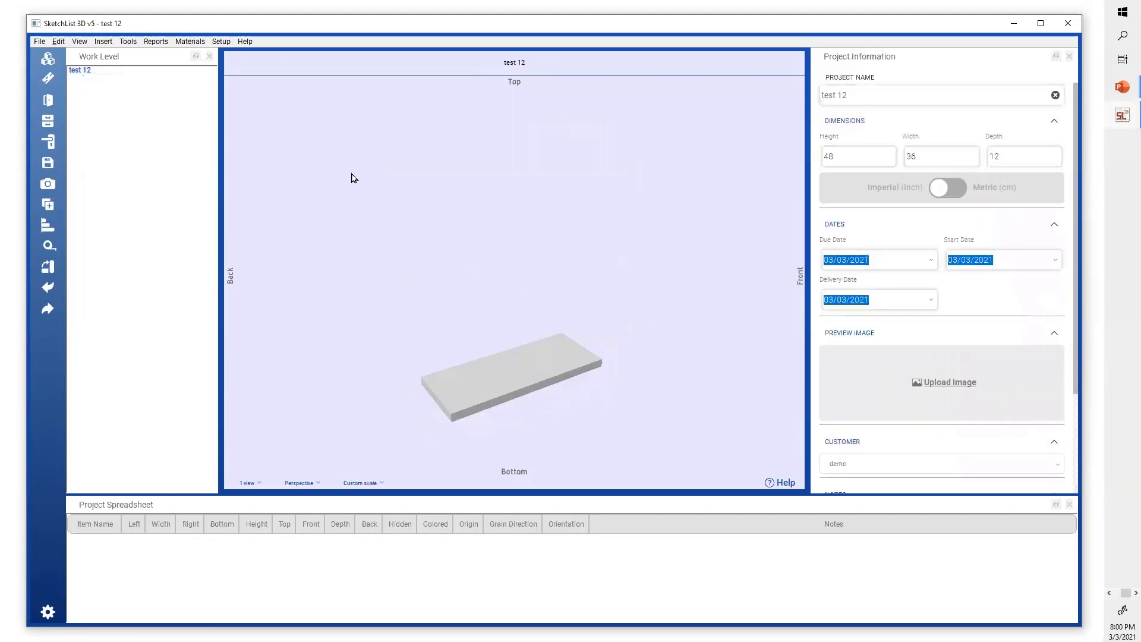
Add a new assembly to the empty project
drag(484, 390, 464, 337)
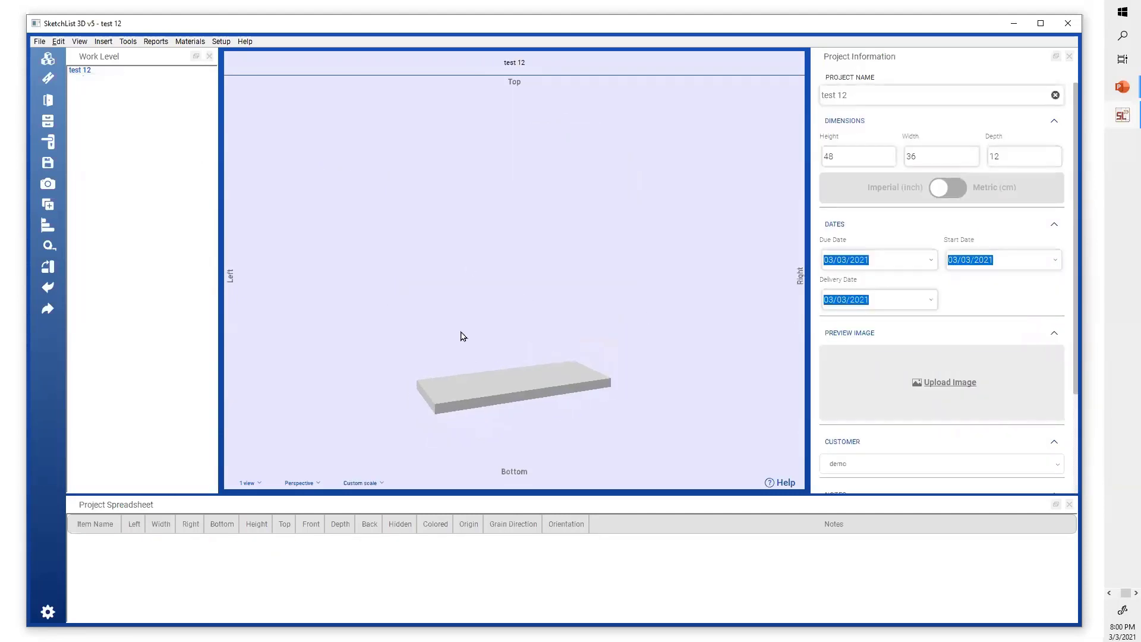
click(47, 62)
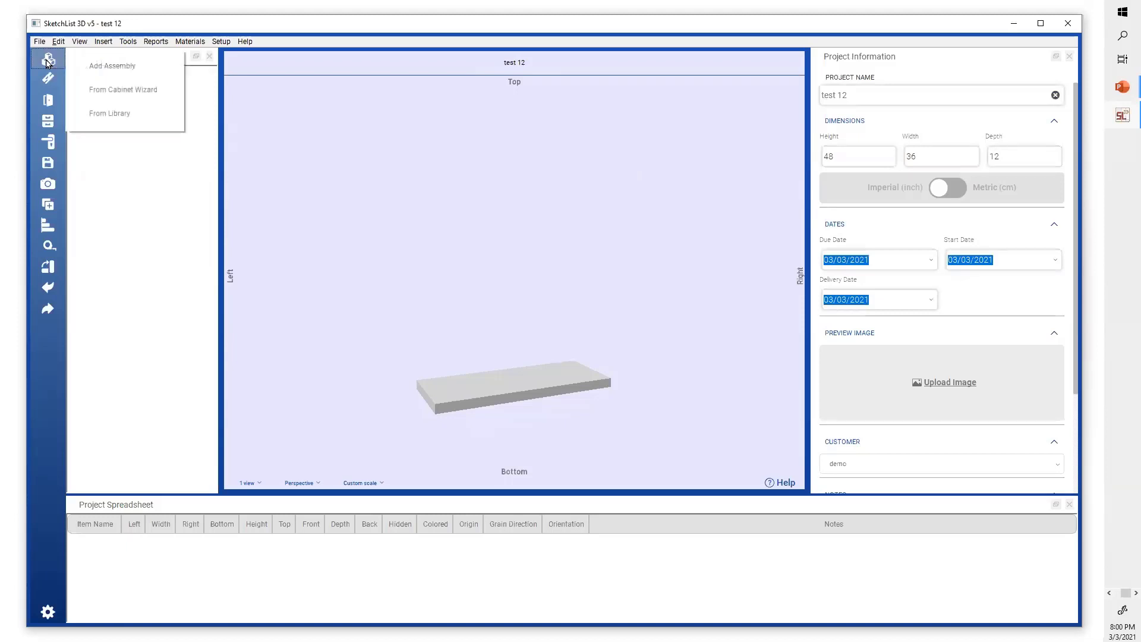
click(126, 69)
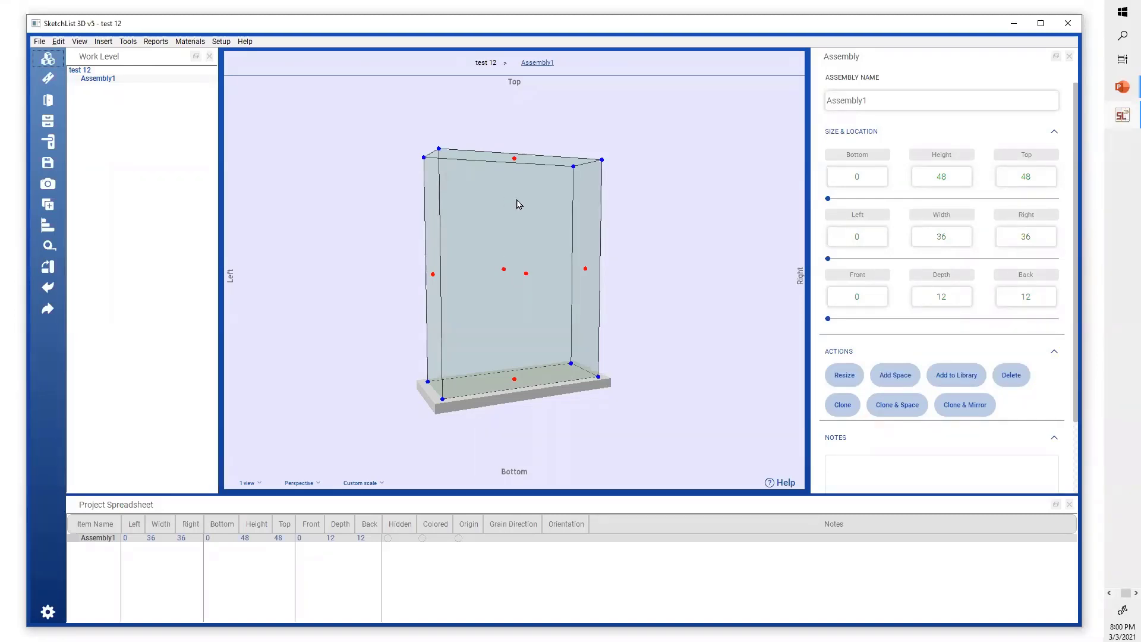
Resize the assembly from its top face by setting its top to 36
click(515, 160)
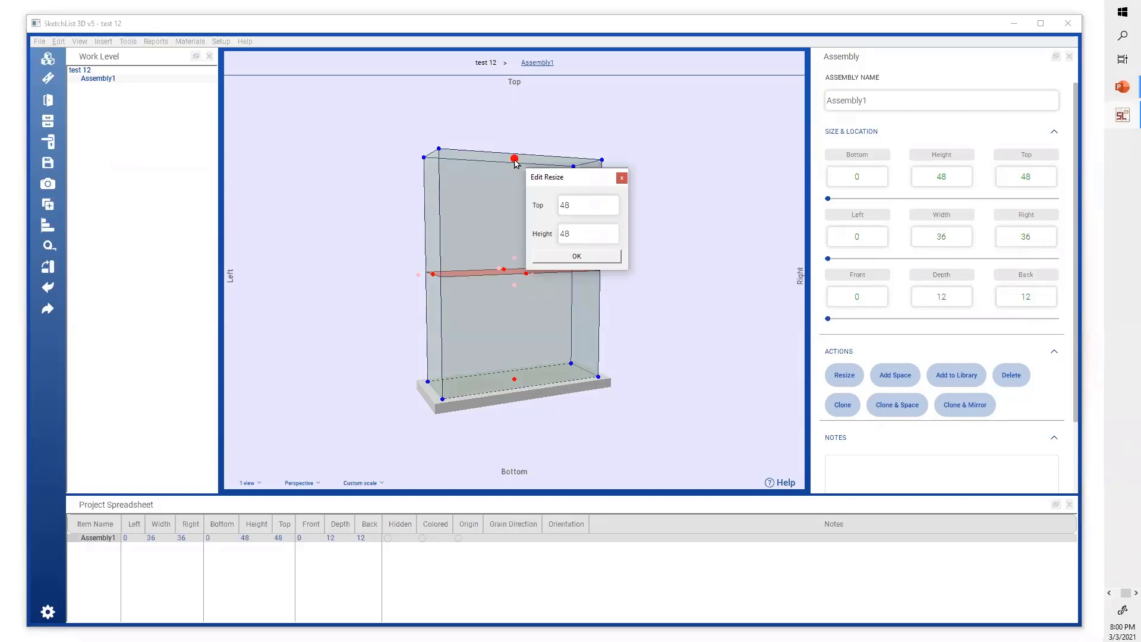
click(568, 206)
double_click(578, 207)
text(36)
click(577, 257)
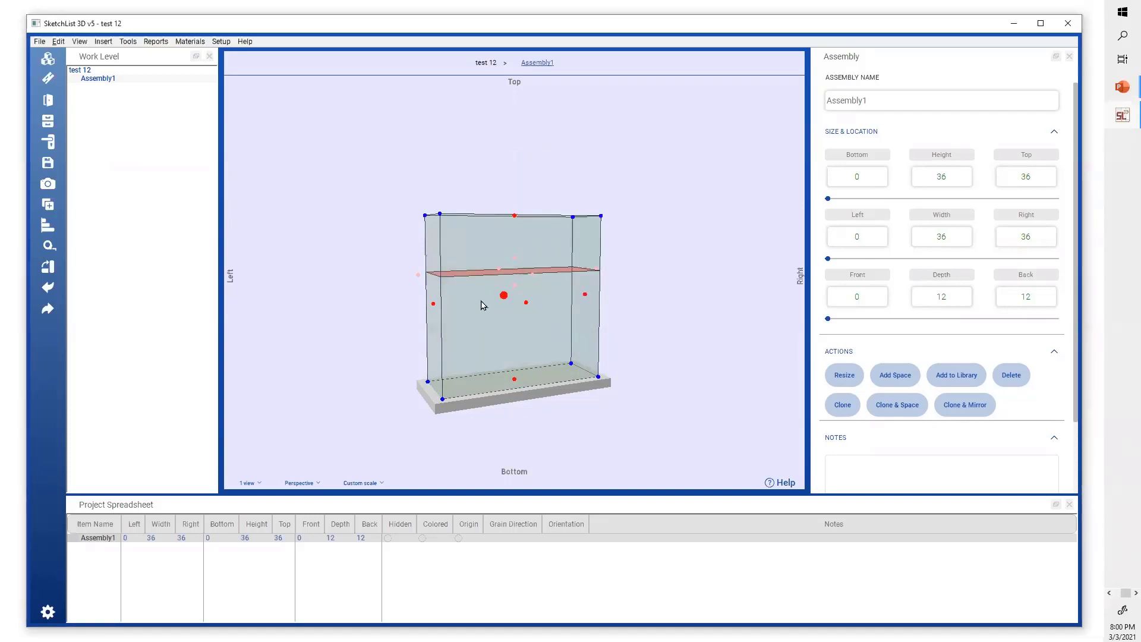
Resize the assembly from its right face to a width of 12 and reselect it
click(586, 295)
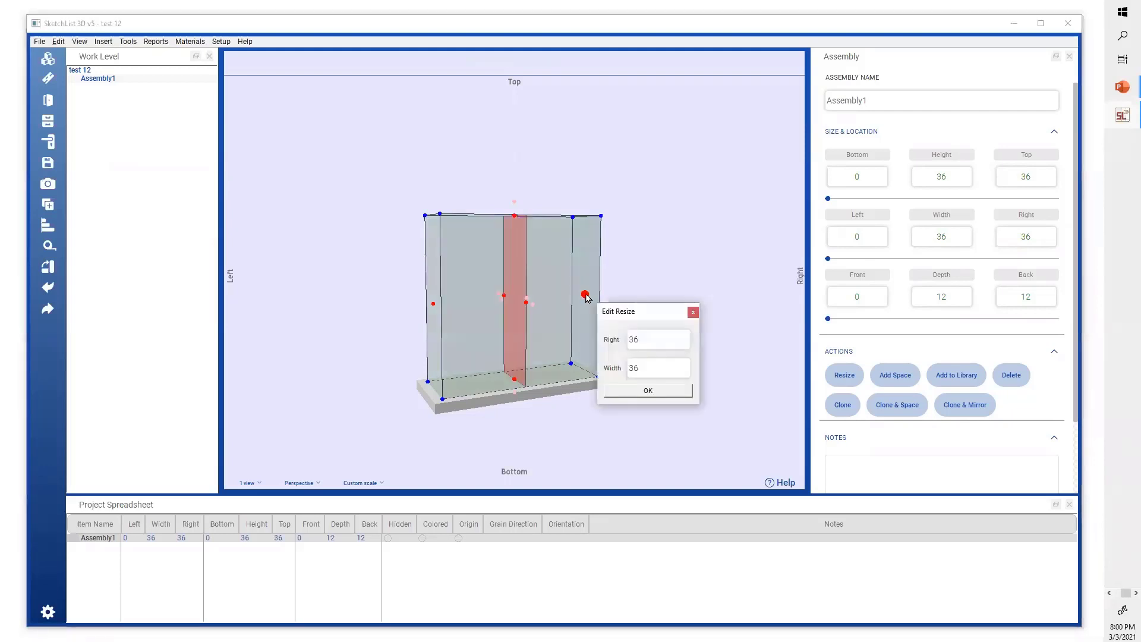
double_click(651, 366)
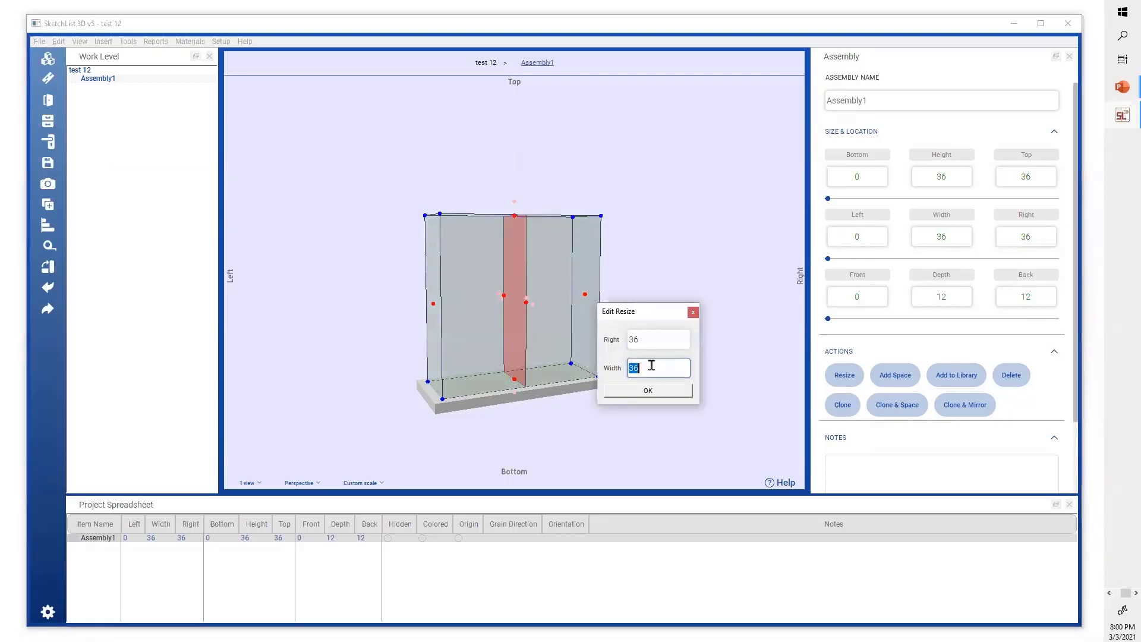
text(12)
click(657, 391)
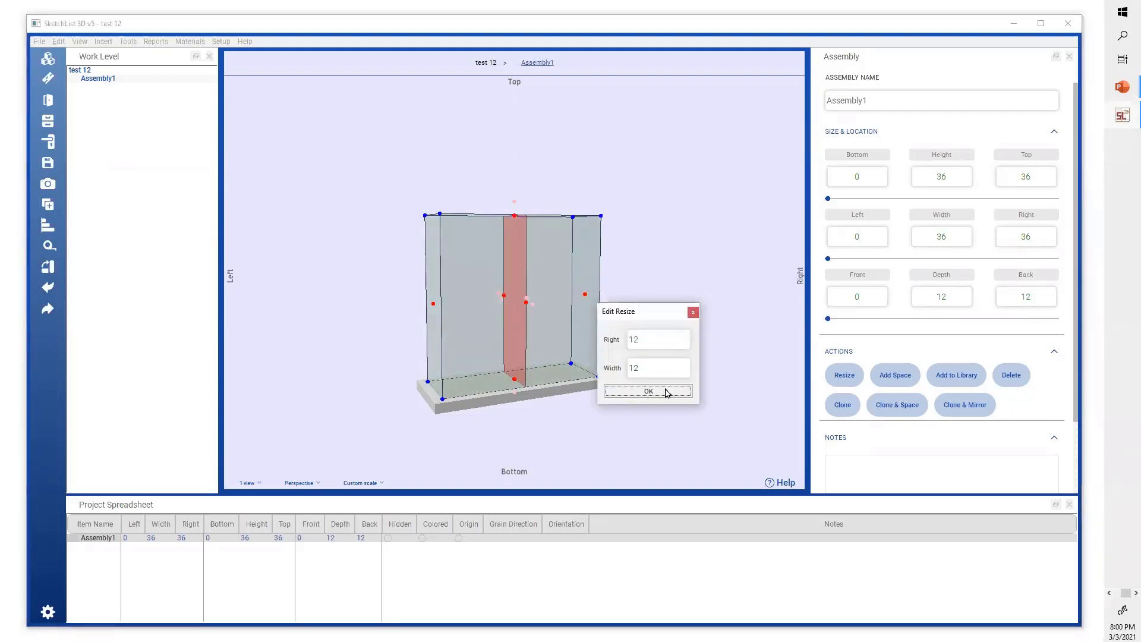
click(490, 364)
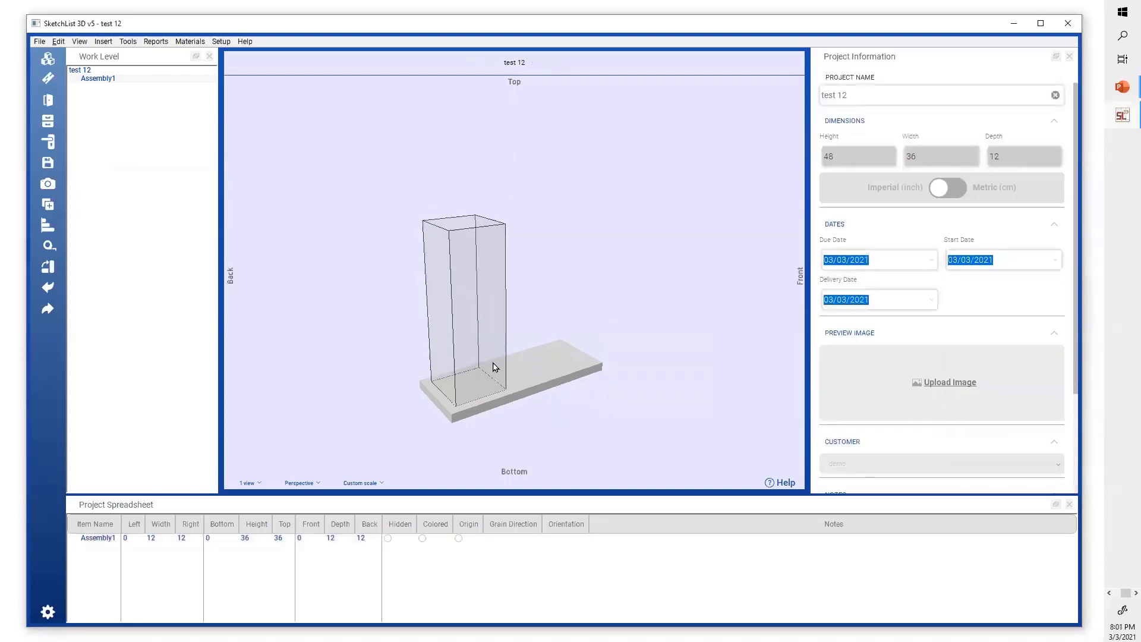
click(464, 342)
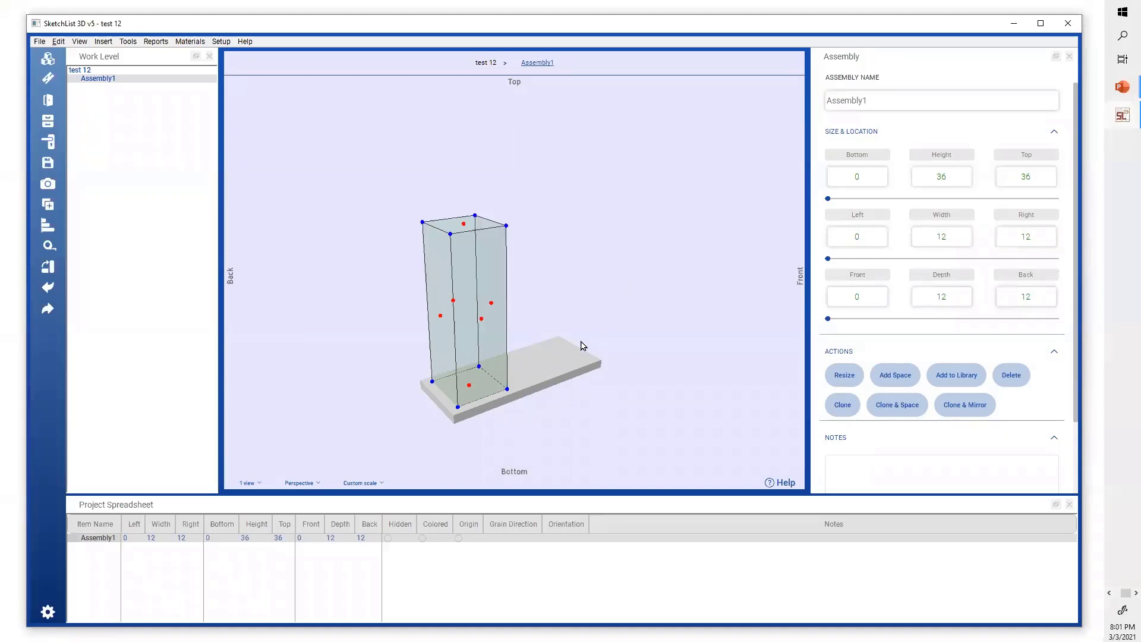
Add a second assembly to the test 12 project
click(485, 392)
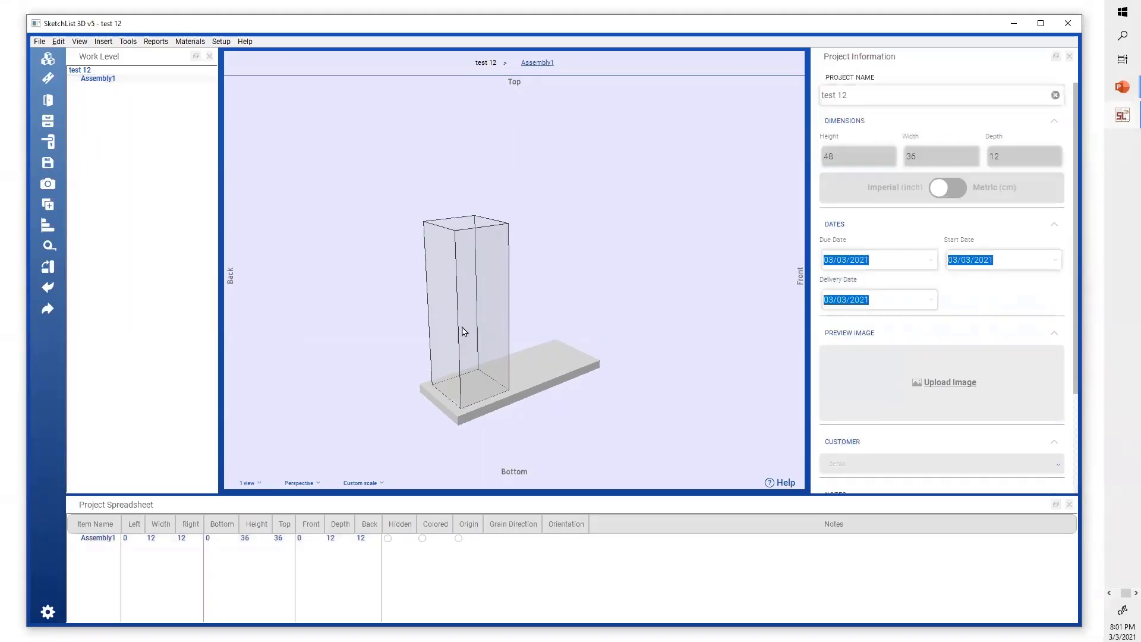
click(457, 410)
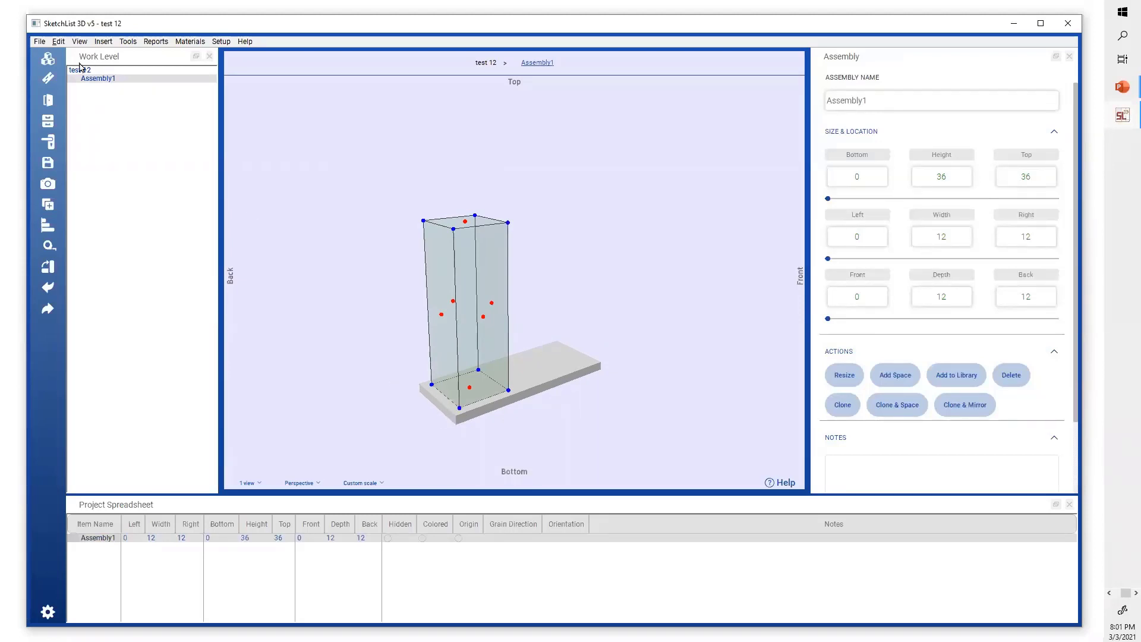
click(48, 60)
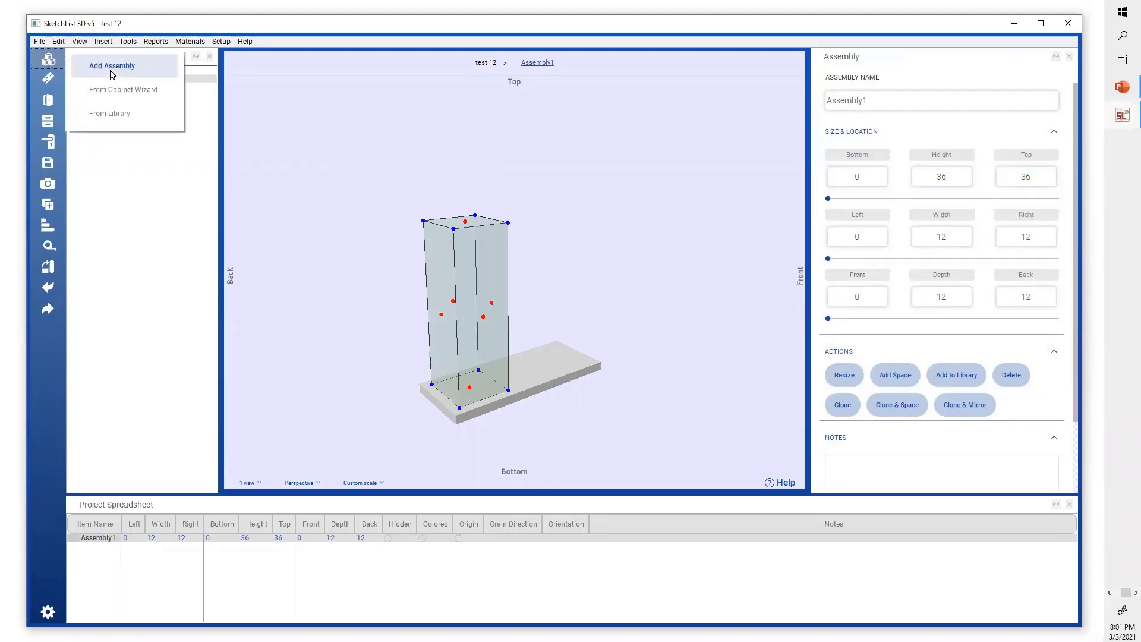
click(115, 71)
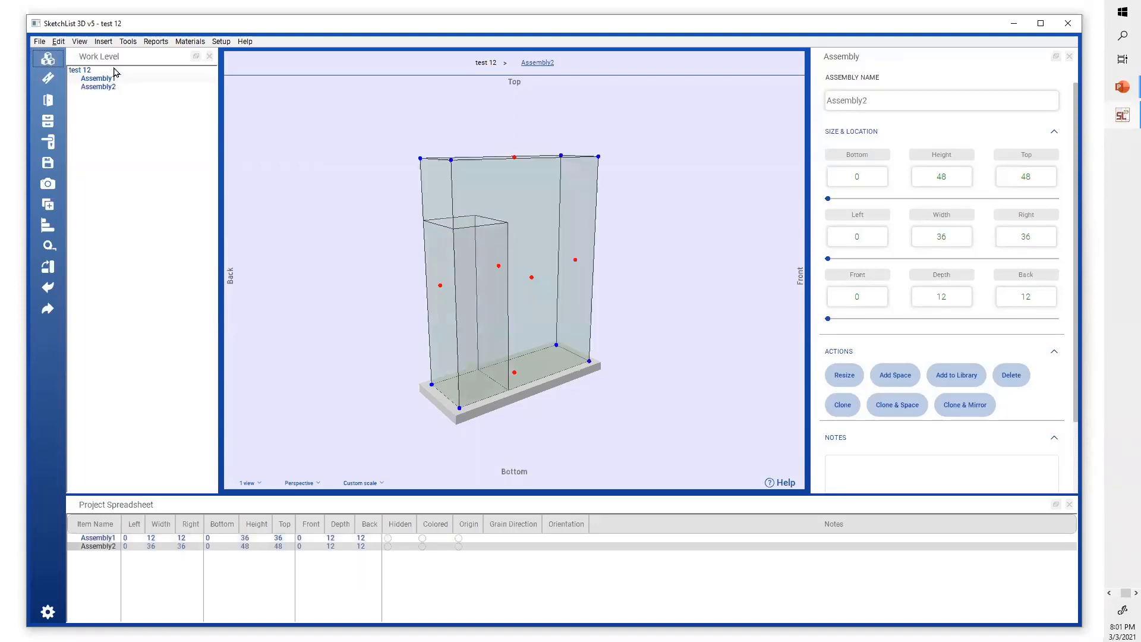
Resize Assembly2 from its left face by setting its left position to 26
click(440, 286)
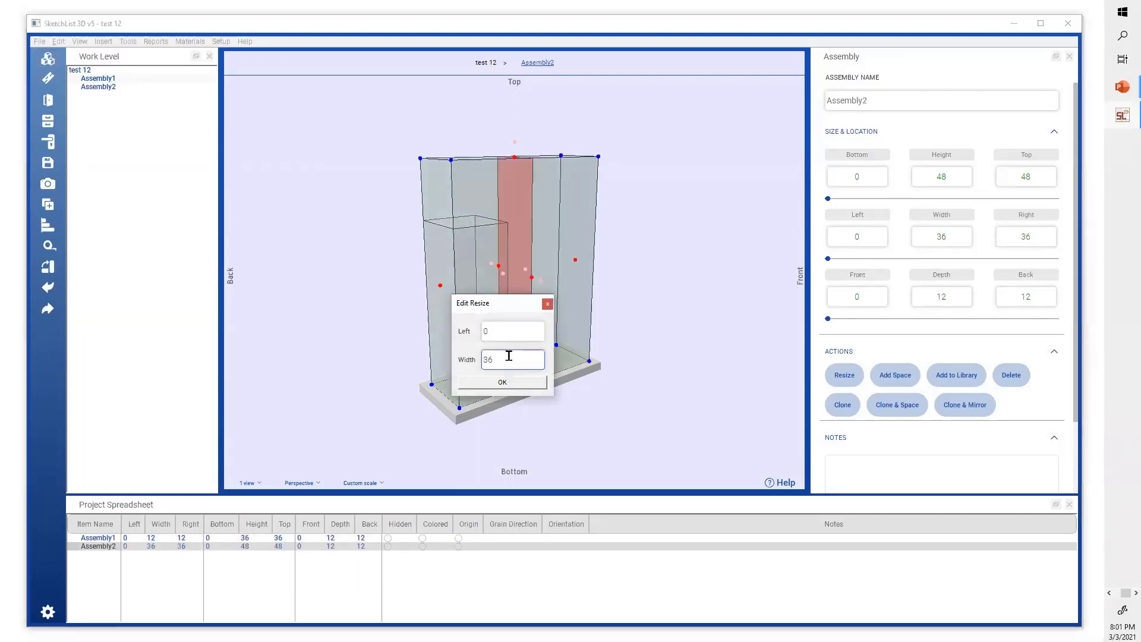
double_click(509, 332)
text(26)
click(503, 382)
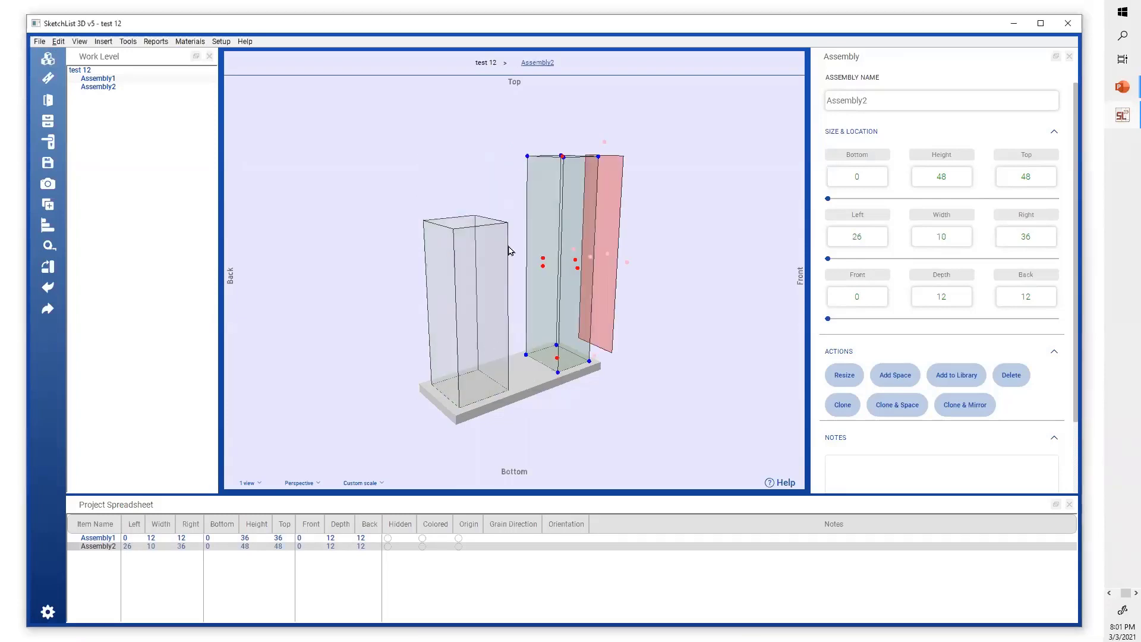
Check the coordinates of Assembly1's lower front right corner
click(489, 278)
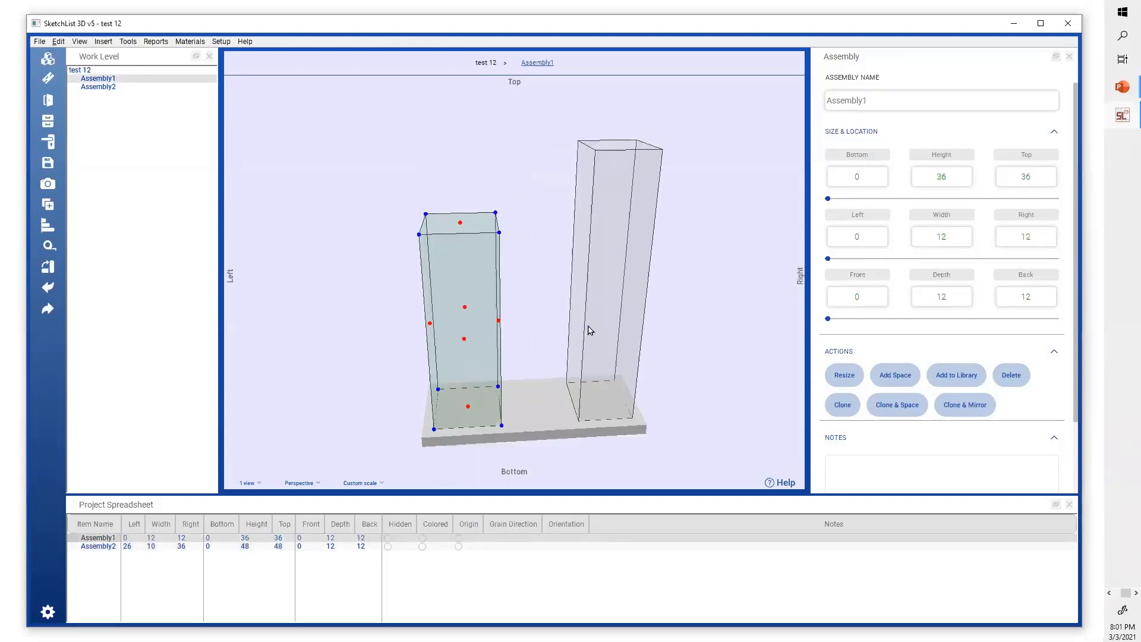
click(622, 259)
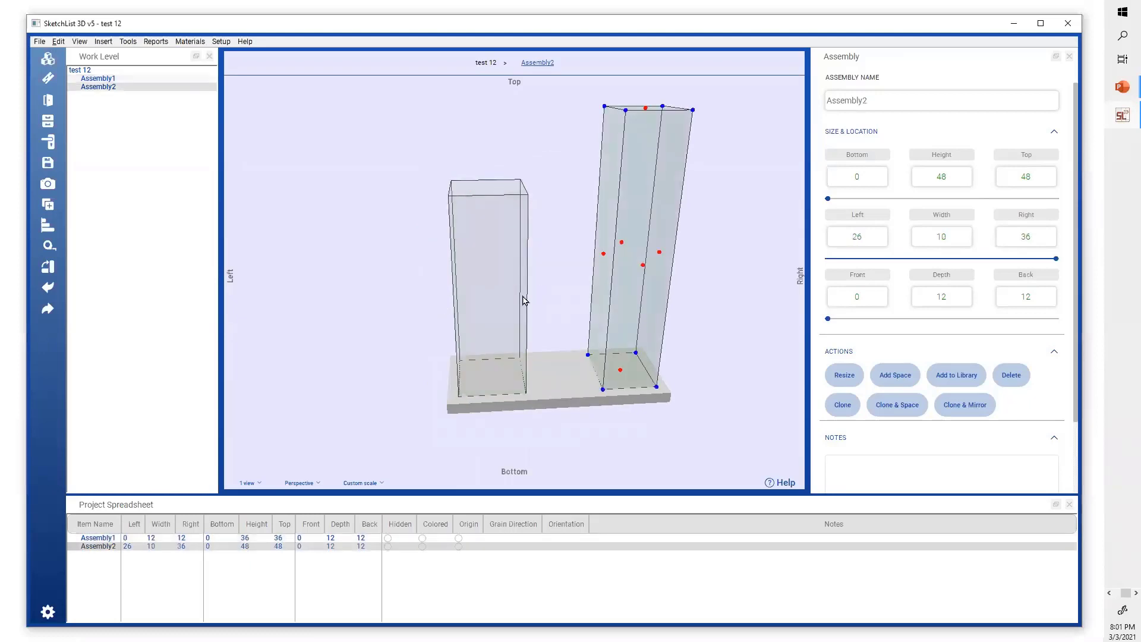
click(484, 301)
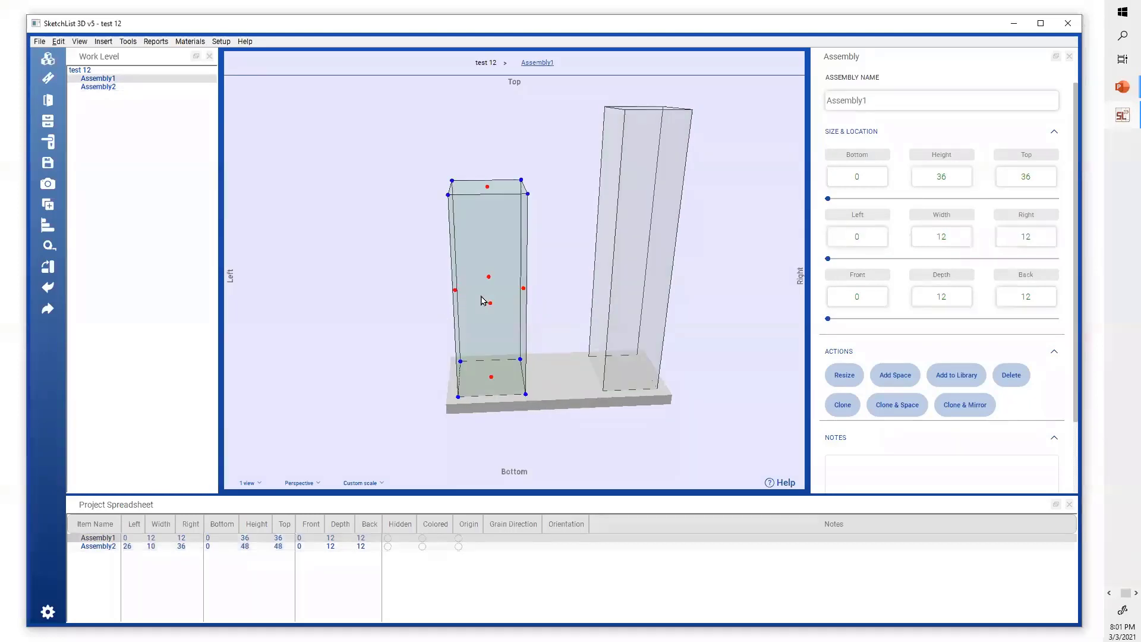
click(526, 395)
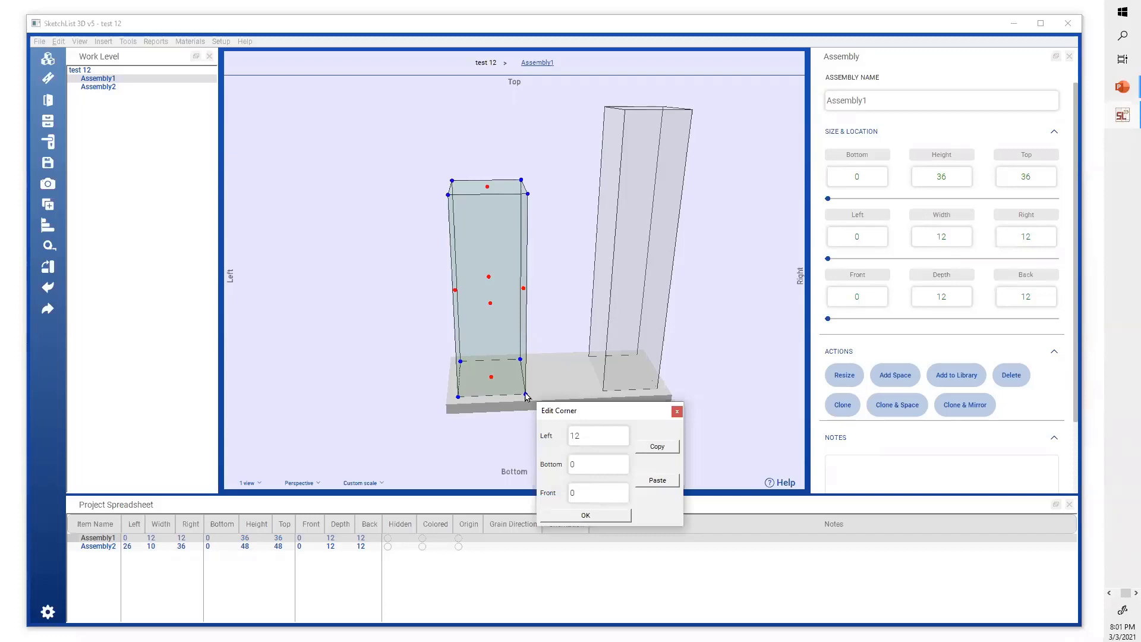
Move Assembly2 against Assembly1 by setting the left coordinate of its lower front left corner to 12
click(615, 392)
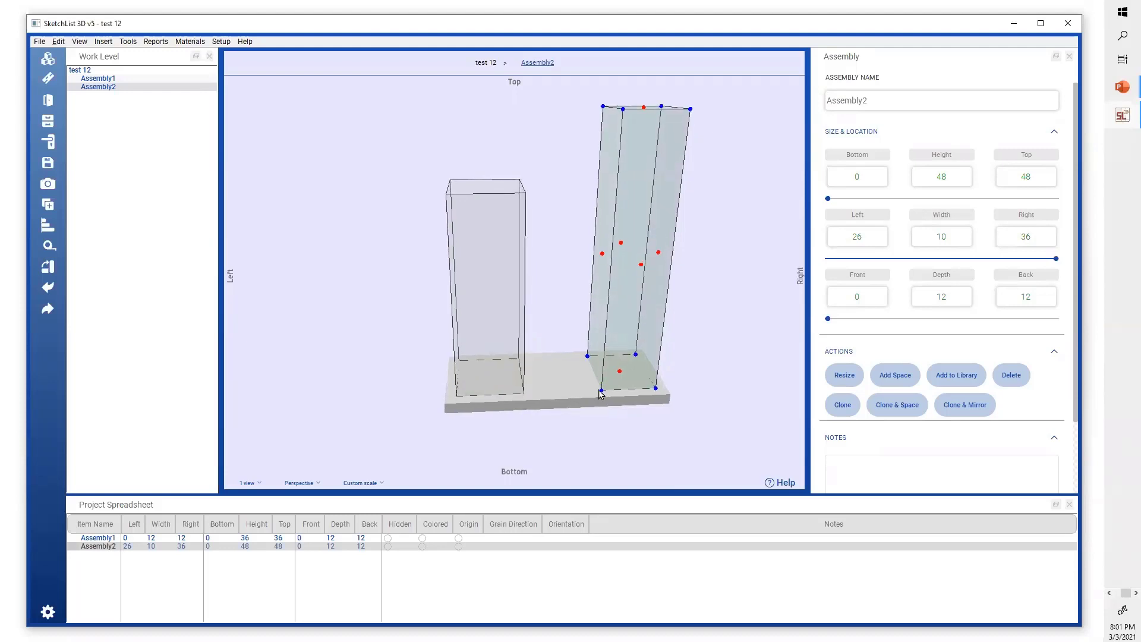
click(598, 391)
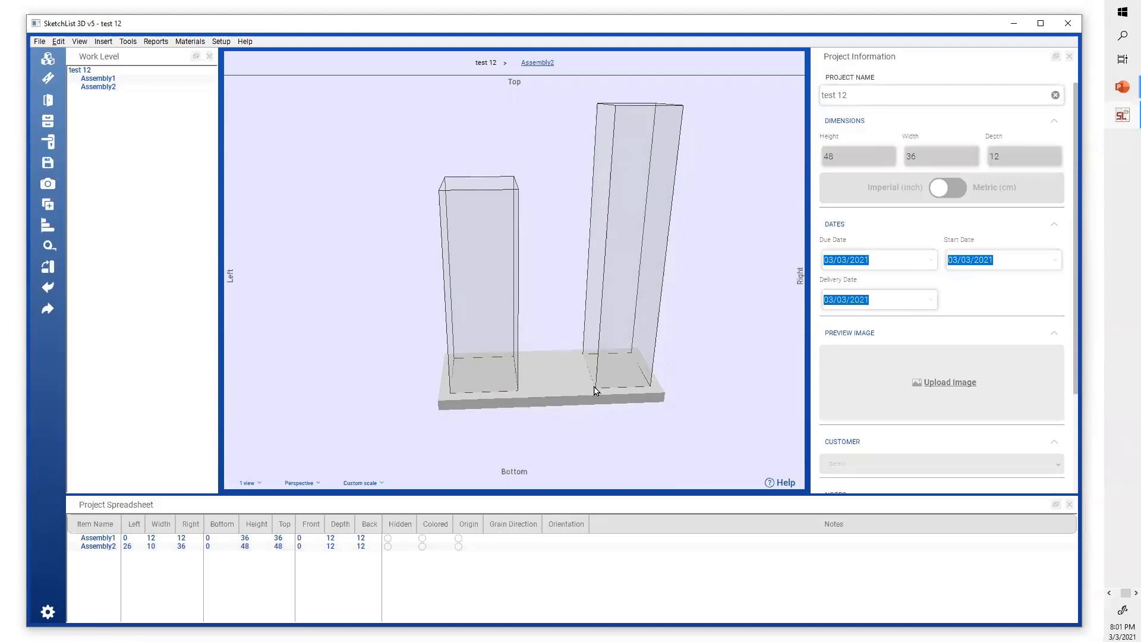
scroll(585, 445, up, 3)
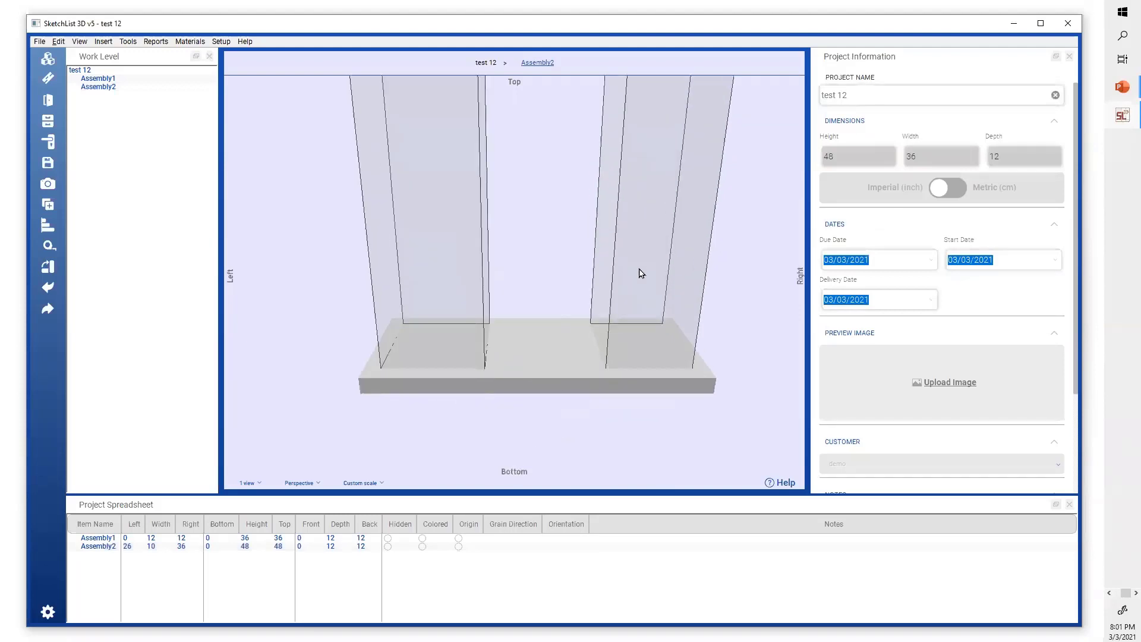
click(633, 321)
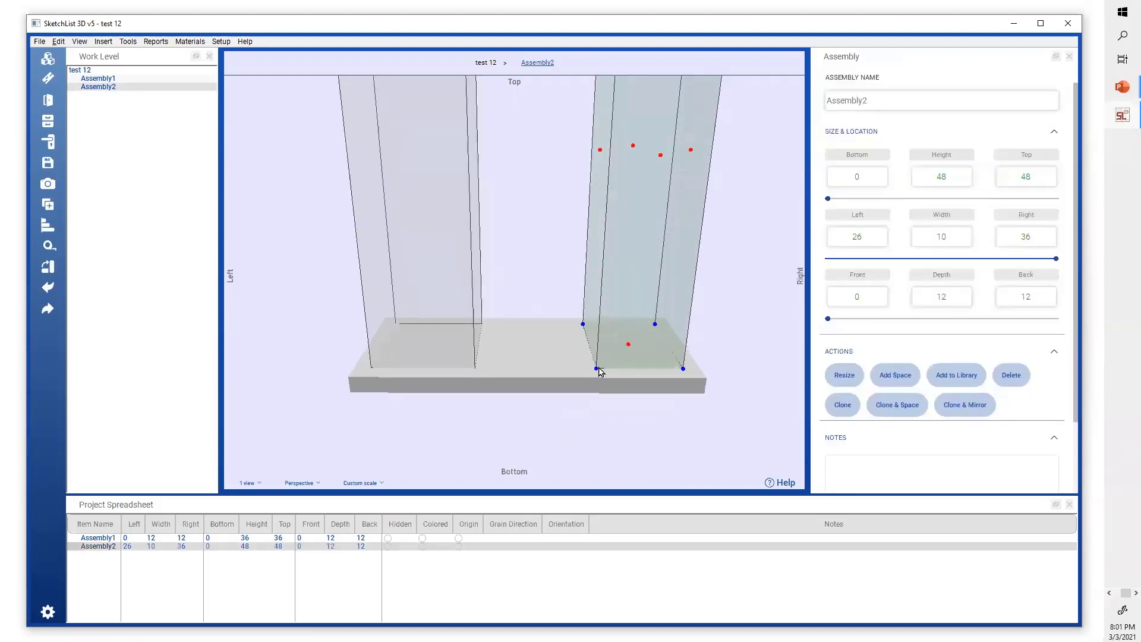
click(596, 368)
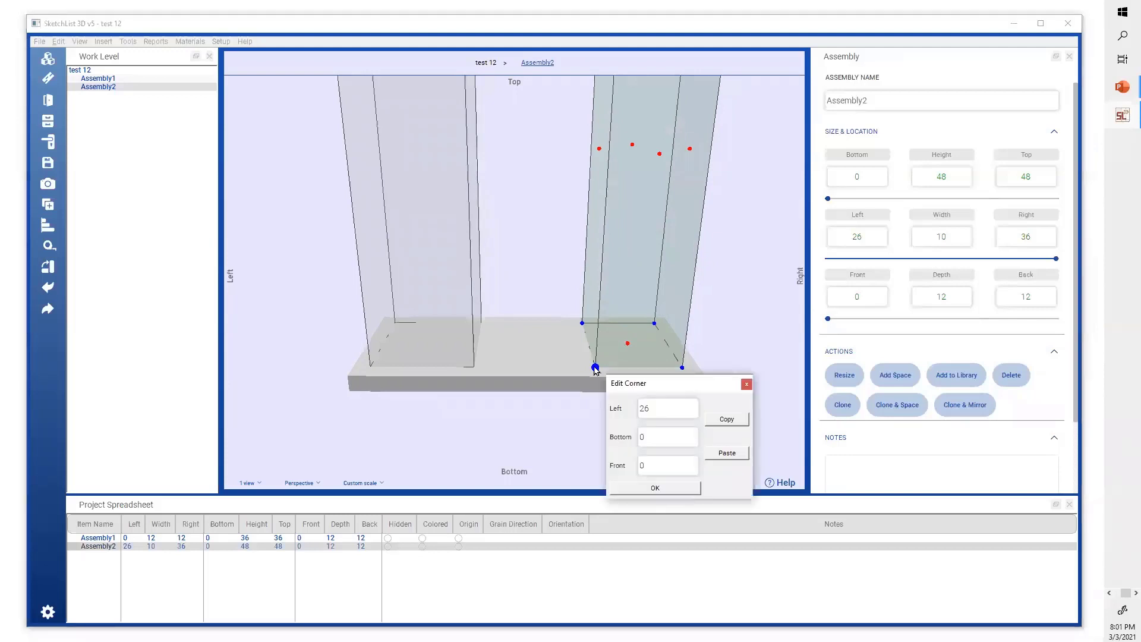
double_click(676, 408)
text(12)
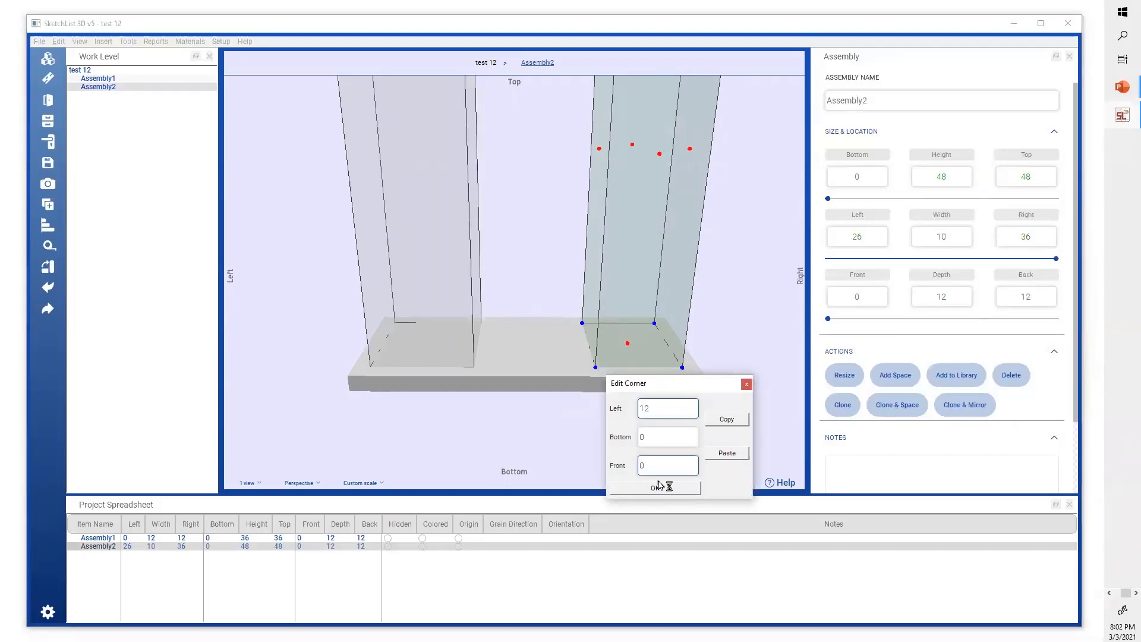
click(658, 487)
Examine how the two assemblies meet from several angles and check the coordinates of Assembly2's lower front left corner
drag(516, 308, 448, 334)
click(443, 288)
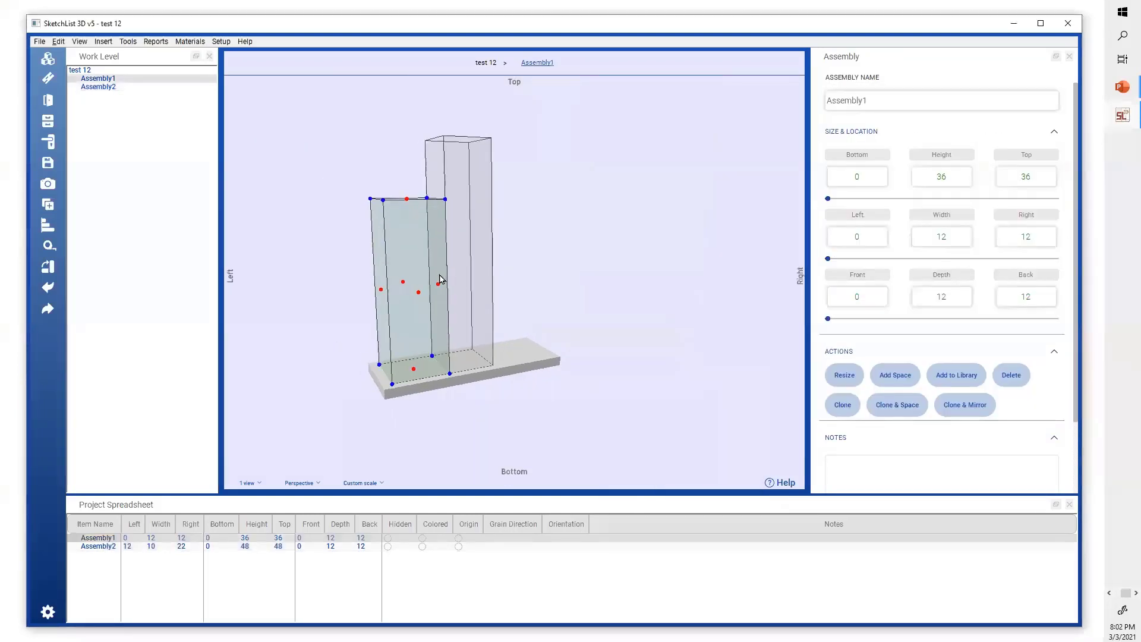
drag(442, 288, 455, 351)
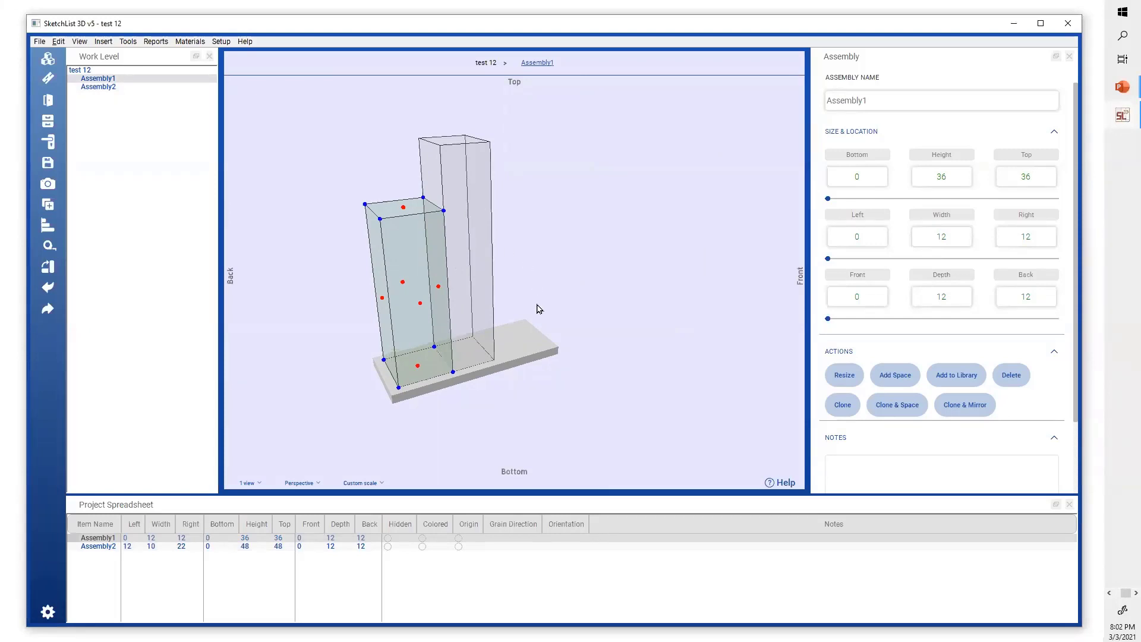
scroll(437, 313, up, 3)
drag(381, 313, 385, 315)
scroll(389, 336, down, 3)
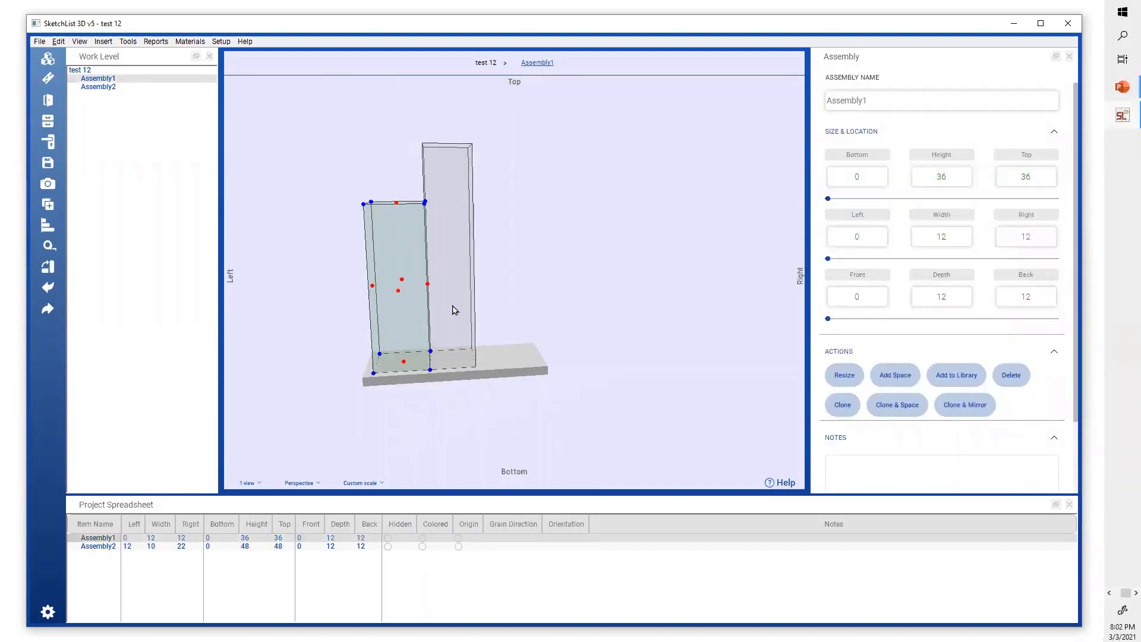
click(454, 310)
drag(484, 298, 453, 394)
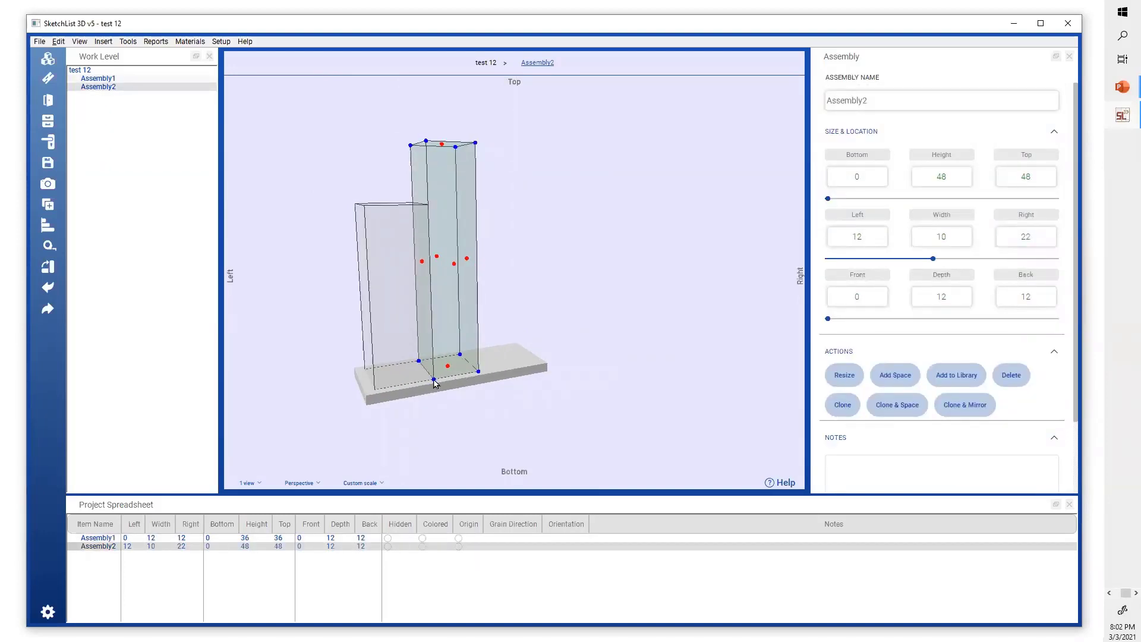
drag(434, 381, 431, 381)
double_click(432, 380)
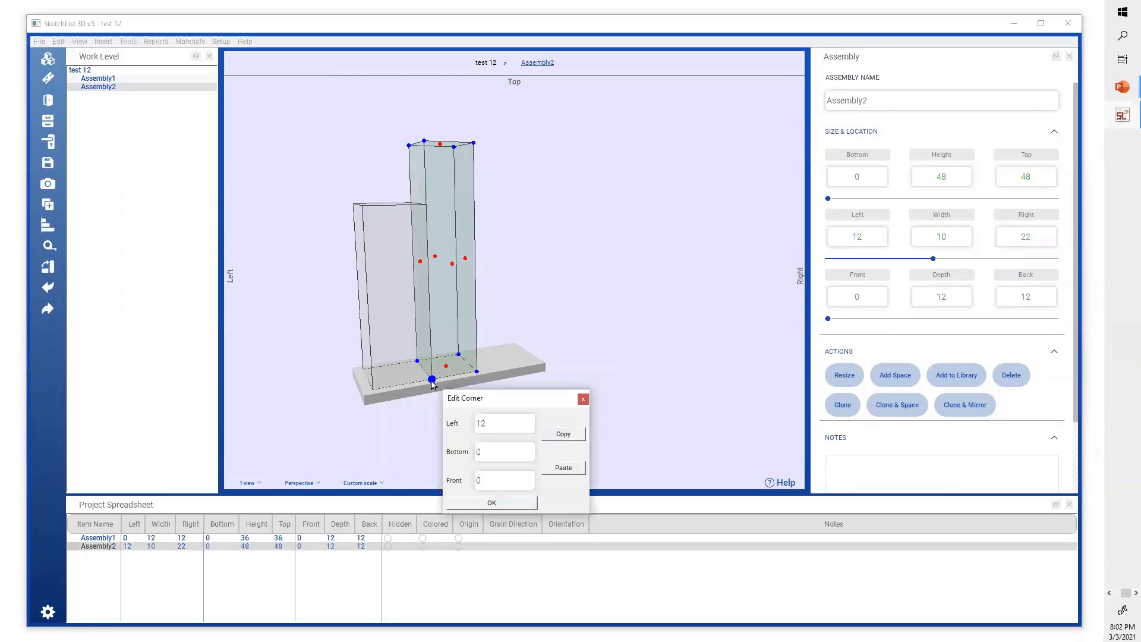
click(517, 207)
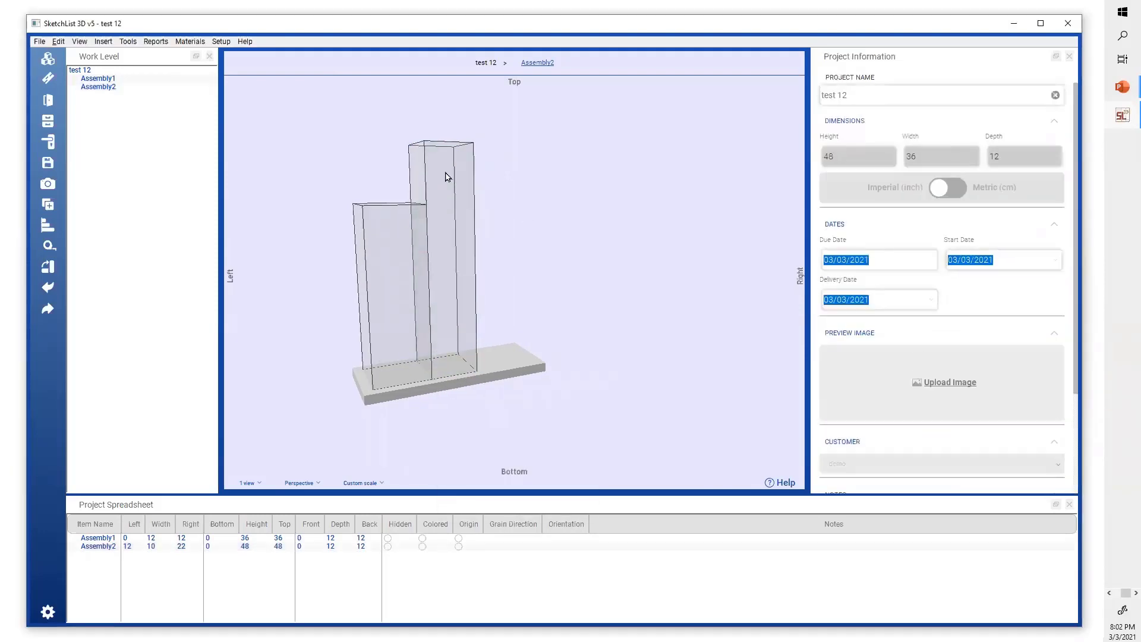
Resize Assembly2 from its top face to a height of 24
click(443, 168)
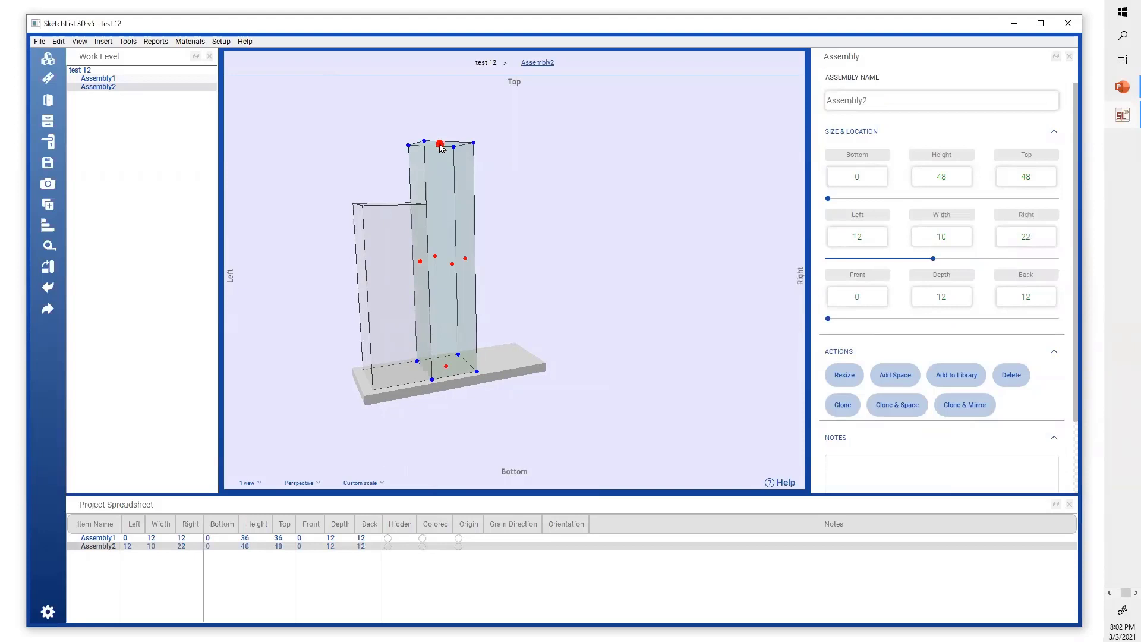
click(440, 144)
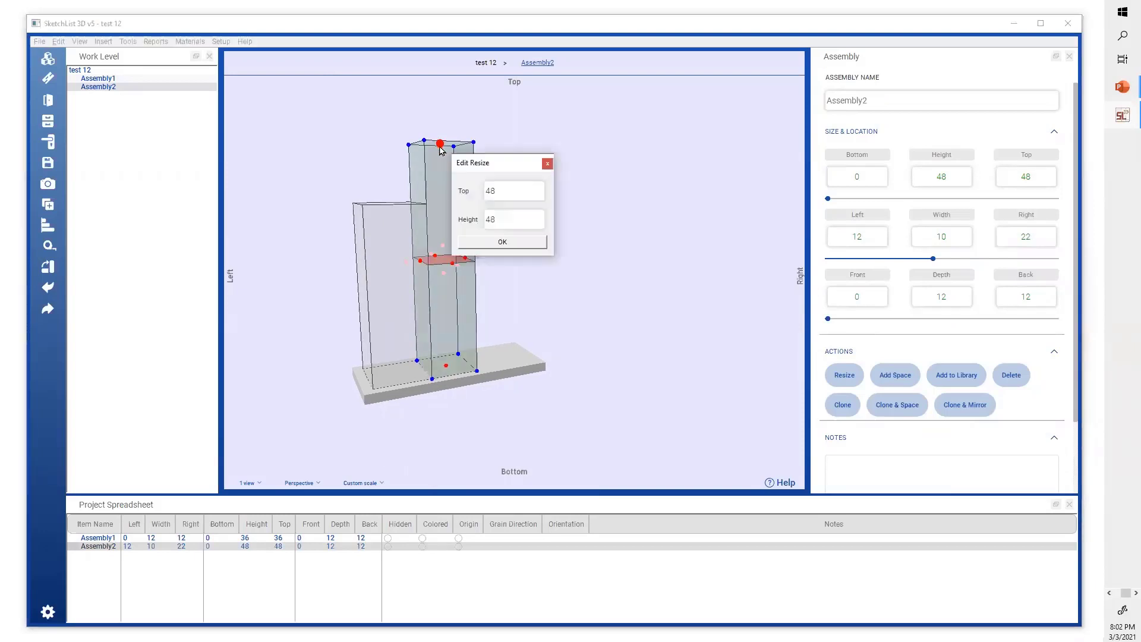
click(509, 191)
click(514, 219)
double_click(514, 220)
text(24)
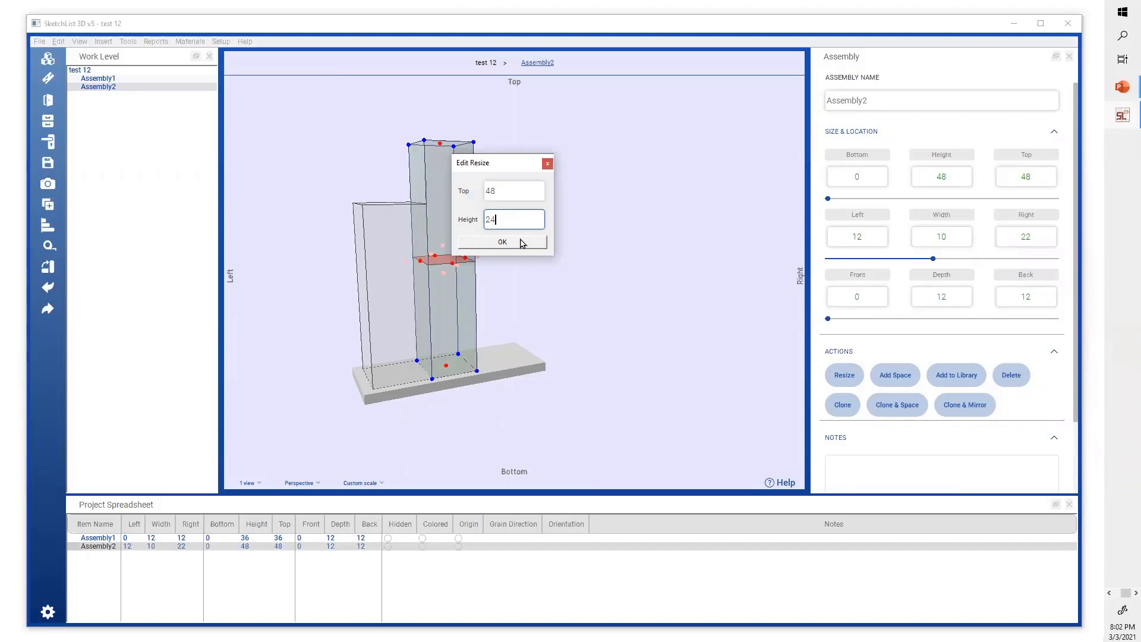
click(523, 244)
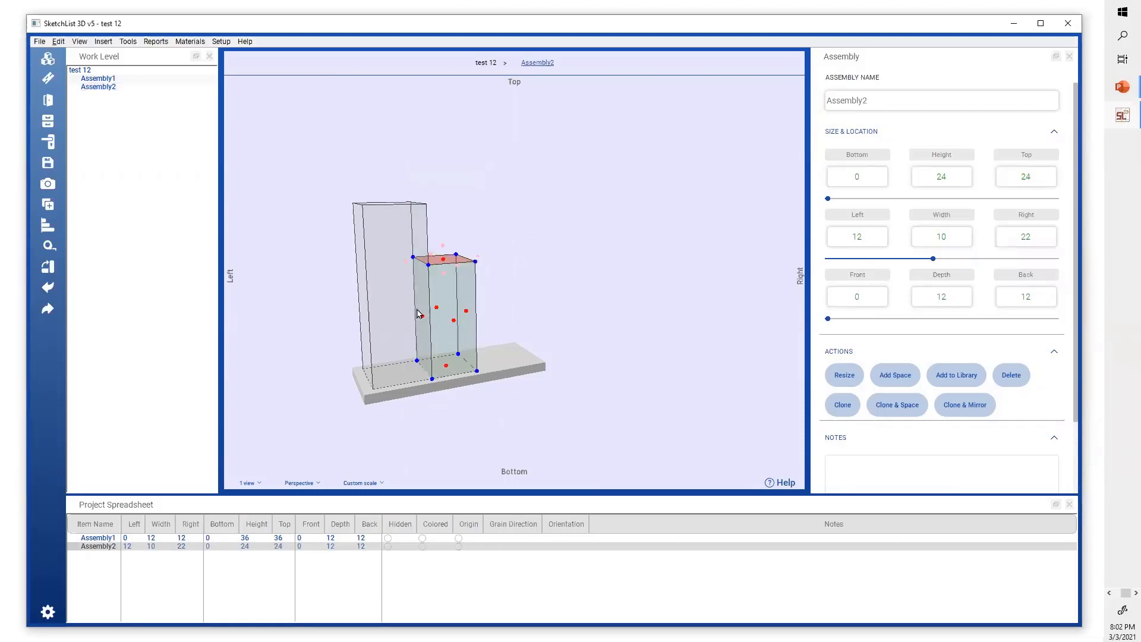
Copy the coordinates of Assembly1's upper front right corner
click(385, 310)
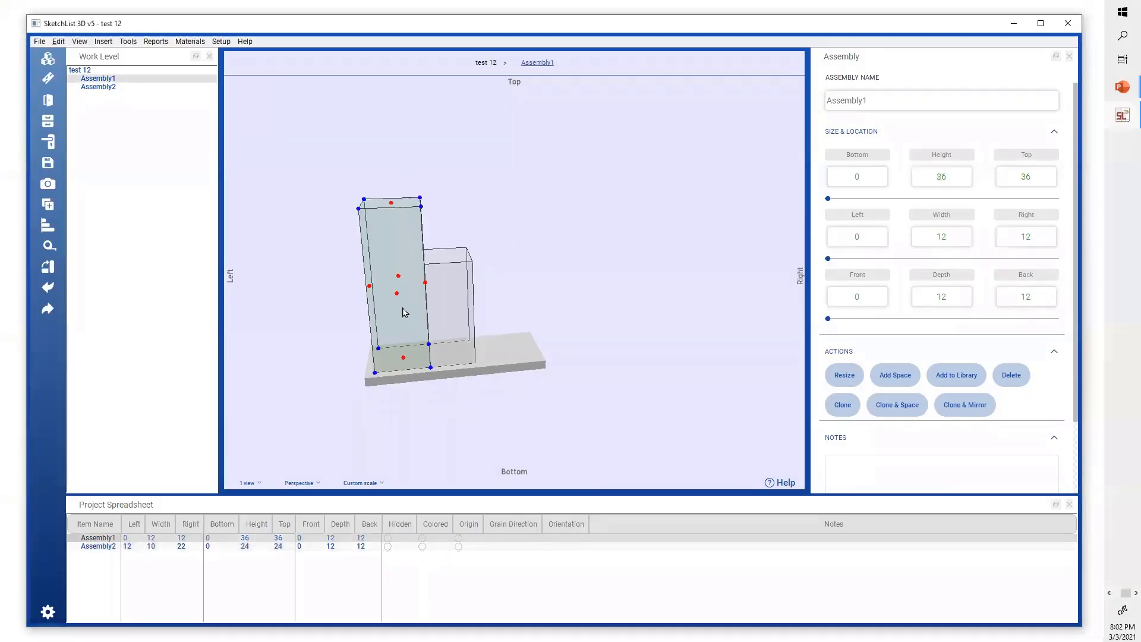
click(449, 295)
click(386, 246)
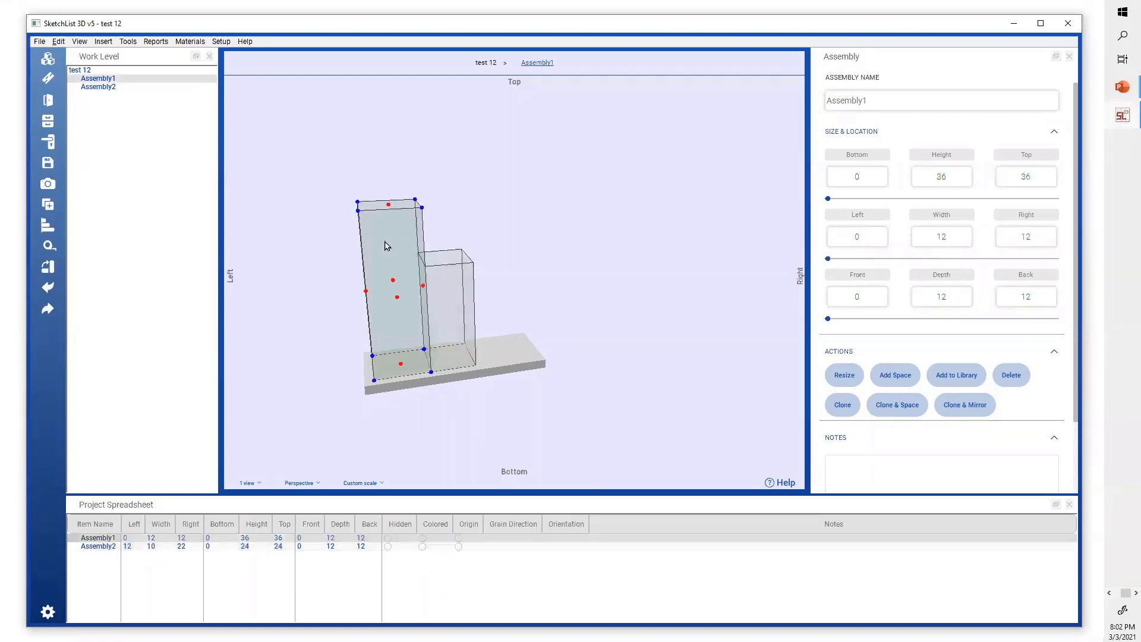
click(421, 208)
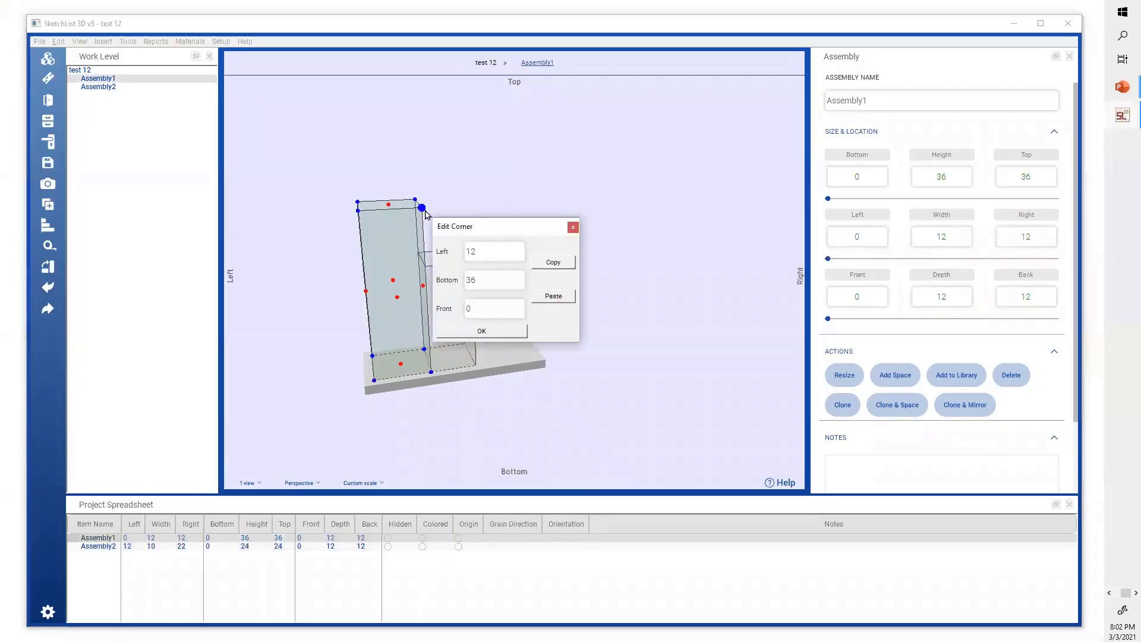
click(545, 265)
click(481, 331)
Paste the copied coordinates onto Assembly2's upper front left corner to align the tops, and reselect Assembly2
click(440, 285)
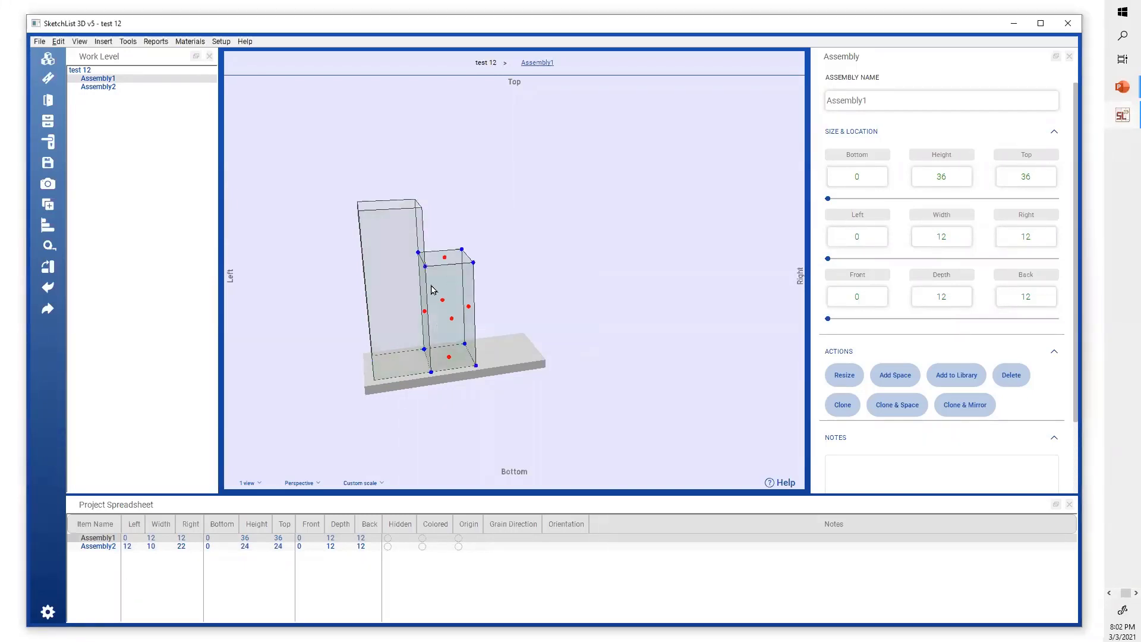
click(425, 267)
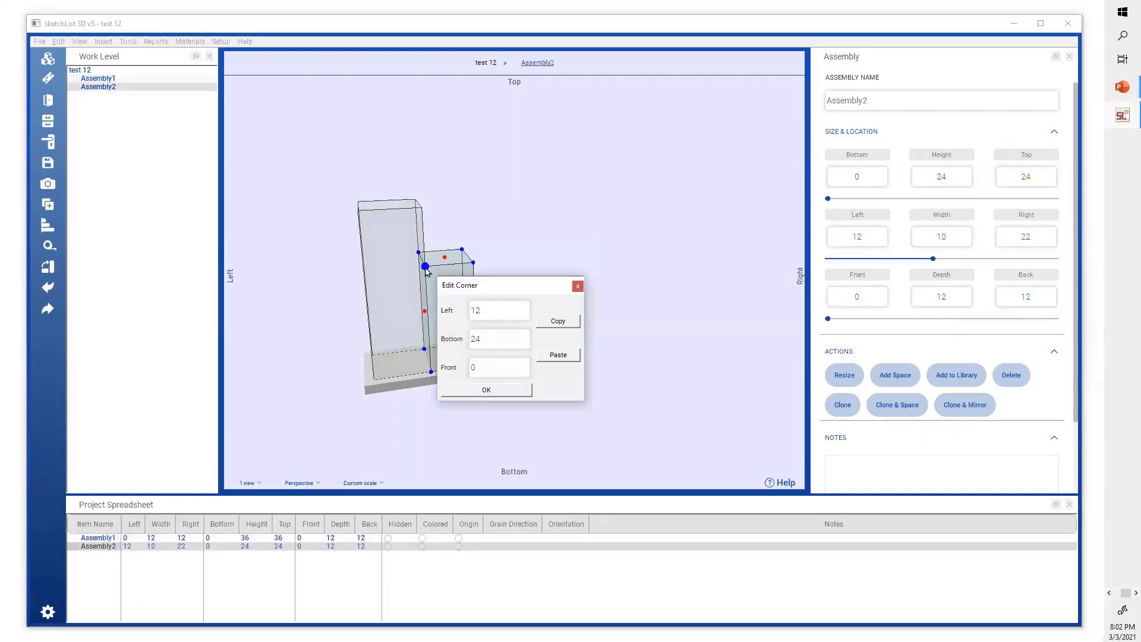
click(557, 354)
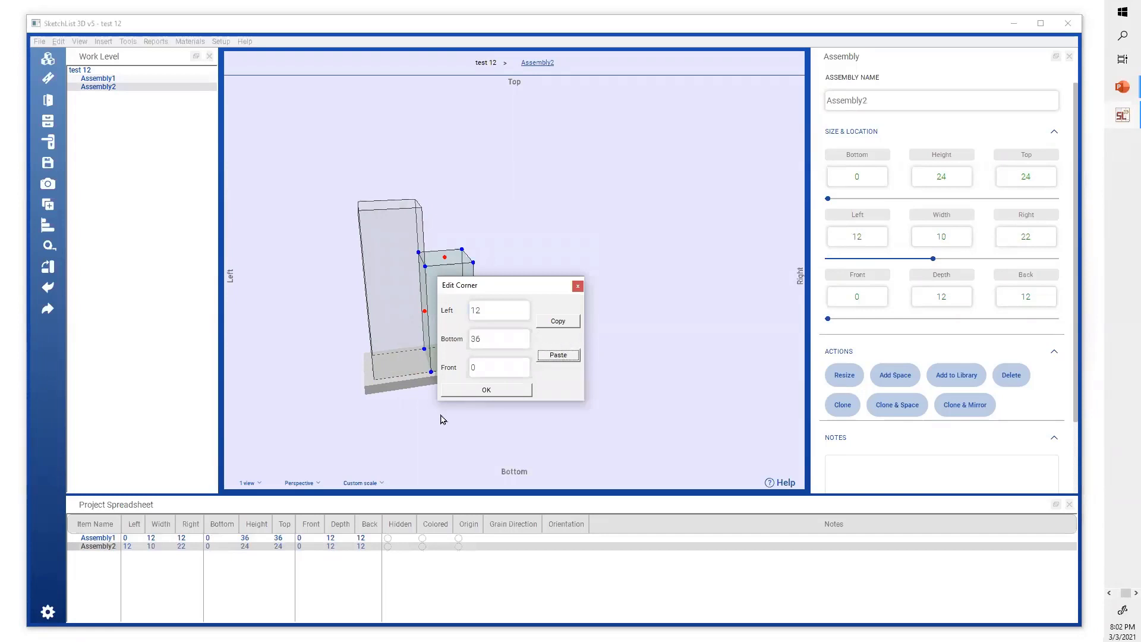
click(485, 392)
click(455, 309)
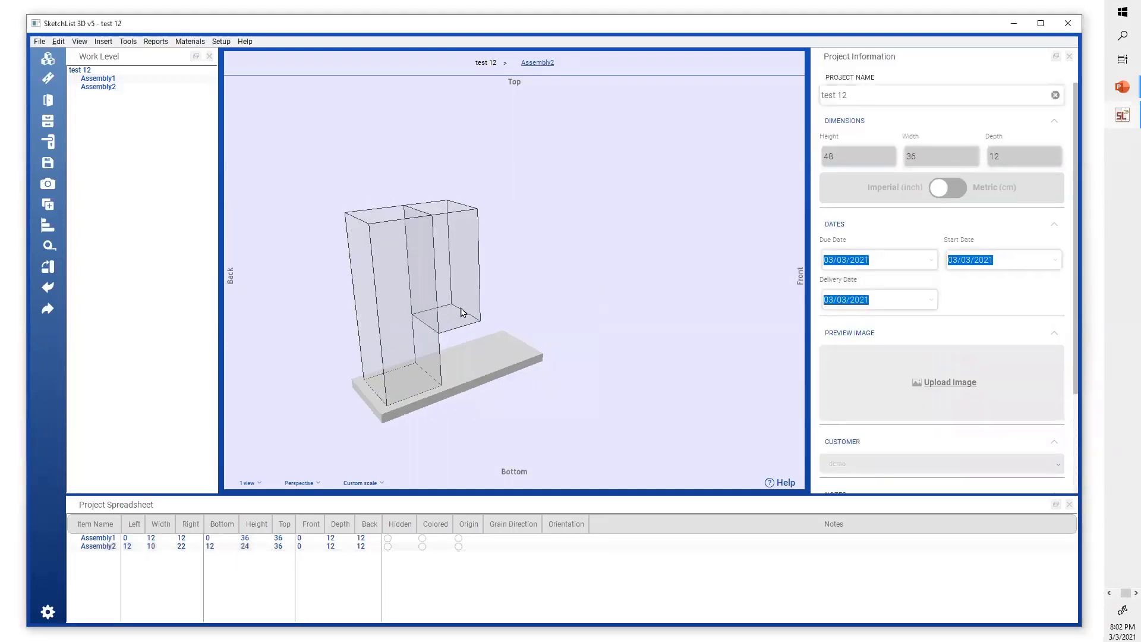
drag(453, 305, 438, 309)
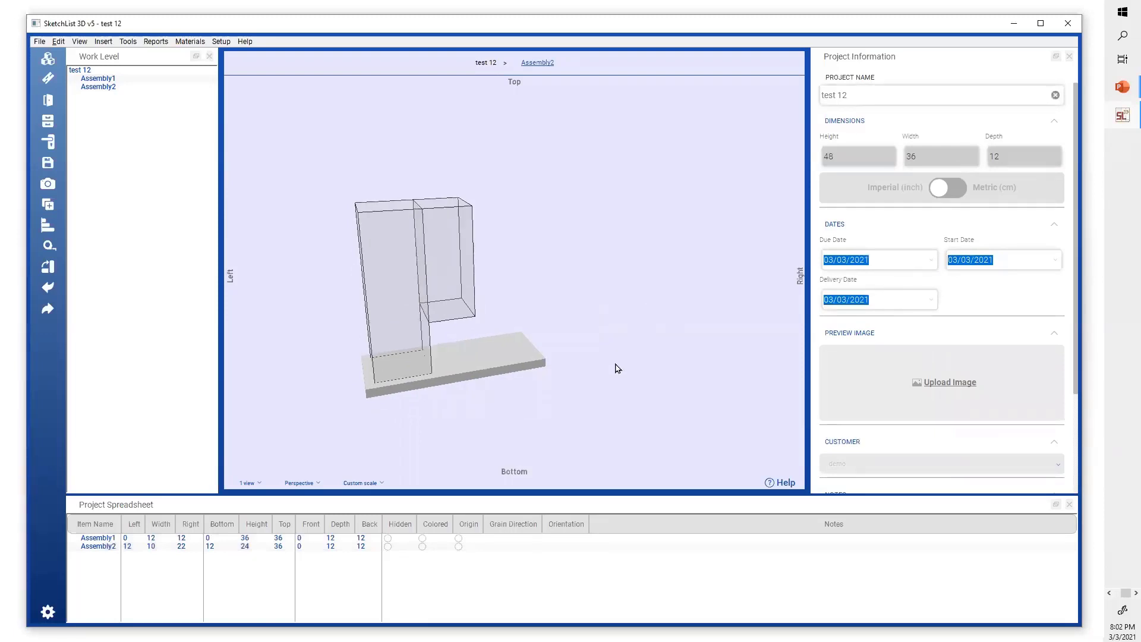
click(460, 254)
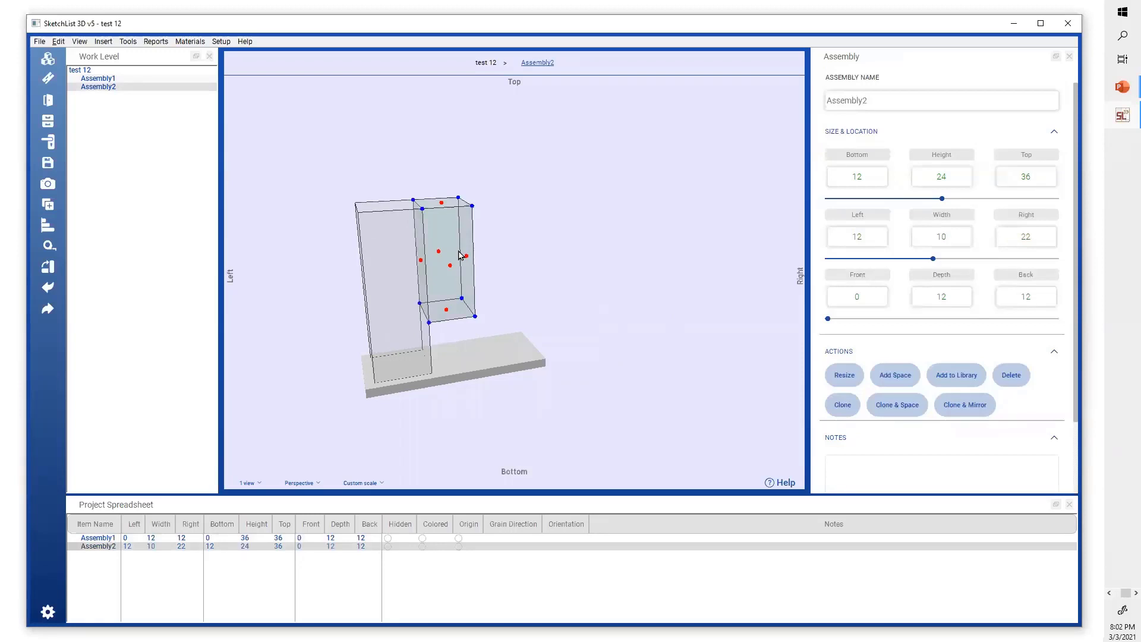
Delete Assembly2 and resize Assembly1 from its right face to a right position of 24
key(Delete)
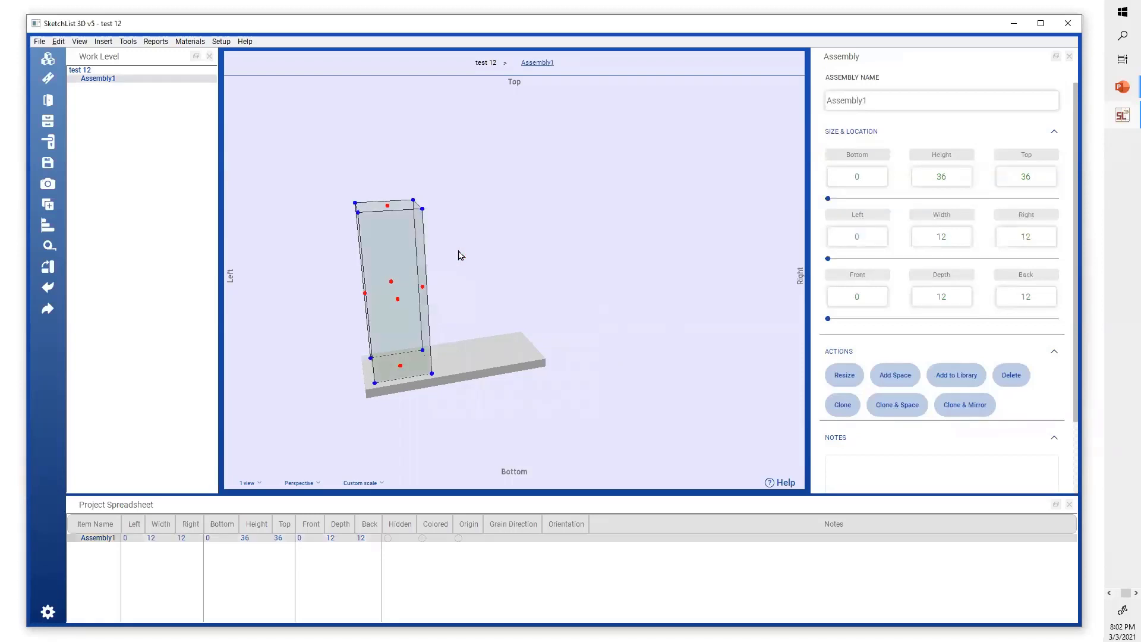
click(422, 288)
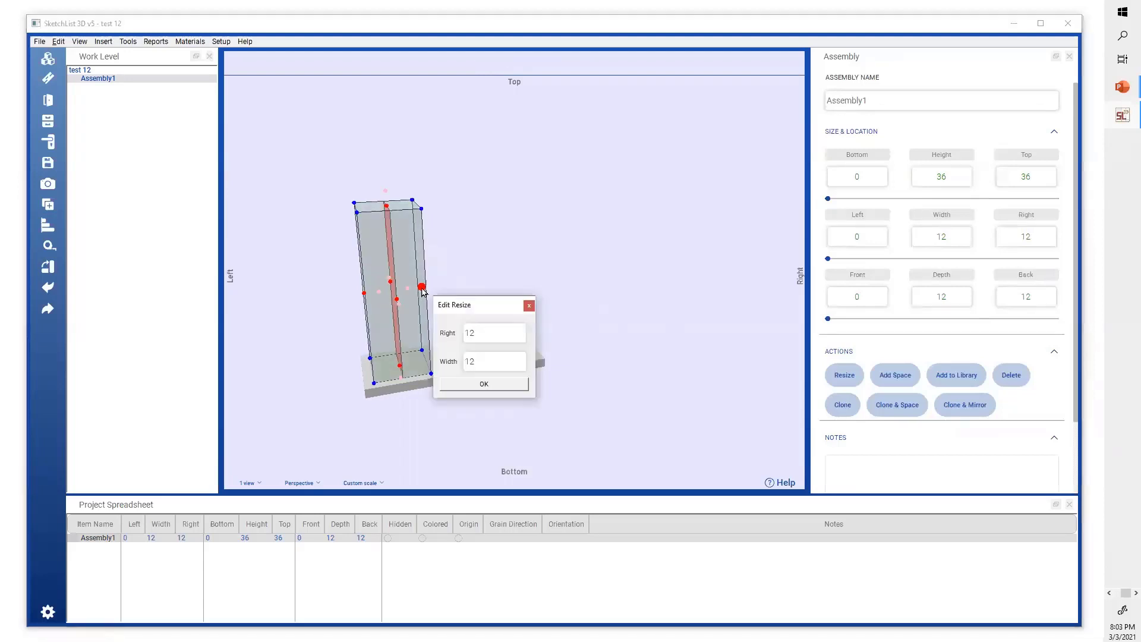
double_click(492, 332)
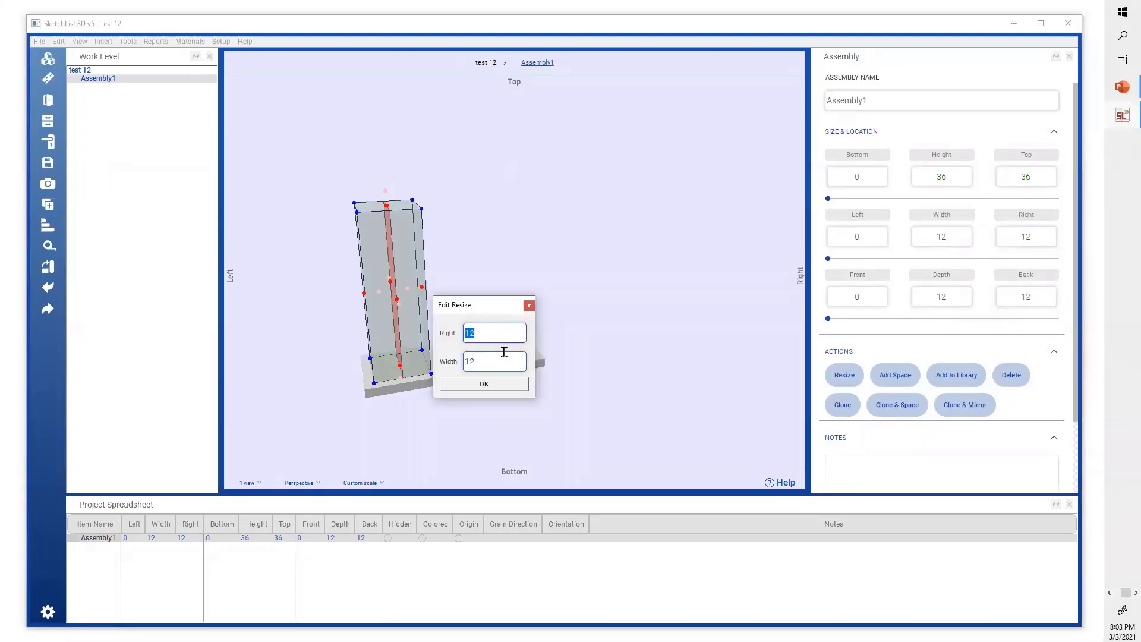
text(24)
click(485, 383)
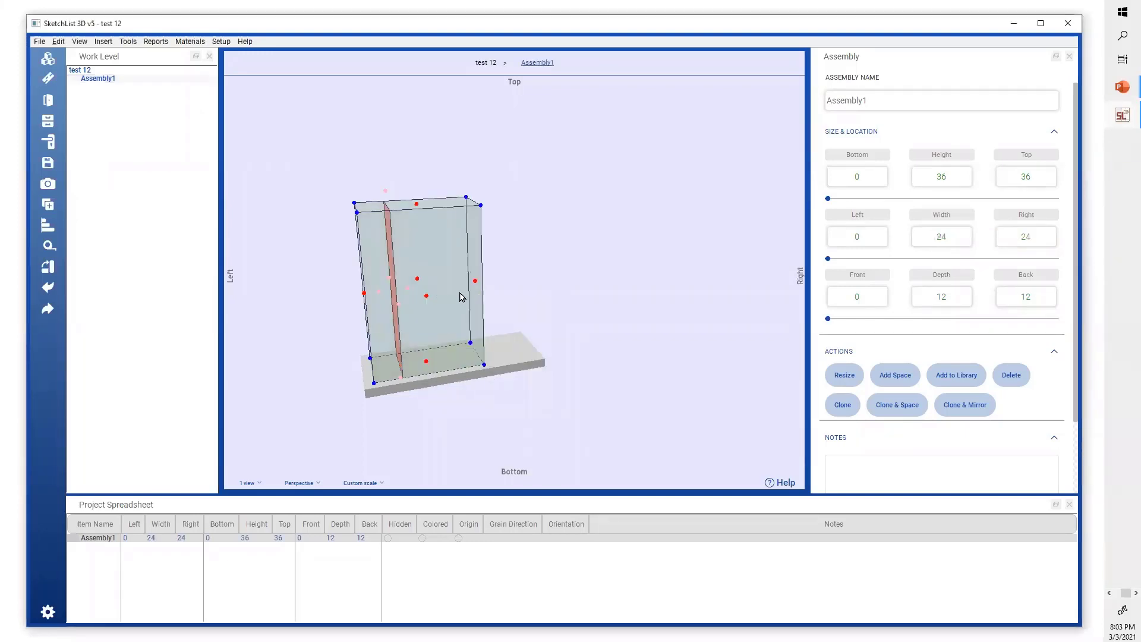
Start a new board in Assembly1 named left side, using Pine sheet goods with the grain direction set to Height
drag(460, 294, 436, 304)
right_drag(437, 303, 470, 276)
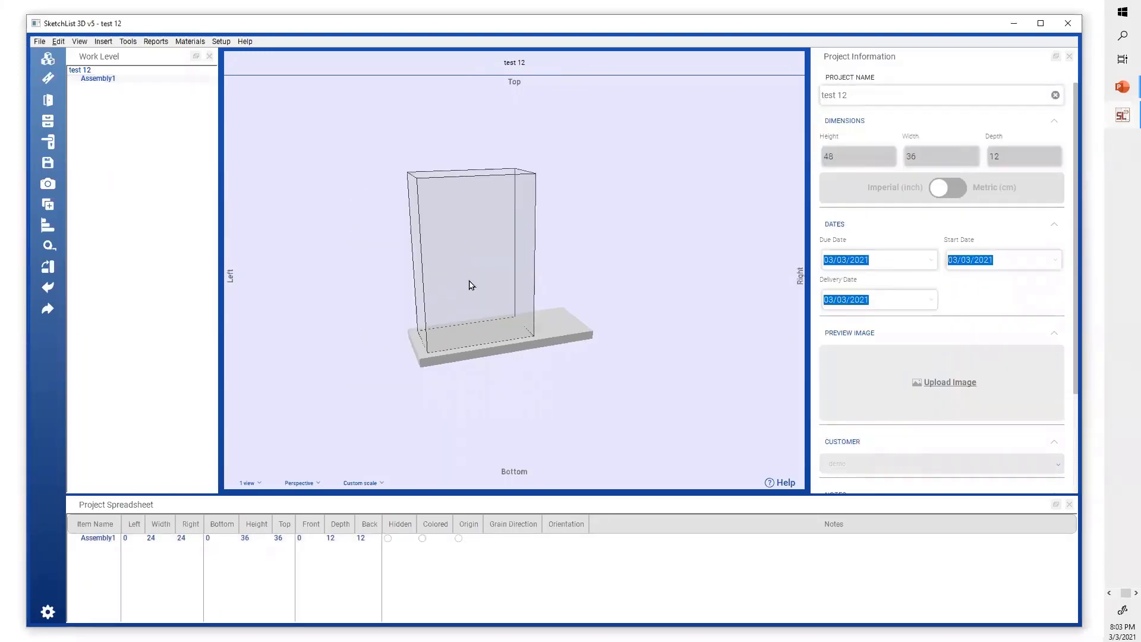
click(463, 276)
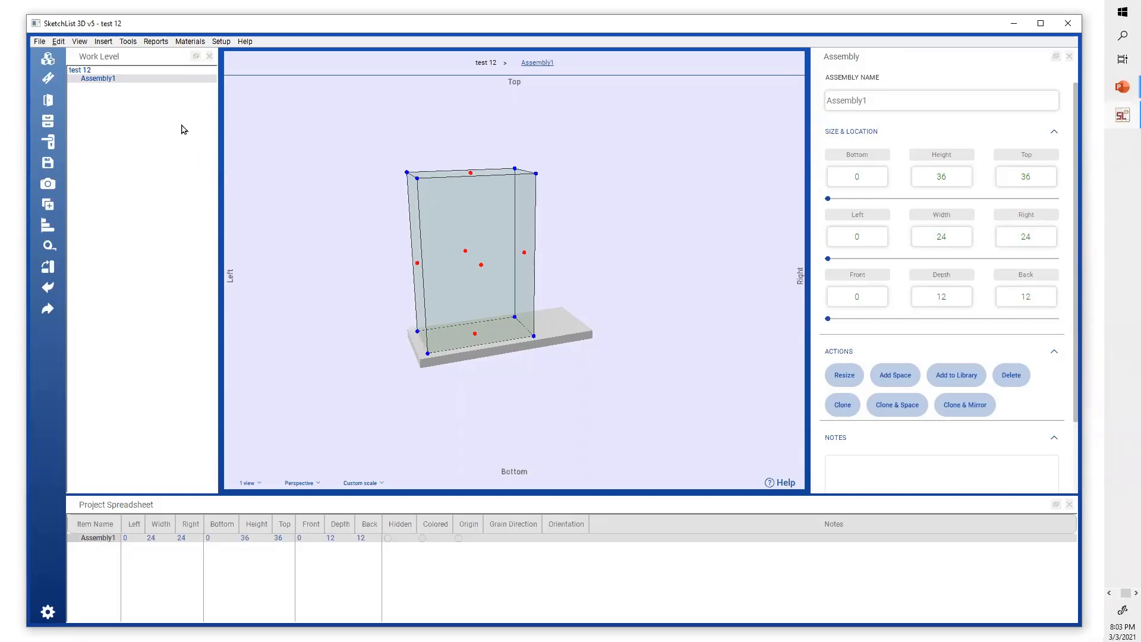
click(45, 78)
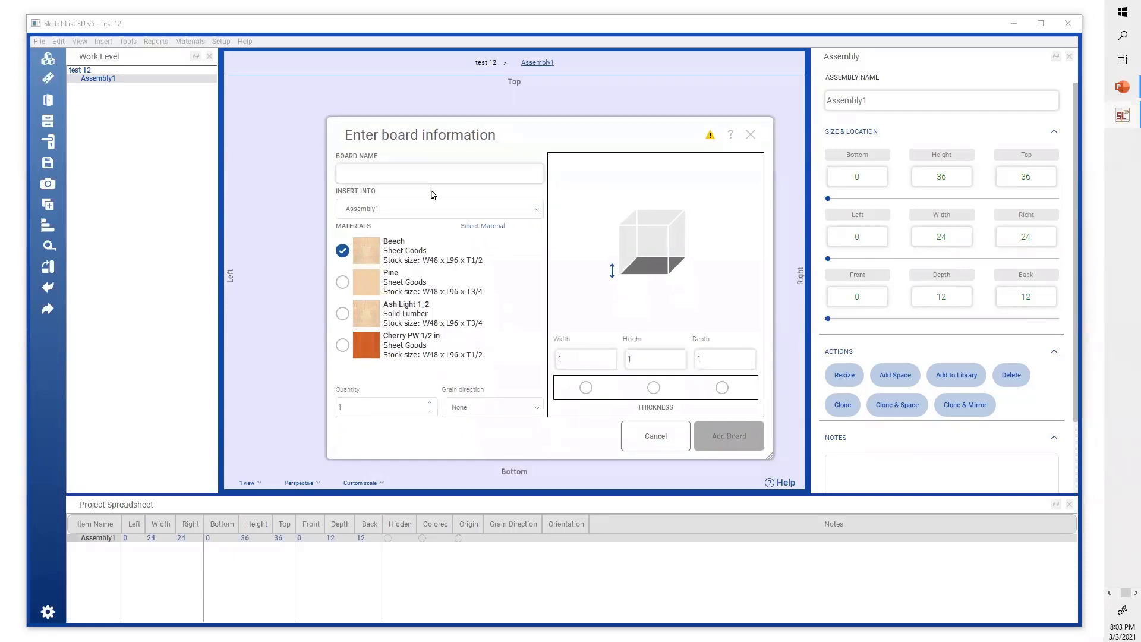
click(434, 172)
text(left side)
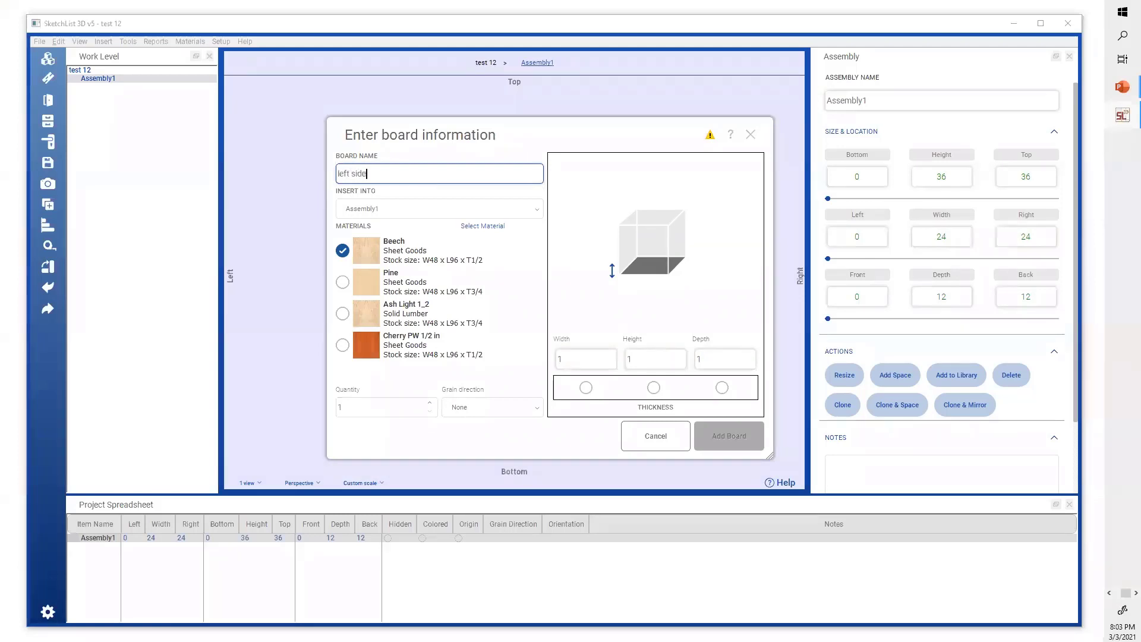
click(342, 284)
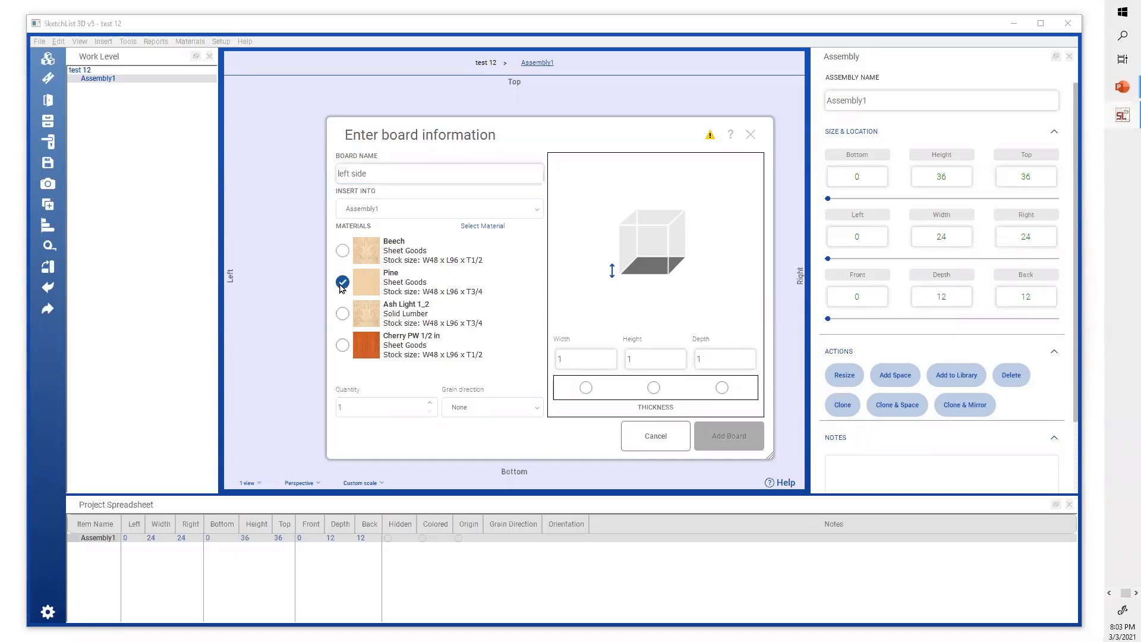
click(536, 408)
click(497, 435)
Orient the board's thickness along the width, set thickness .75, height 34 and depth 11, and add it to Assembly1
click(595, 355)
click(594, 355)
click(587, 387)
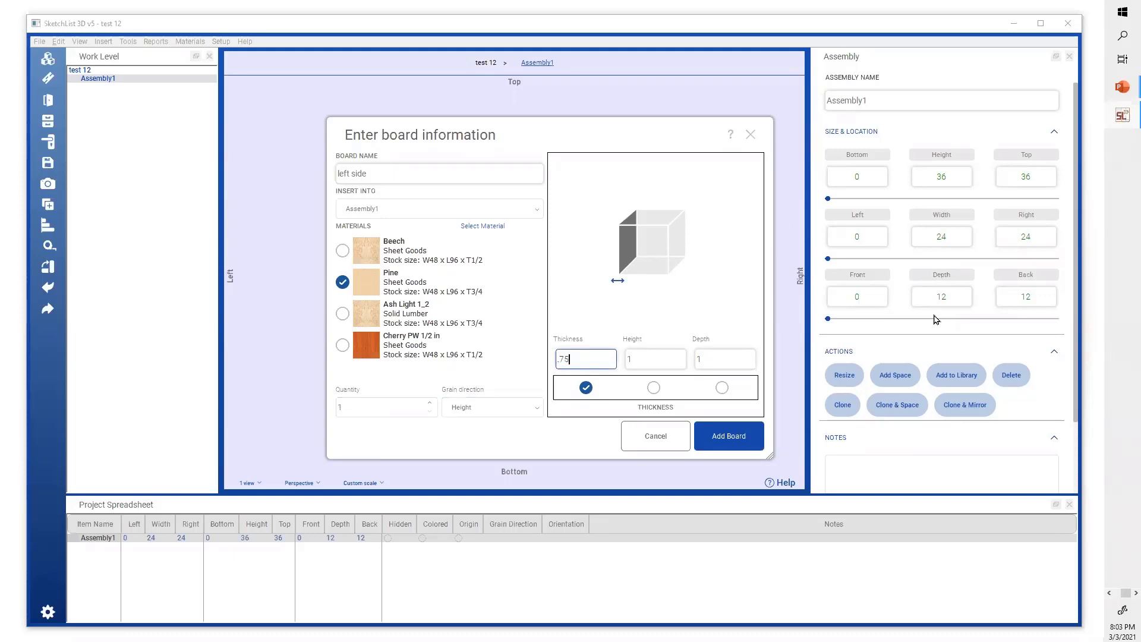
click(664, 356)
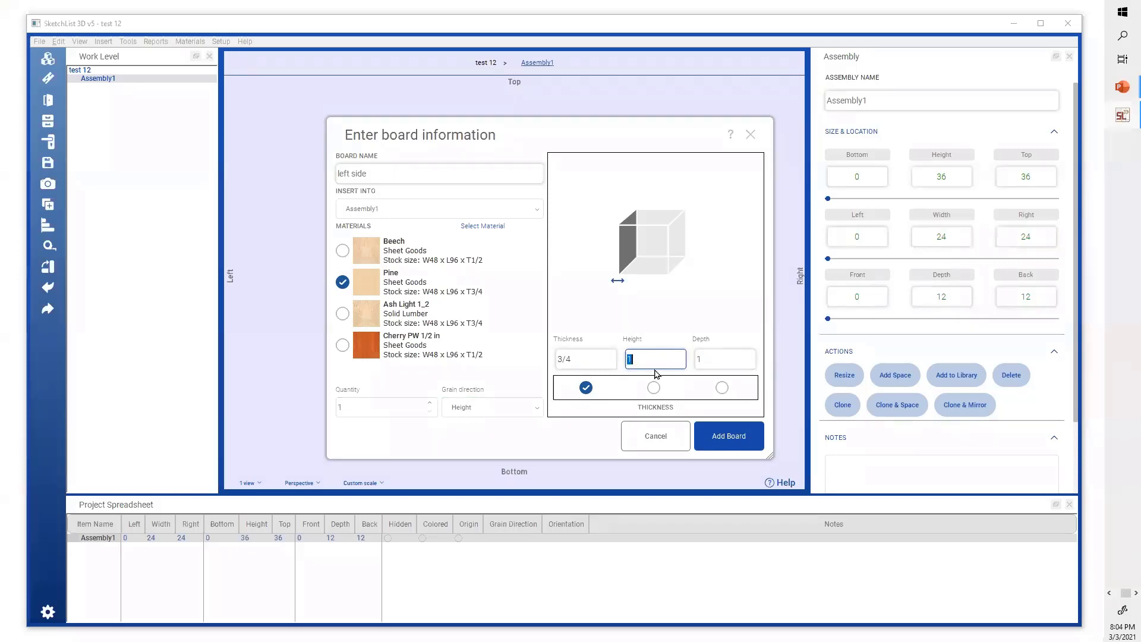
text(34)
click(719, 353)
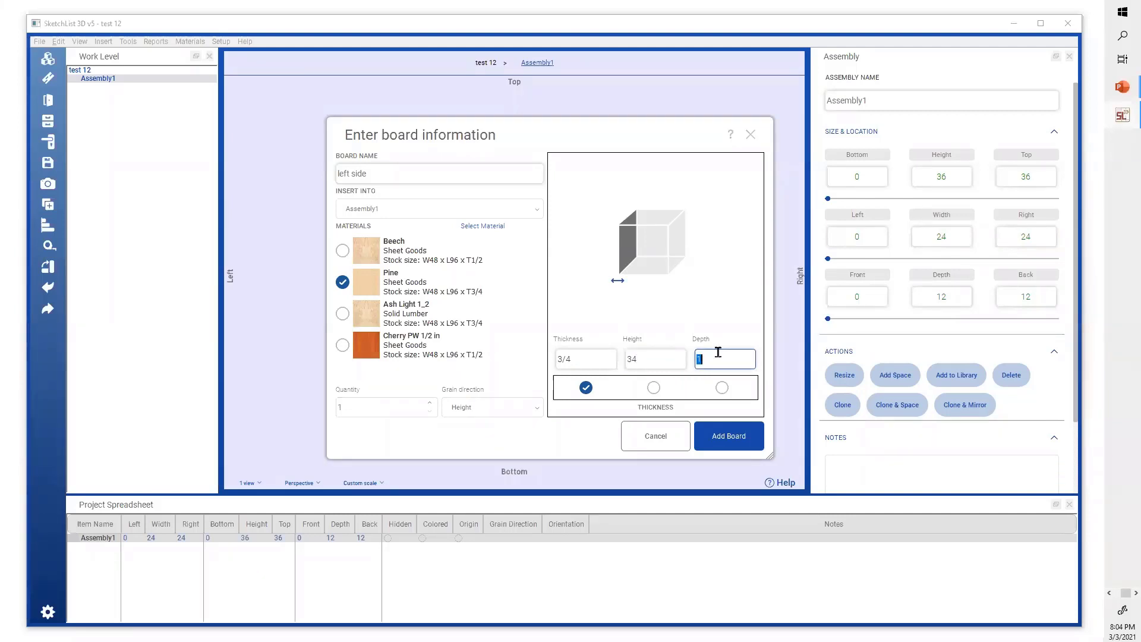
text(11)
click(735, 439)
Select the left side board and set its lower front left corner to a front position of .75
mouse_move(520, 303)
mouse_down()
mouse_move(580, 301)
mouse_move(510, 317)
mouse_up()
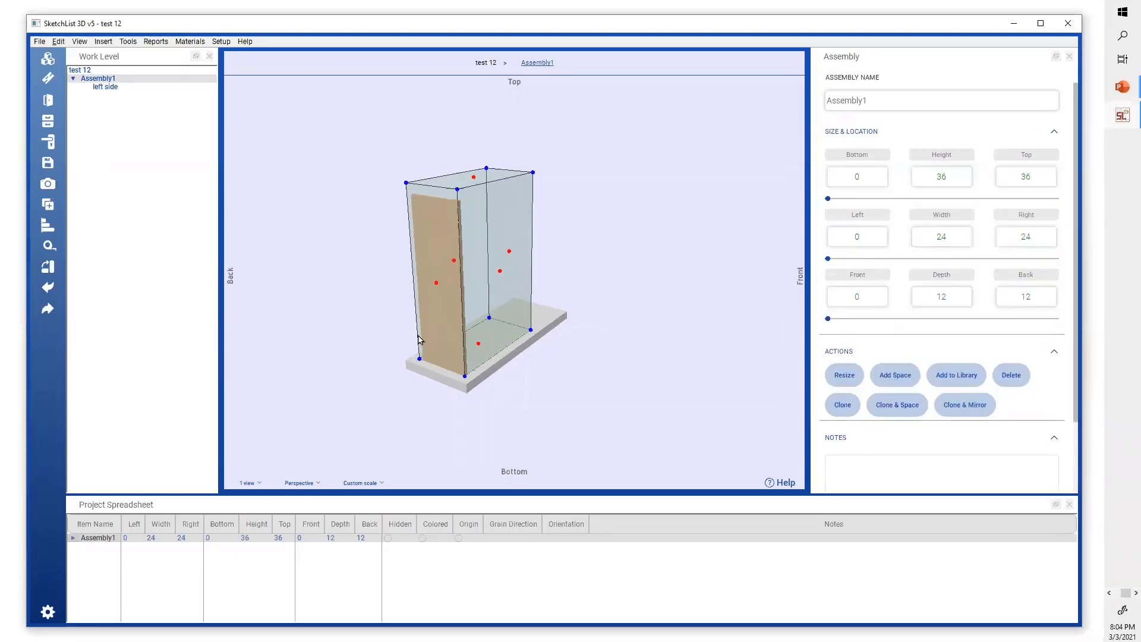
scroll(409, 348, up, 3)
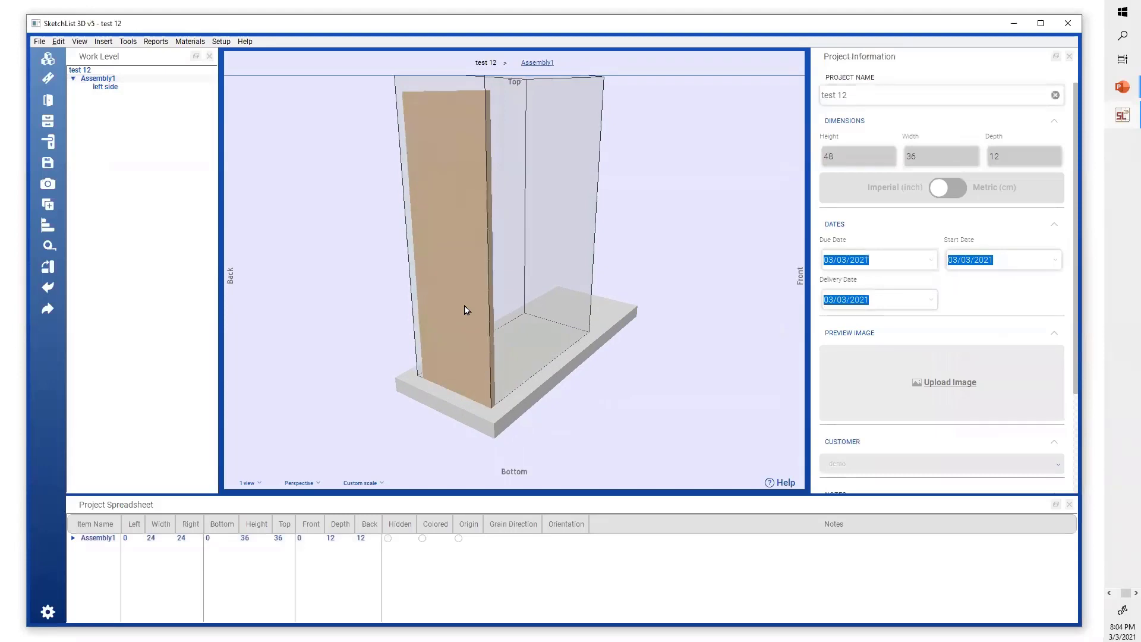
click(467, 311)
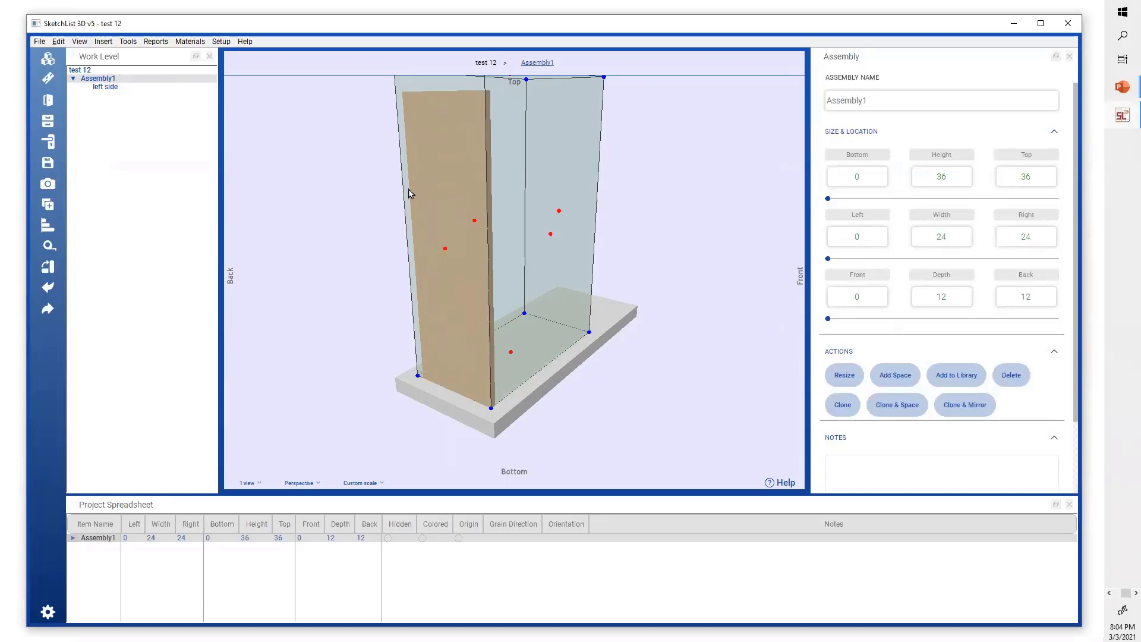
click(107, 88)
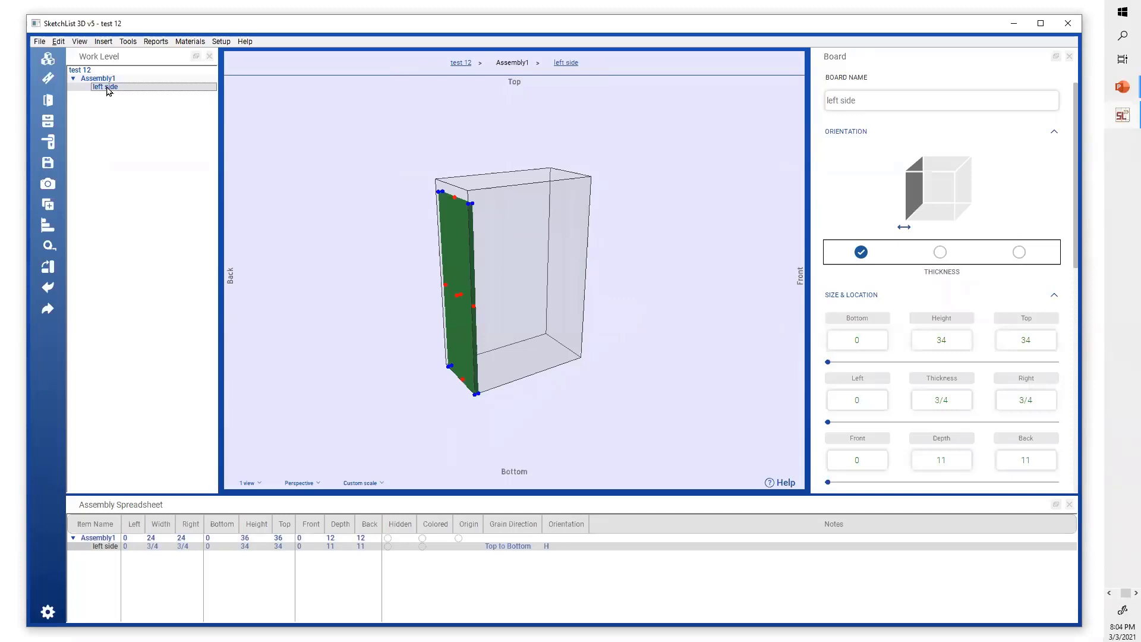
scroll(431, 371, up, 3)
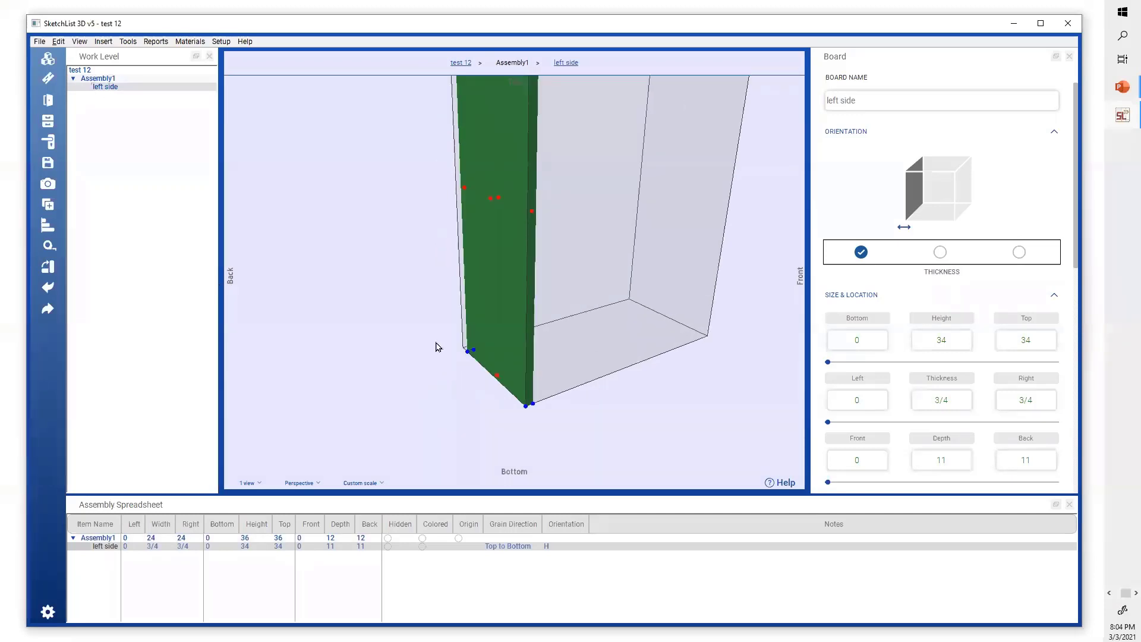
middle_drag(497, 252, 476, 278)
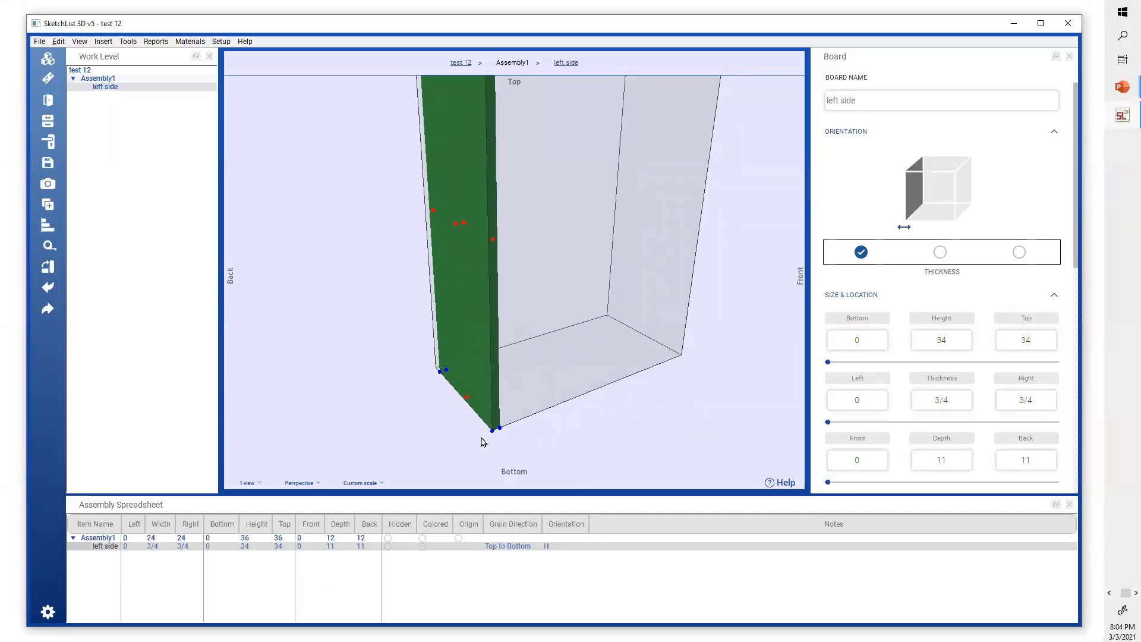
click(493, 432)
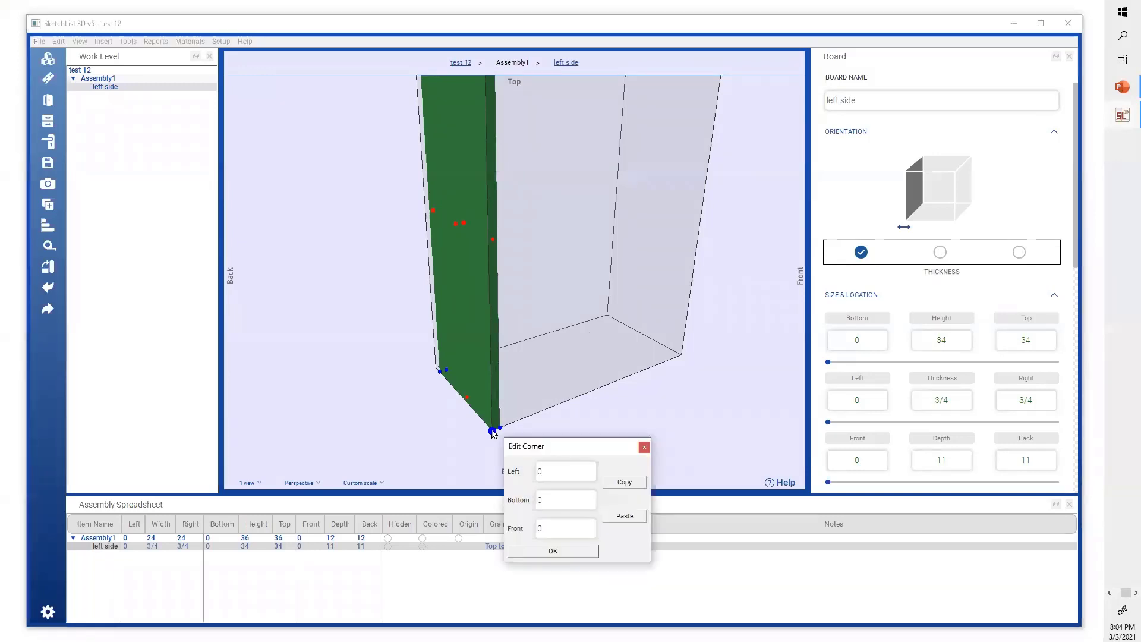
click(573, 499)
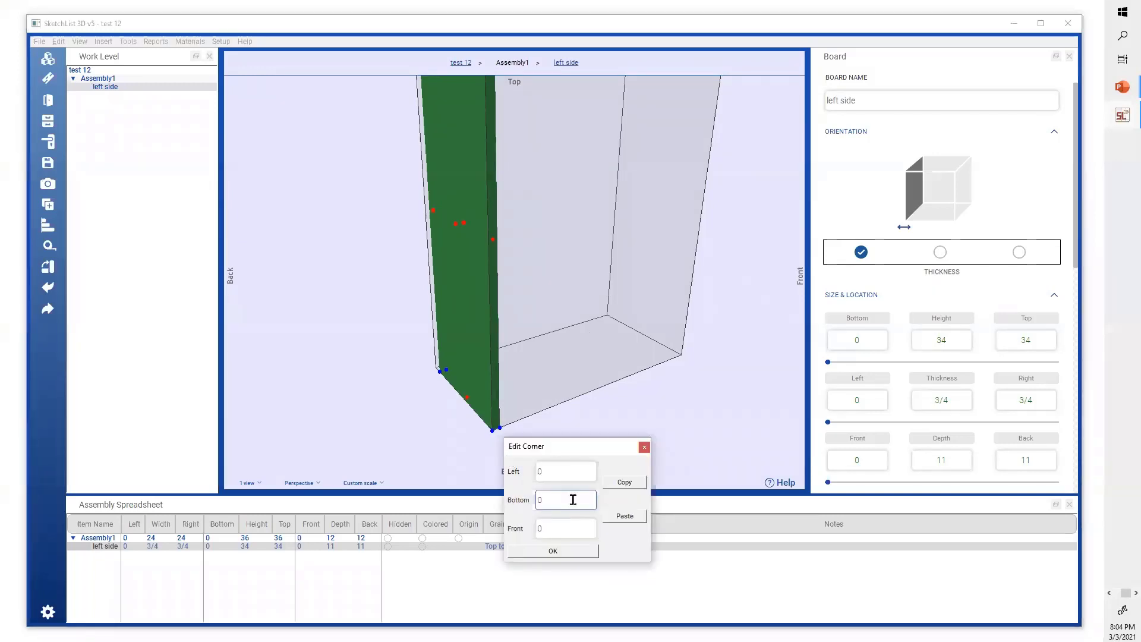
double_click(570, 533)
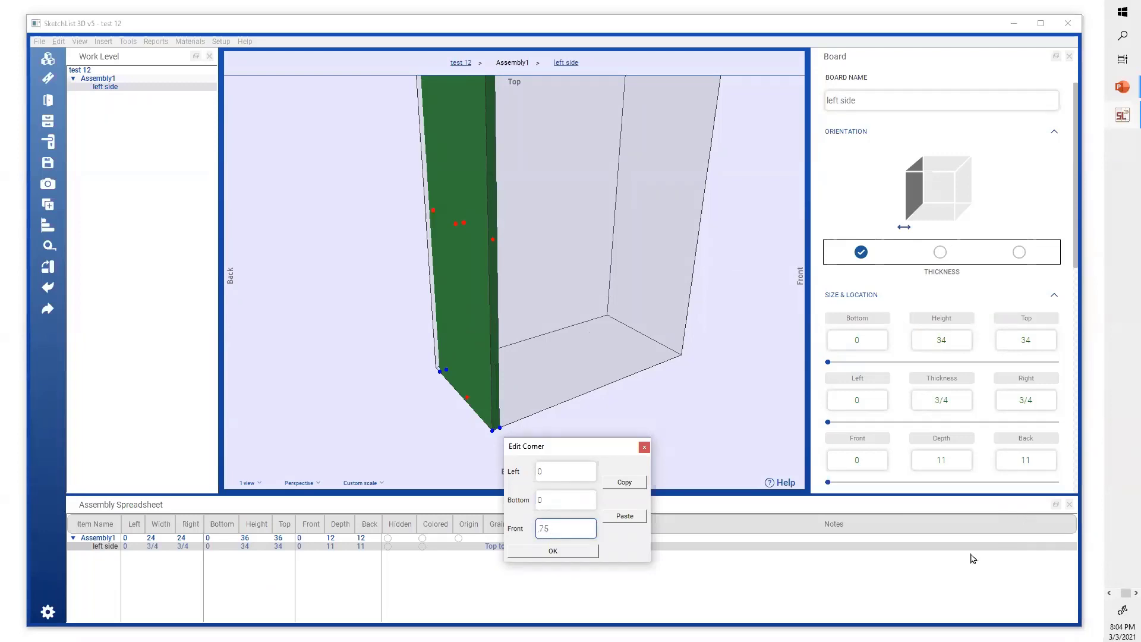
click(570, 551)
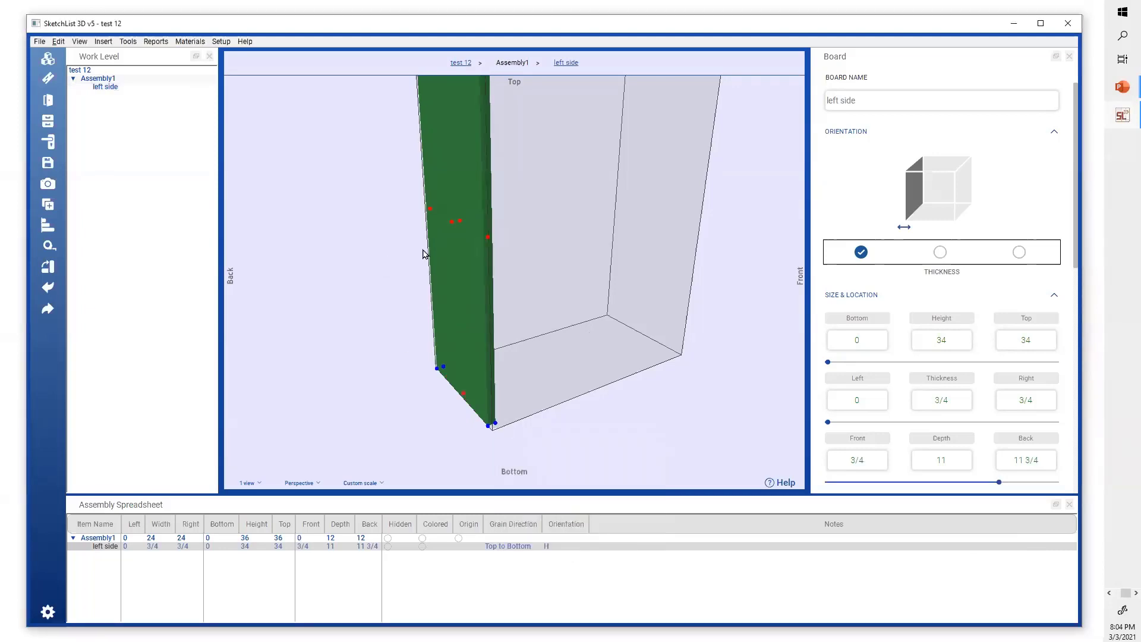
Collapse the orientation and material sections of the left side board's properties
scroll(450, 291, down, 2)
middle_drag(461, 311, 456, 318)
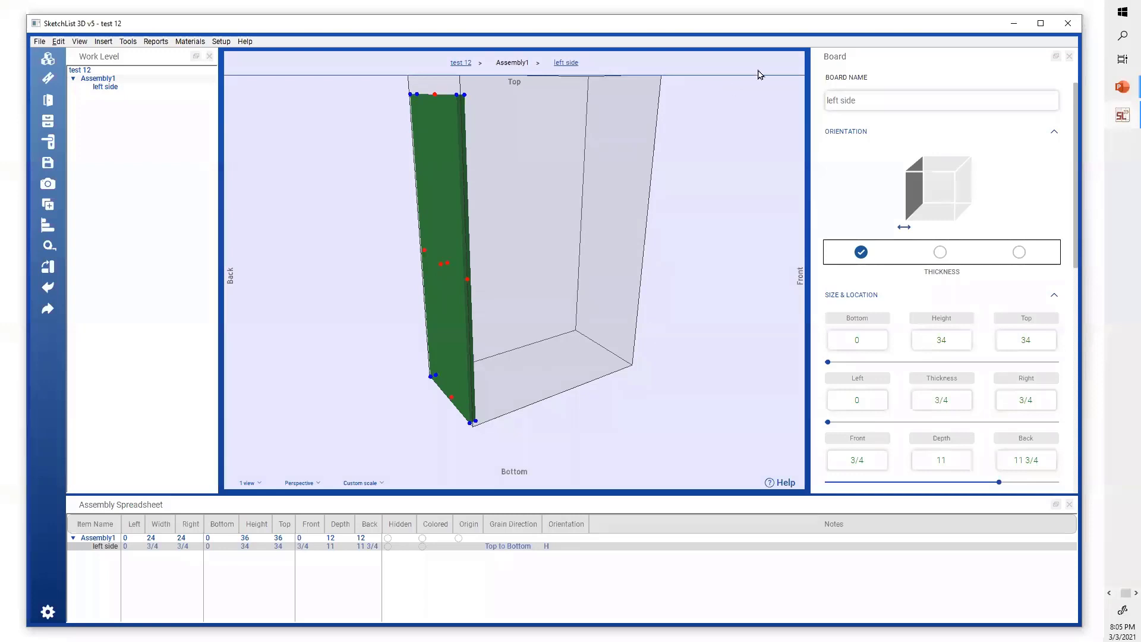
click(1025, 336)
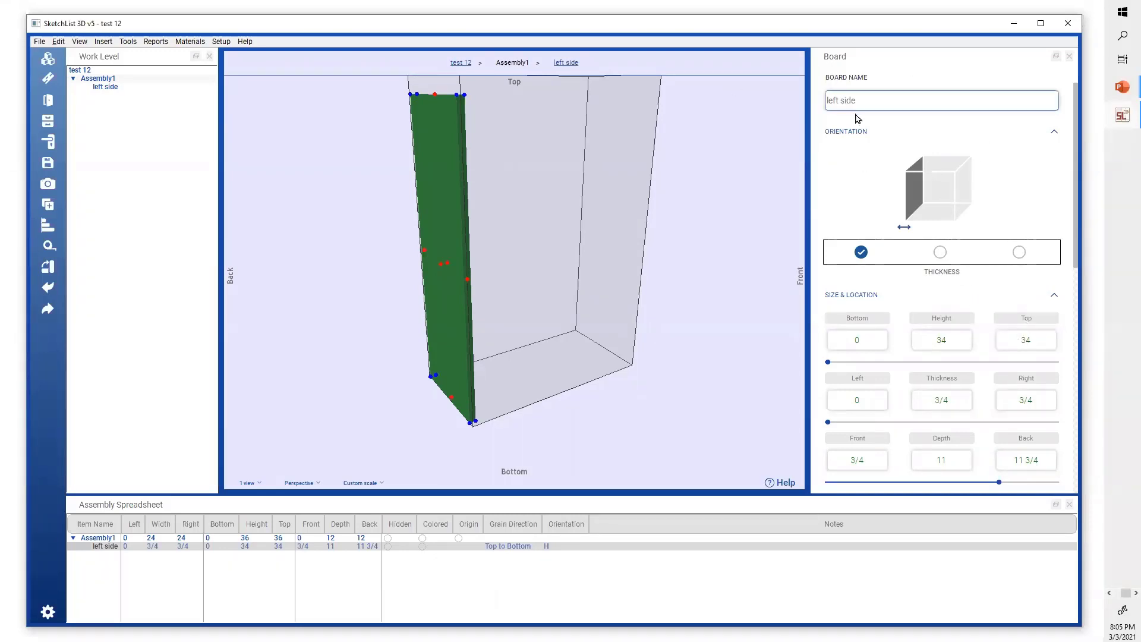
click(1054, 133)
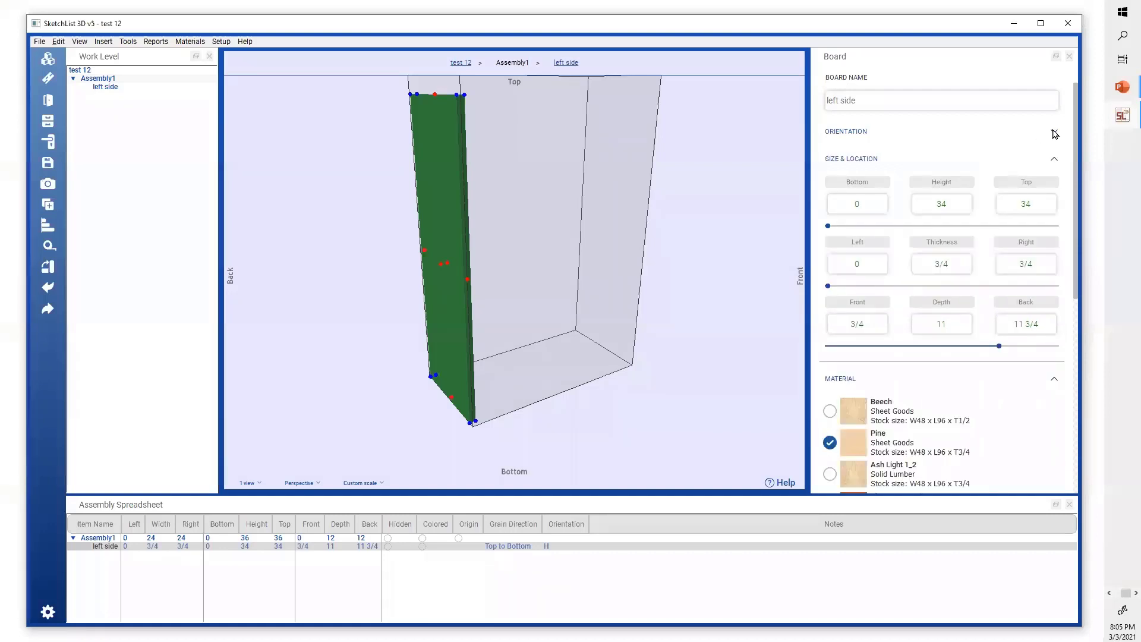
click(1053, 381)
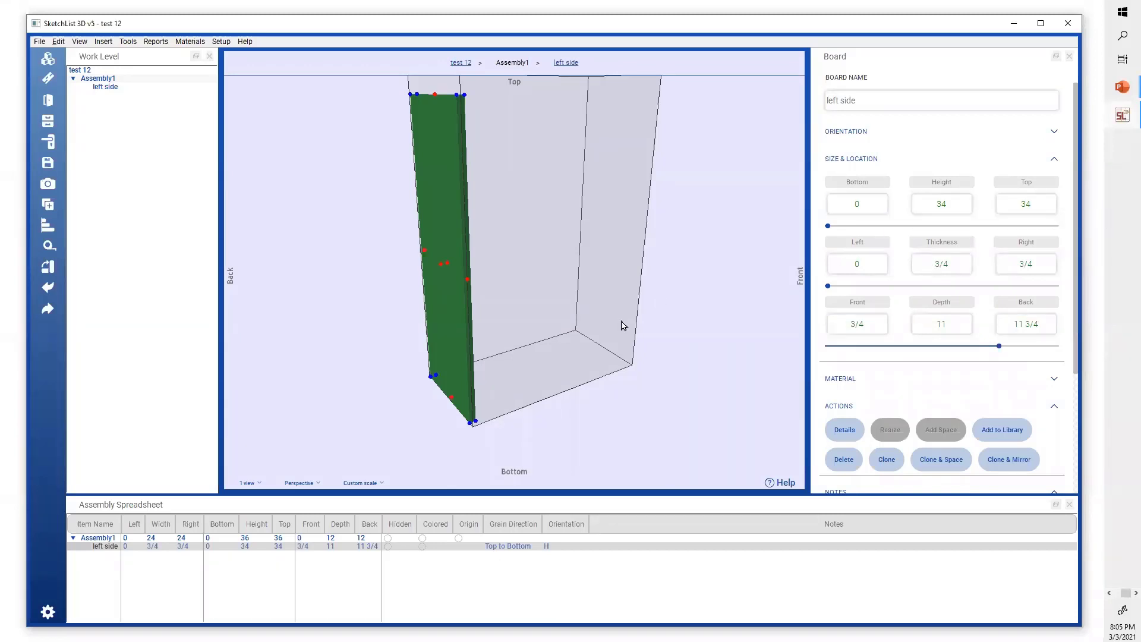
Set the left side board's left position to 2 and reselect the board in Assembly1
click(884, 264)
text(2)
click(1027, 243)
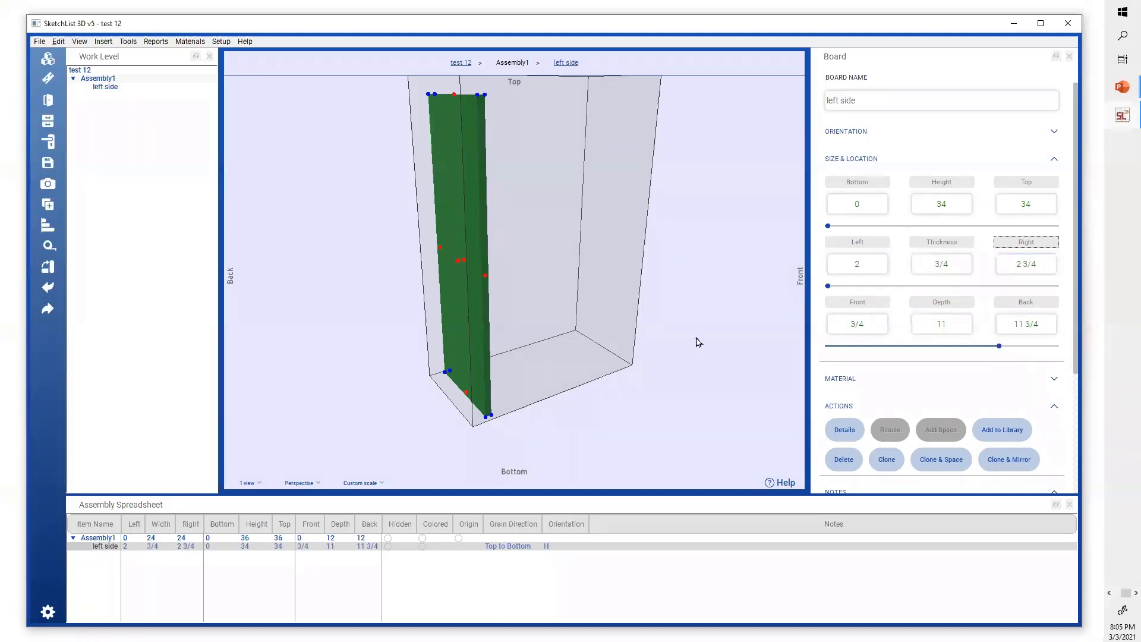
click(587, 368)
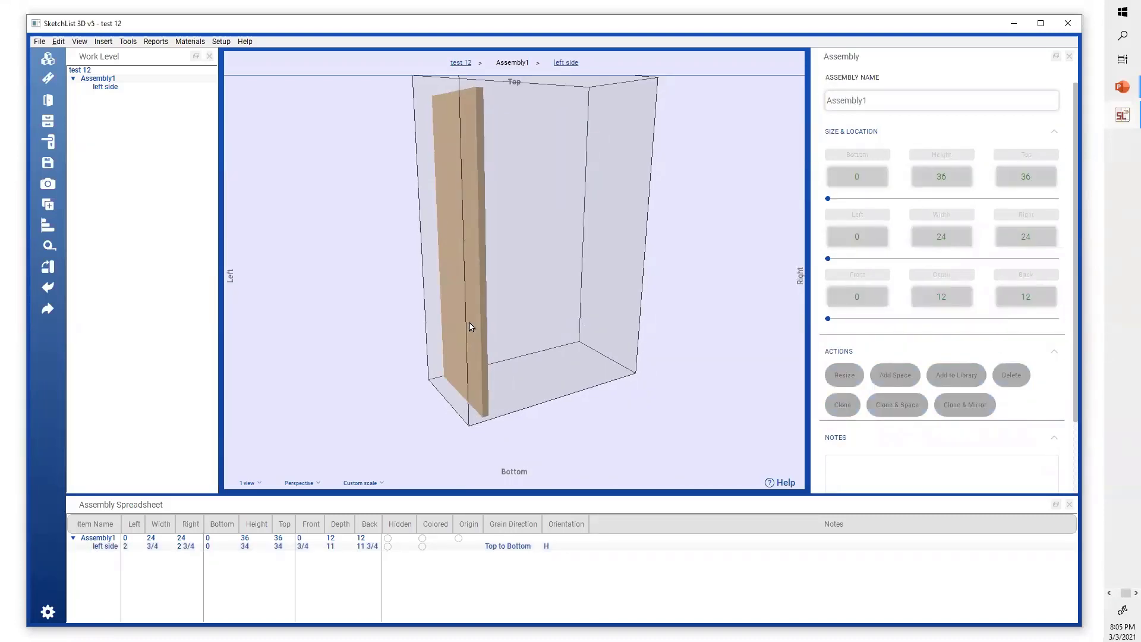
click(471, 327)
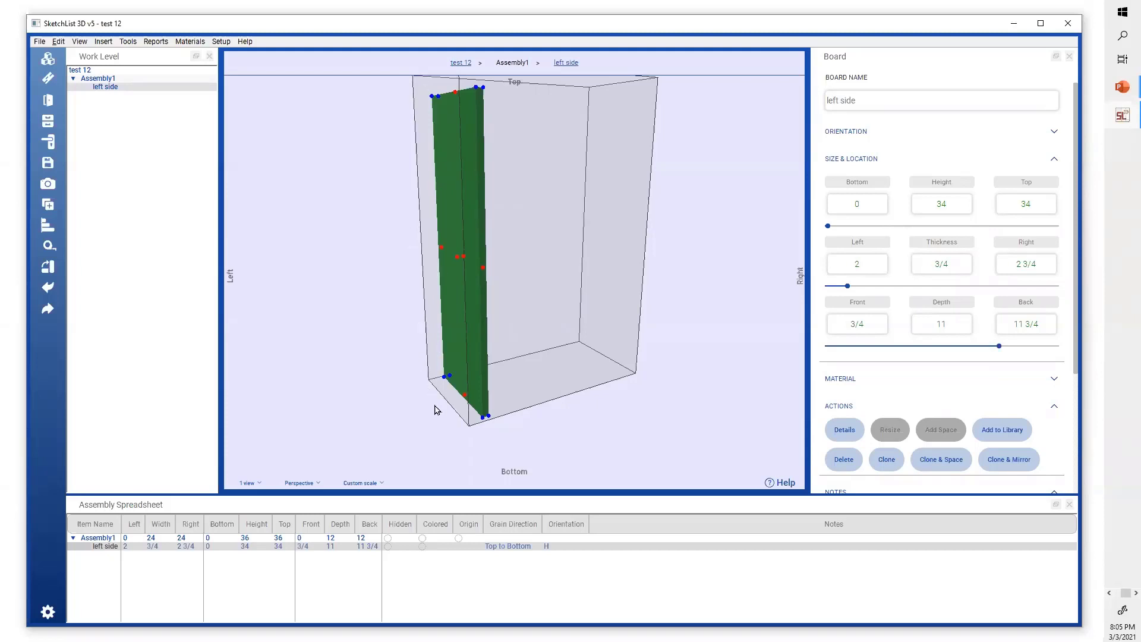
click(545, 323)
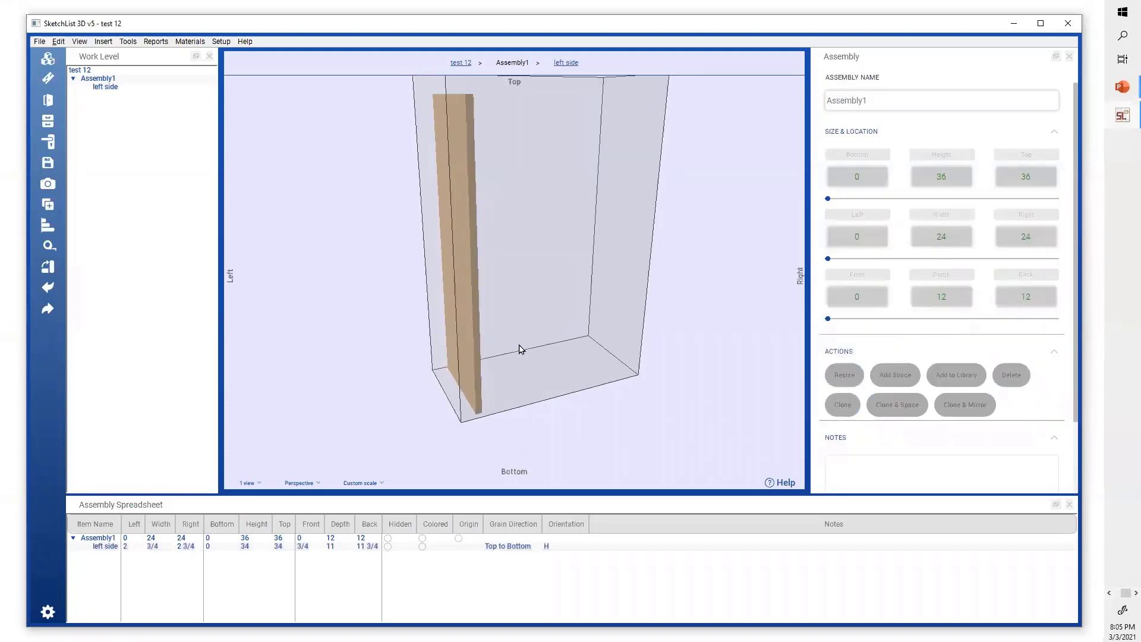
click(466, 324)
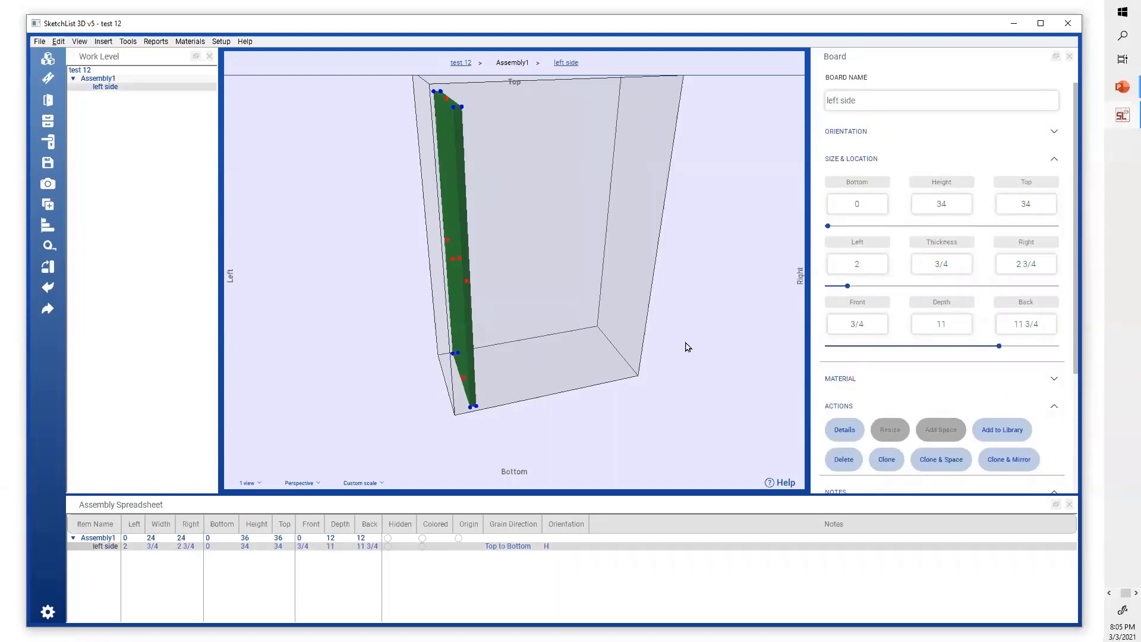
scroll(695, 334, down, 2)
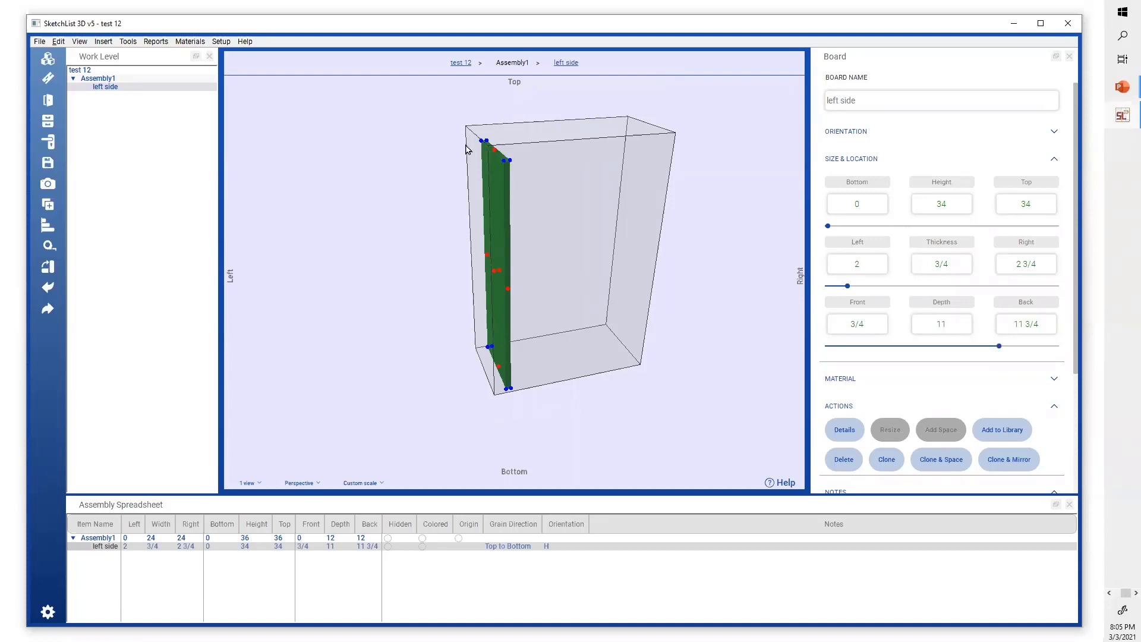
Start a new board named right side in Assembly1 with Pine sheet goods and its grain direction along the height
click(48, 79)
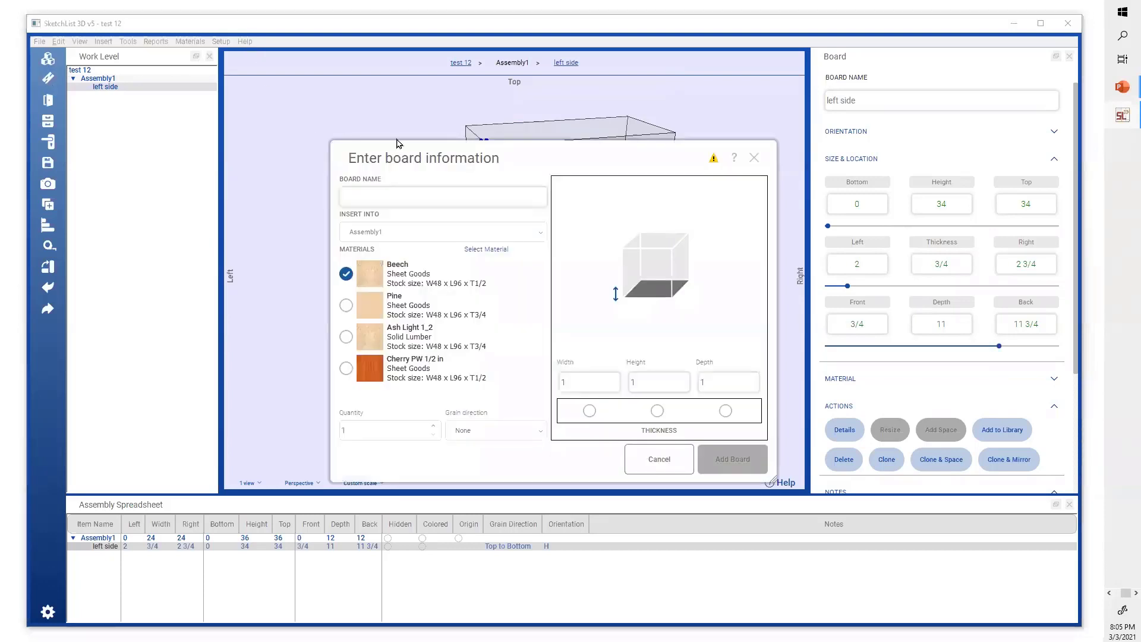
click(725, 229)
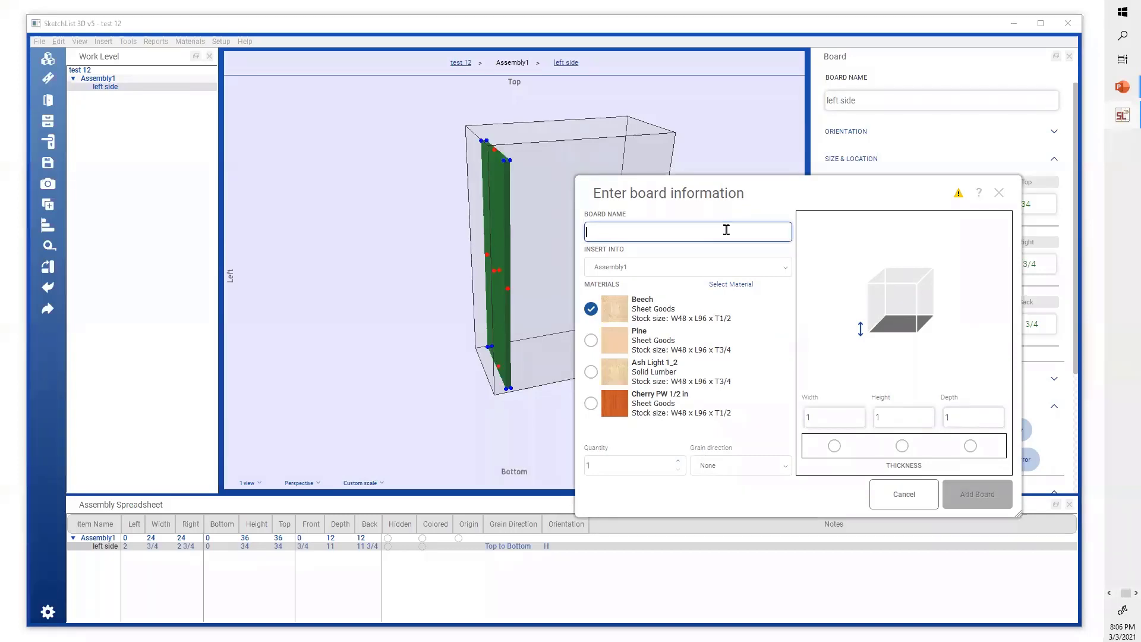
text(right side)
click(591, 341)
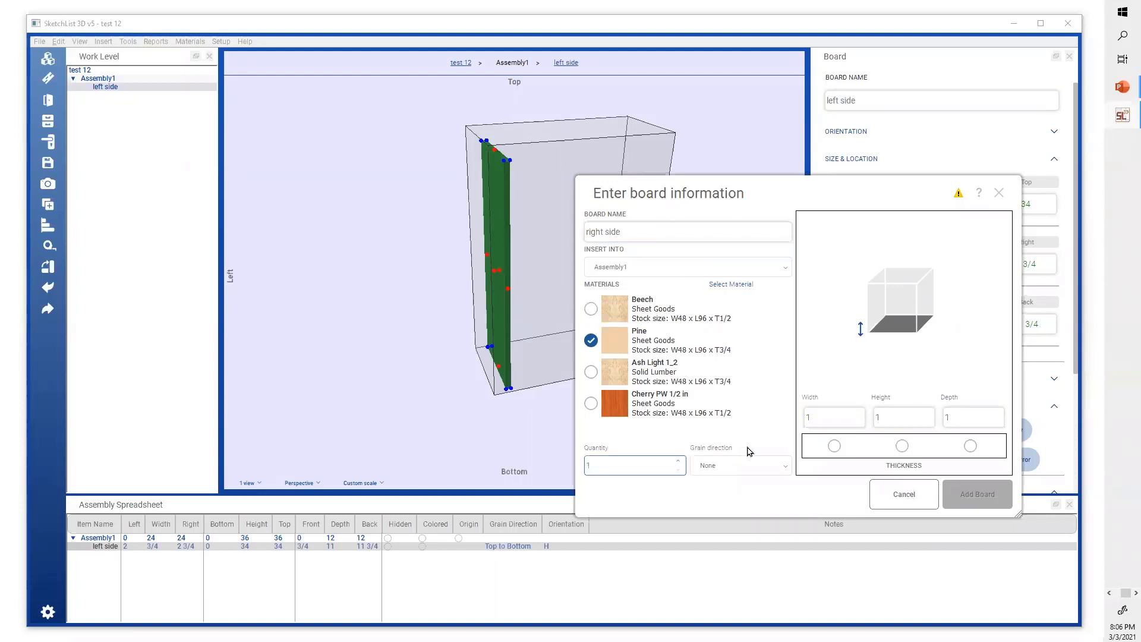
click(755, 466)
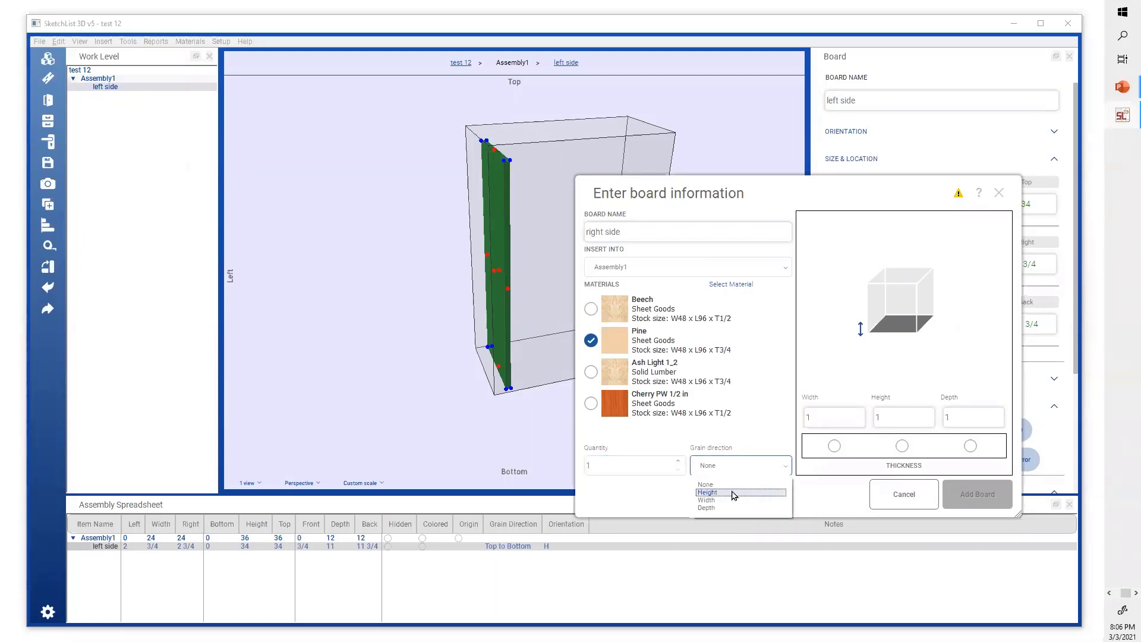
click(735, 492)
Orient the right side board's thickness along the width, set height 34 and depth 11, and add it to the assembly
click(830, 411)
key(BackSpace)
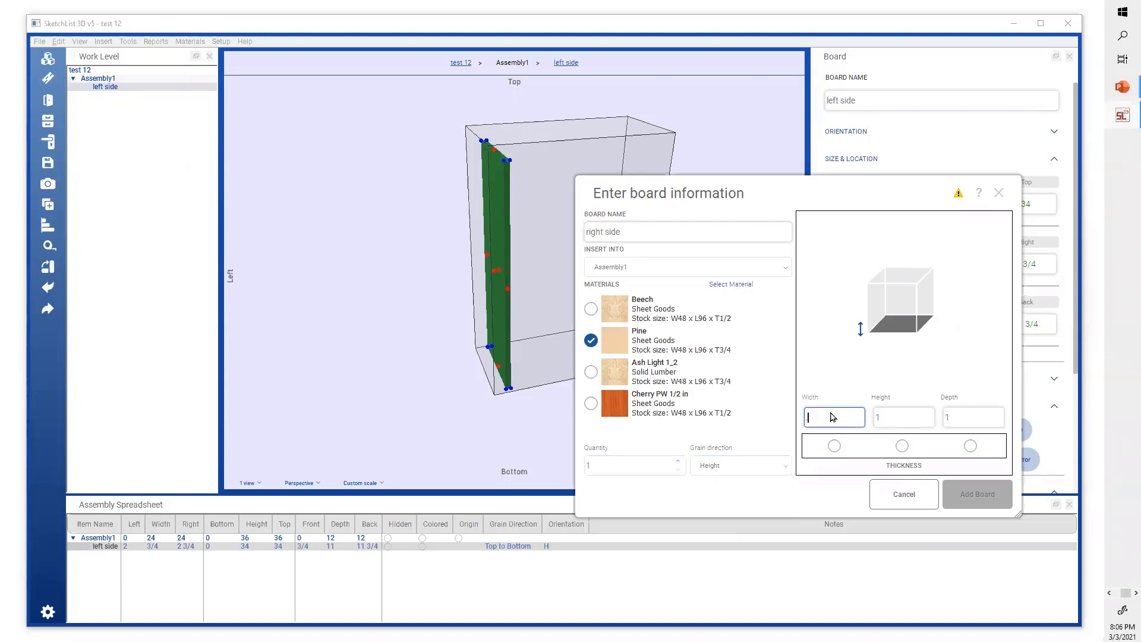
click(835, 446)
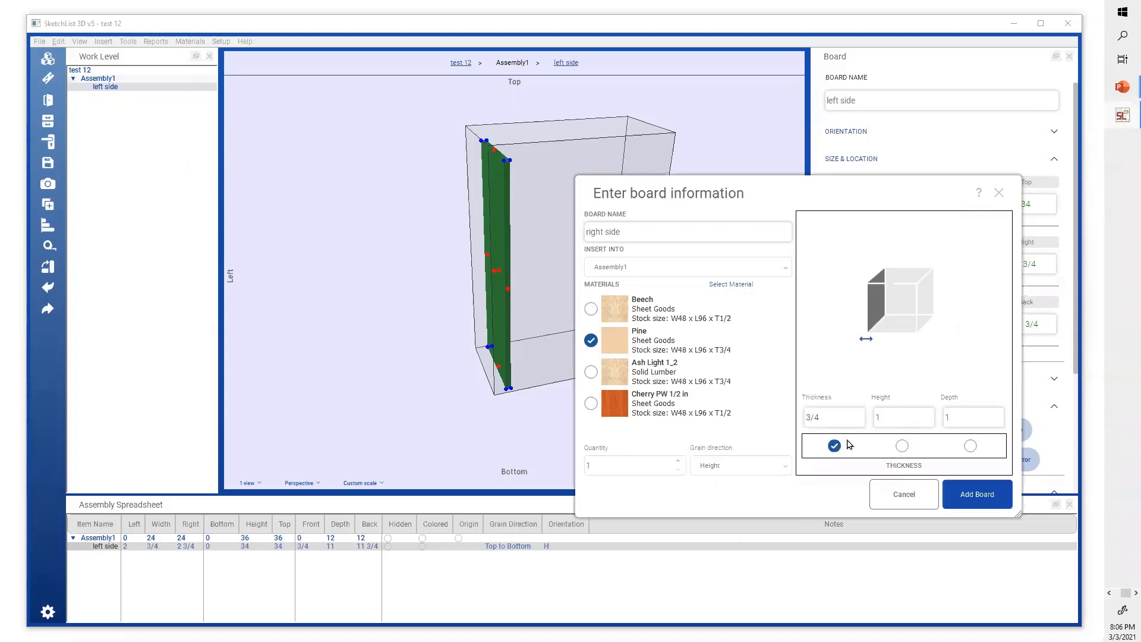
click(894, 416)
text(34)
click(982, 416)
text(22)
text(11)
click(971, 496)
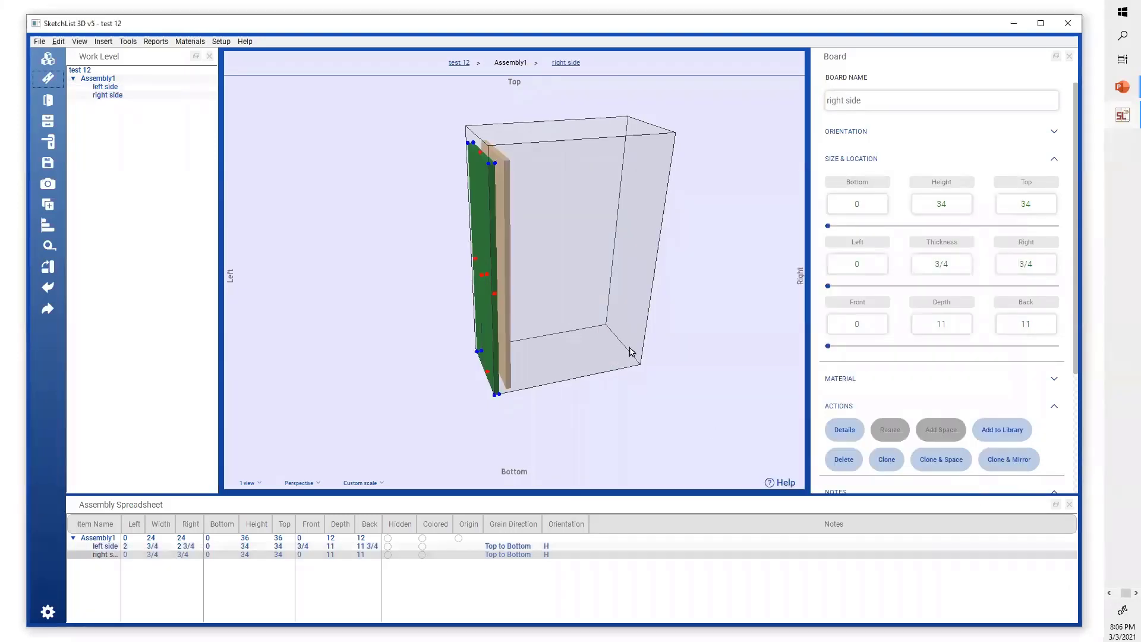
Set the left position of the right side board's lower front right corner point to 21 1/4
click(630, 352)
drag(579, 309, 409, 306)
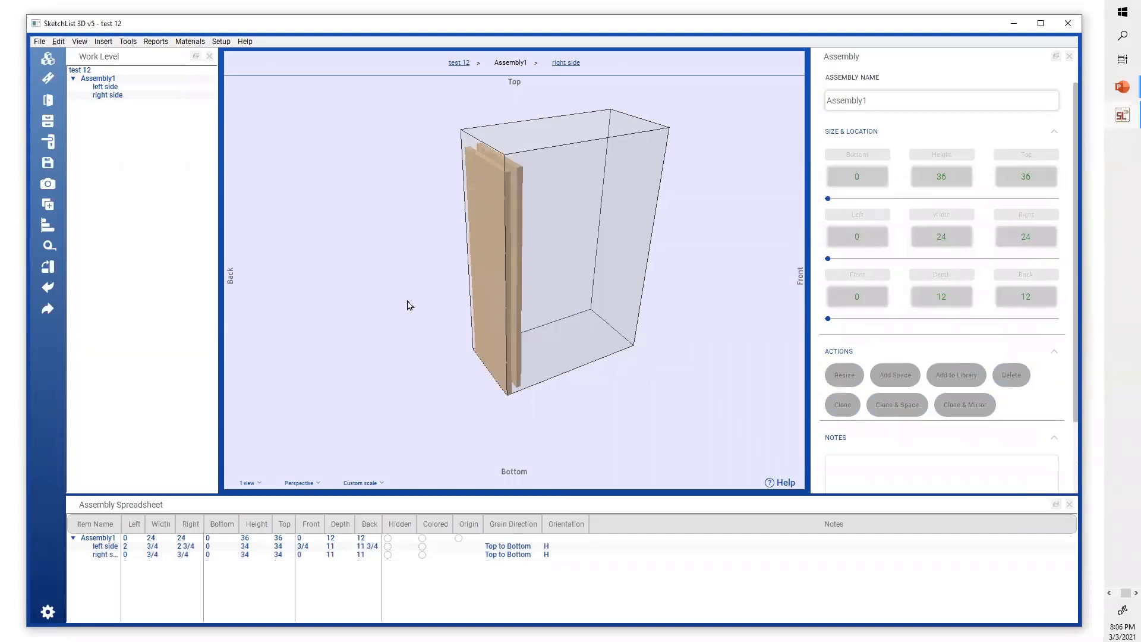
click(491, 313)
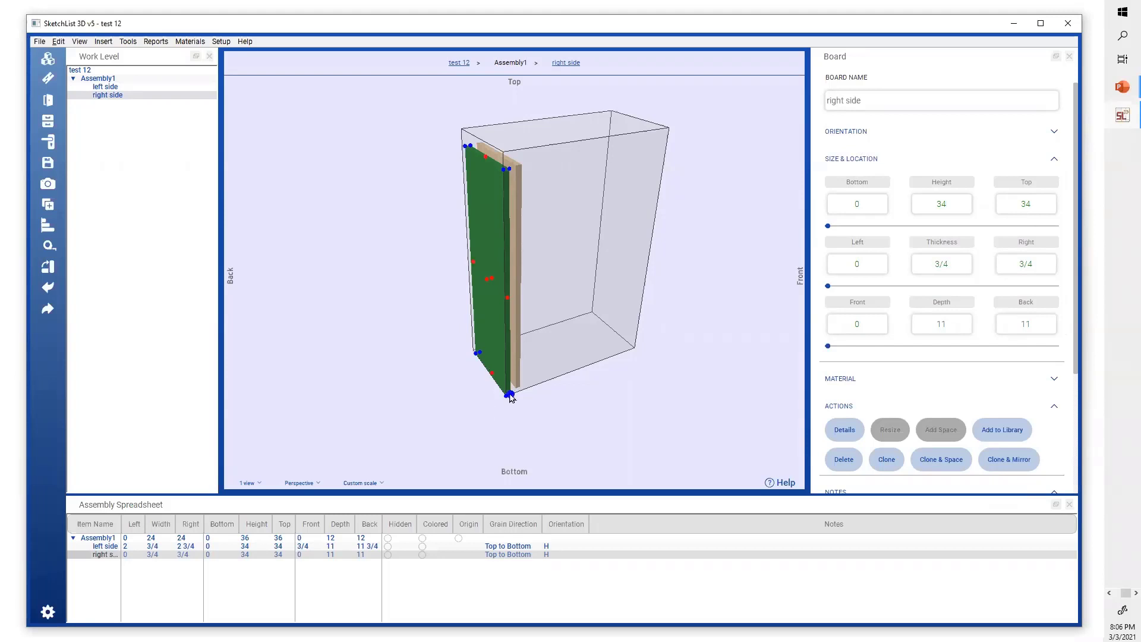
drag(501, 393, 499, 393)
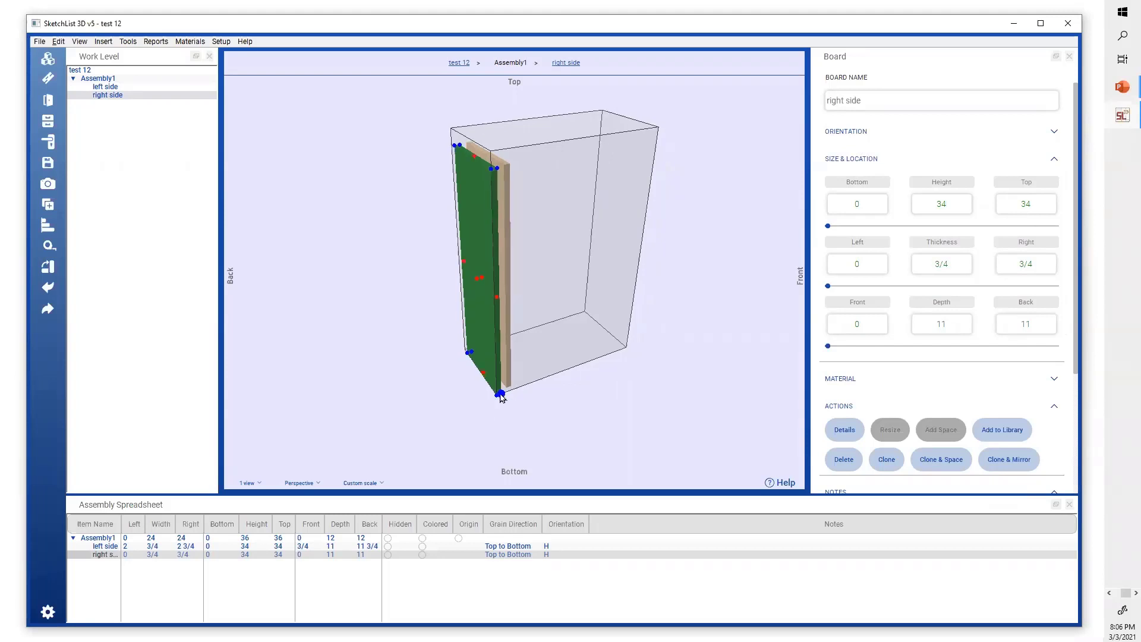
double_click(500, 395)
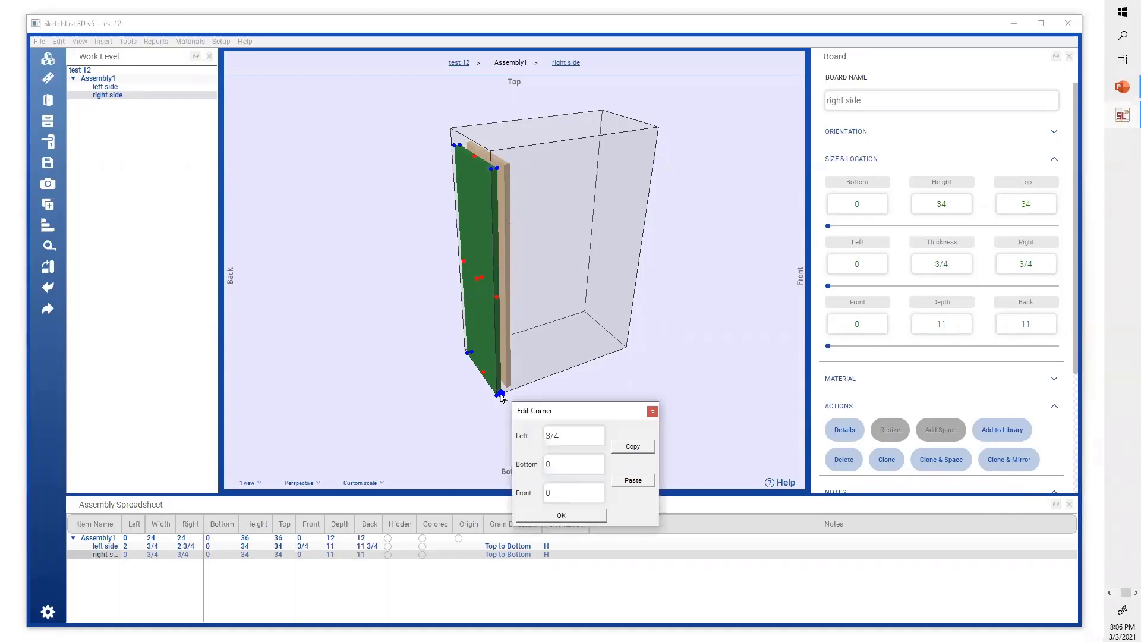
double_click(585, 438)
text(21 1/4)
click(559, 516)
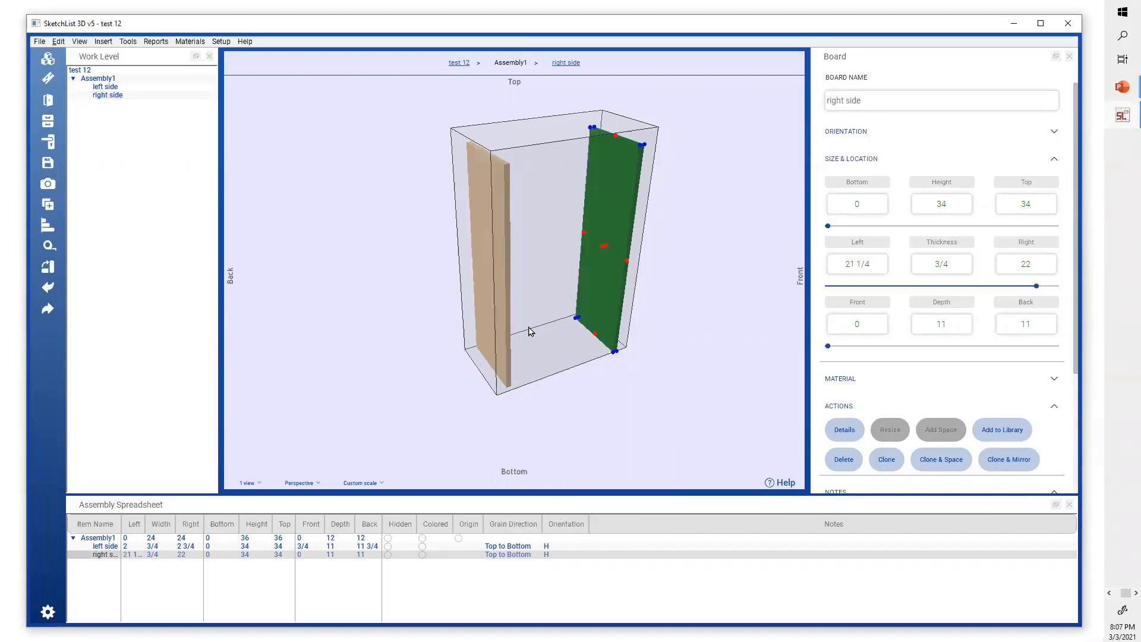
Examine the right side board's placement relative to the left side board and the assembly outline from several angles
click(467, 303)
click(619, 344)
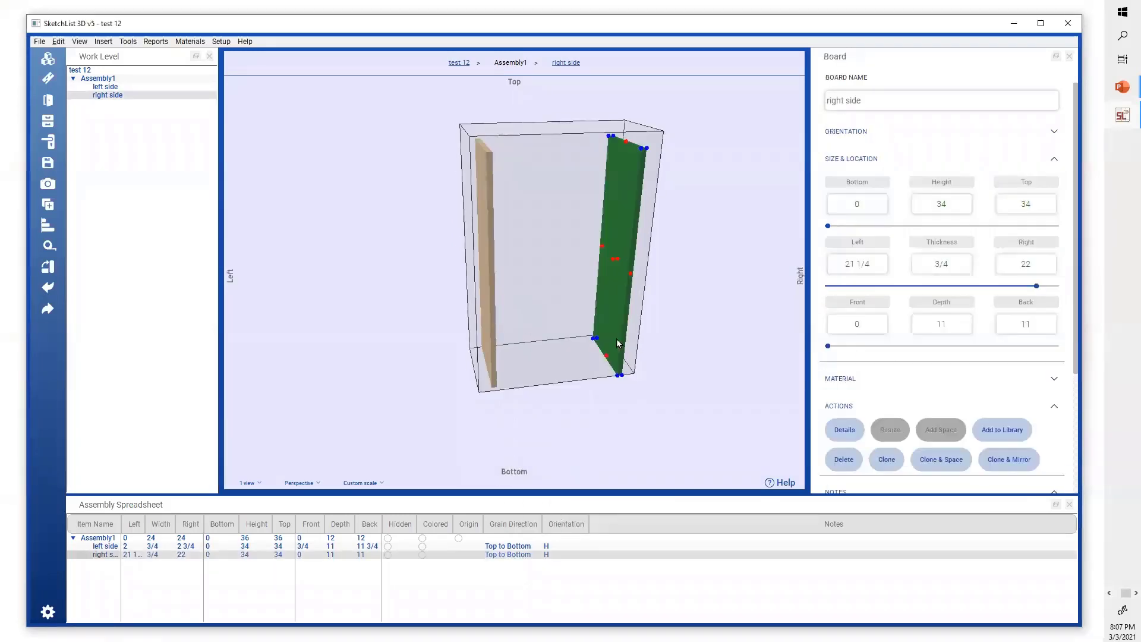
click(548, 357)
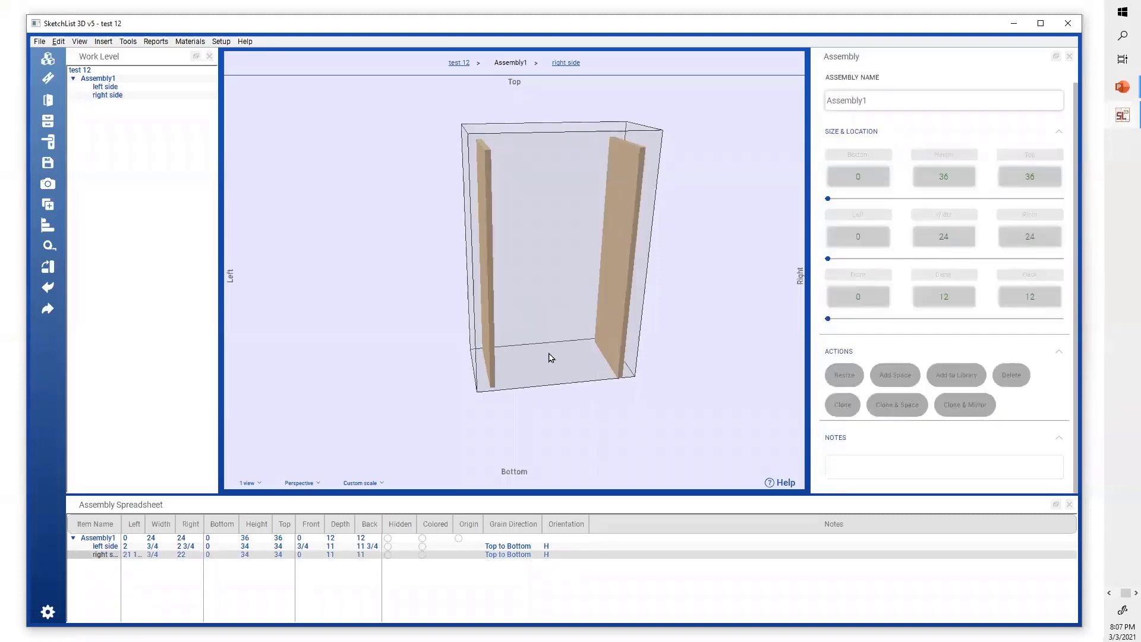
click(617, 362)
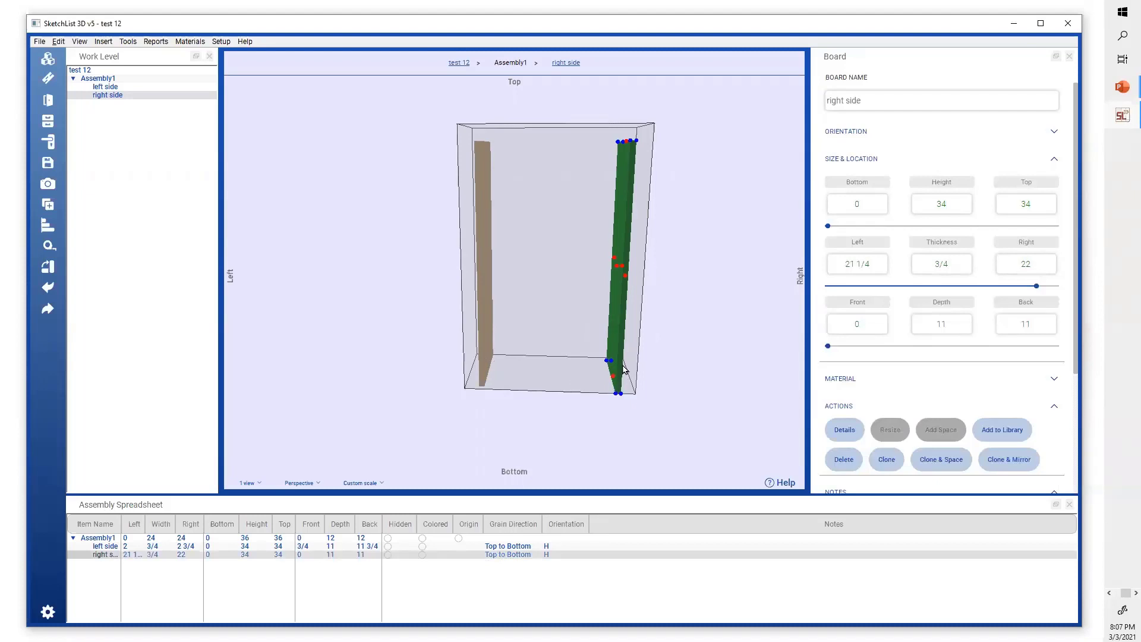
click(577, 375)
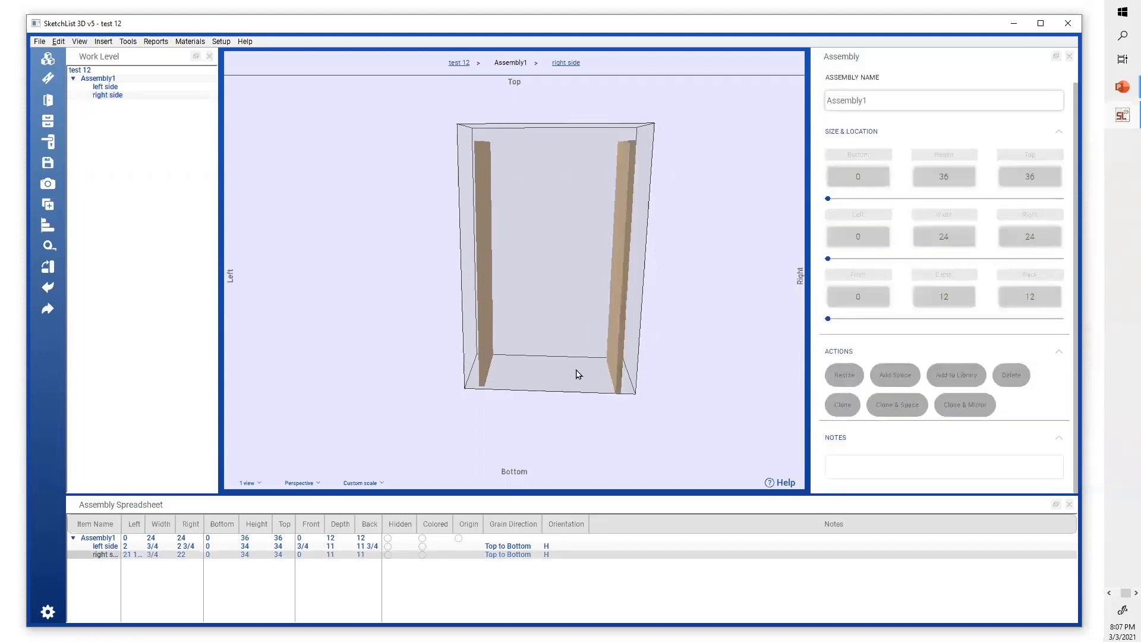
drag(576, 375, 591, 354)
click(597, 334)
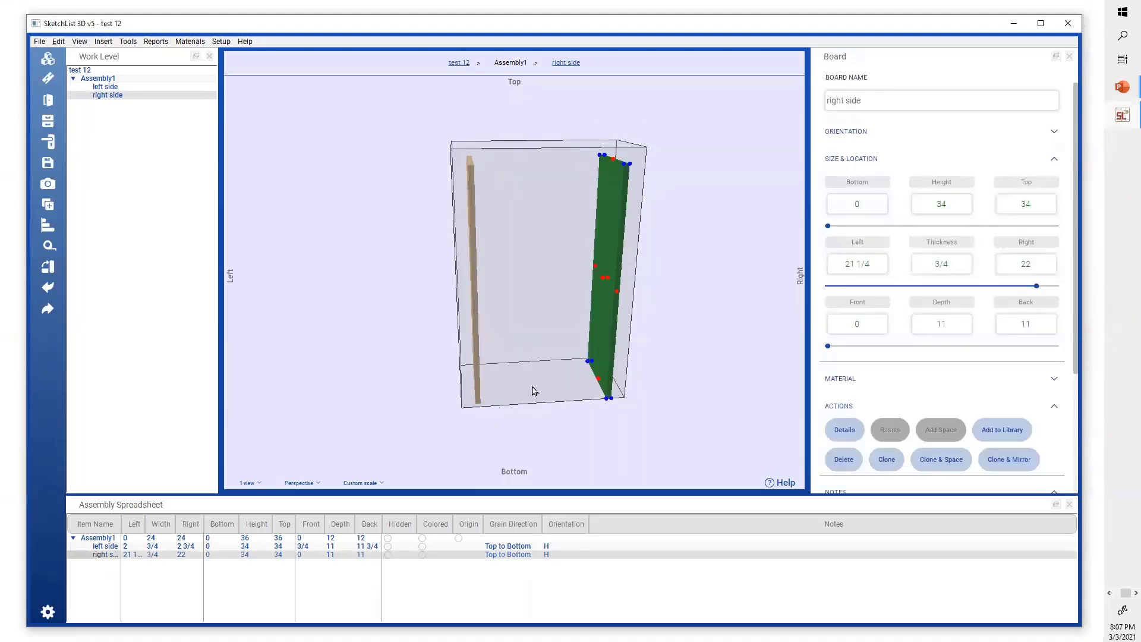
click(461, 407)
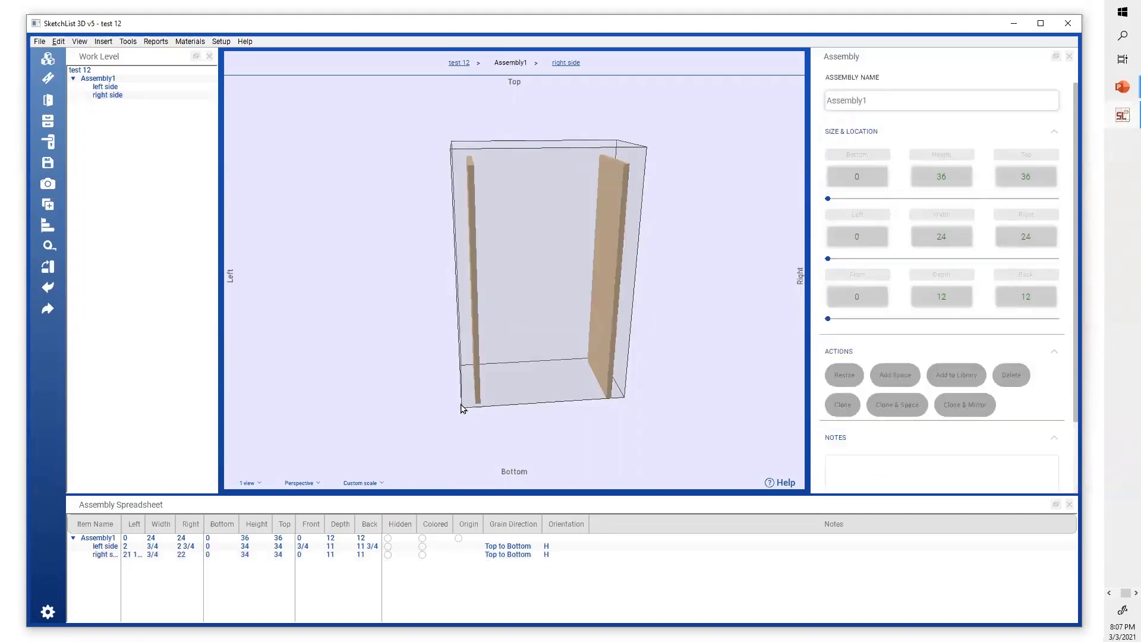
click(595, 328)
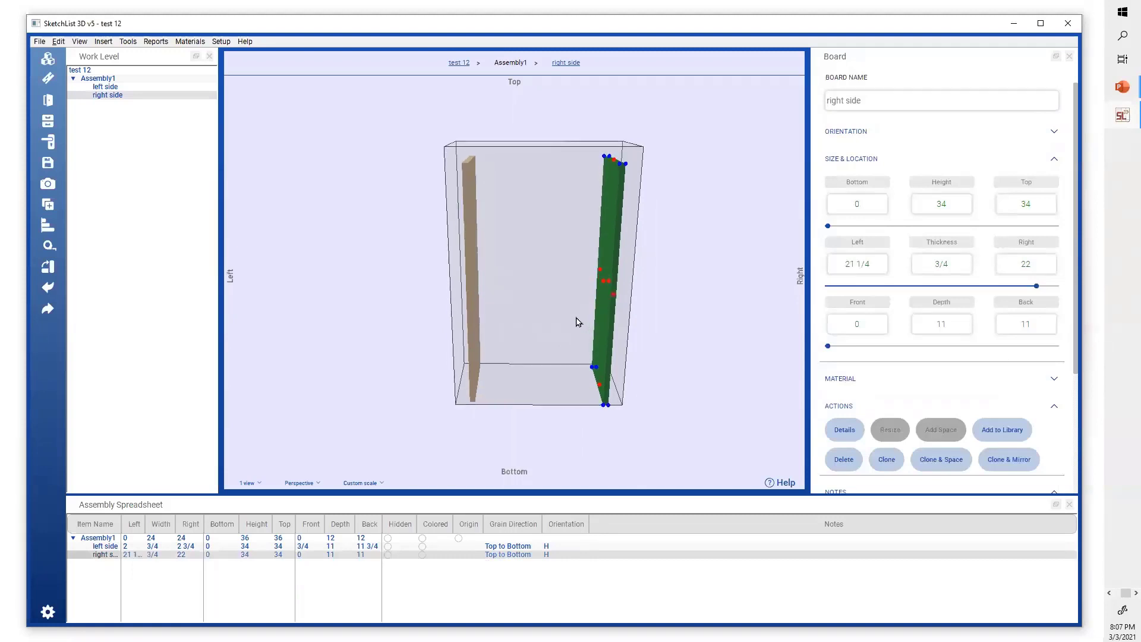
middle_drag(576, 318, 587, 320)
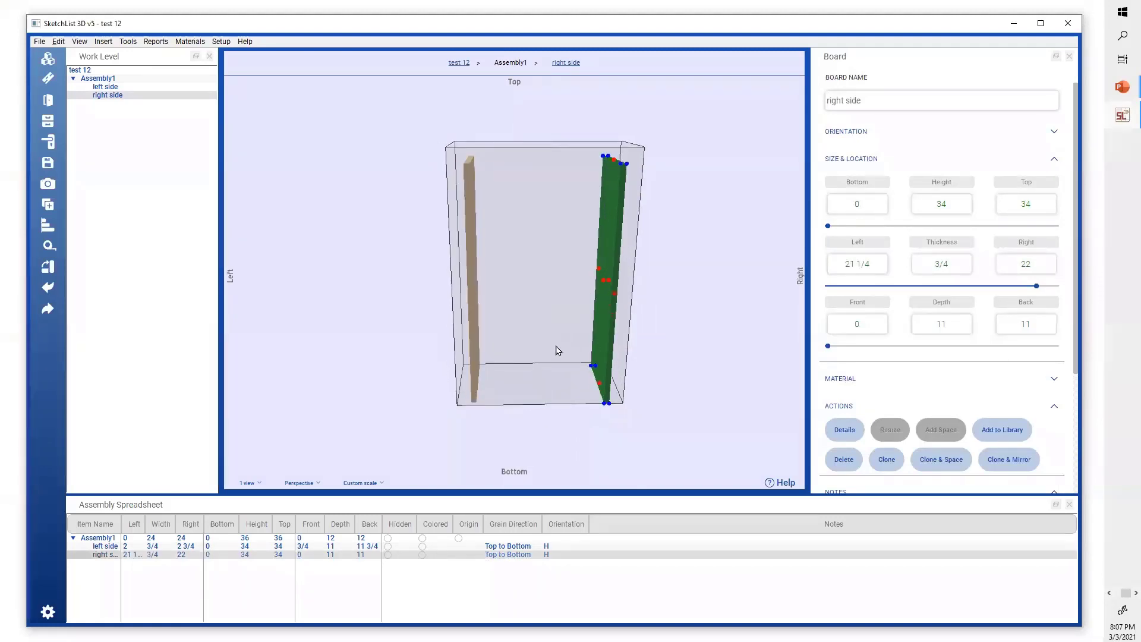
drag(558, 351, 517, 357)
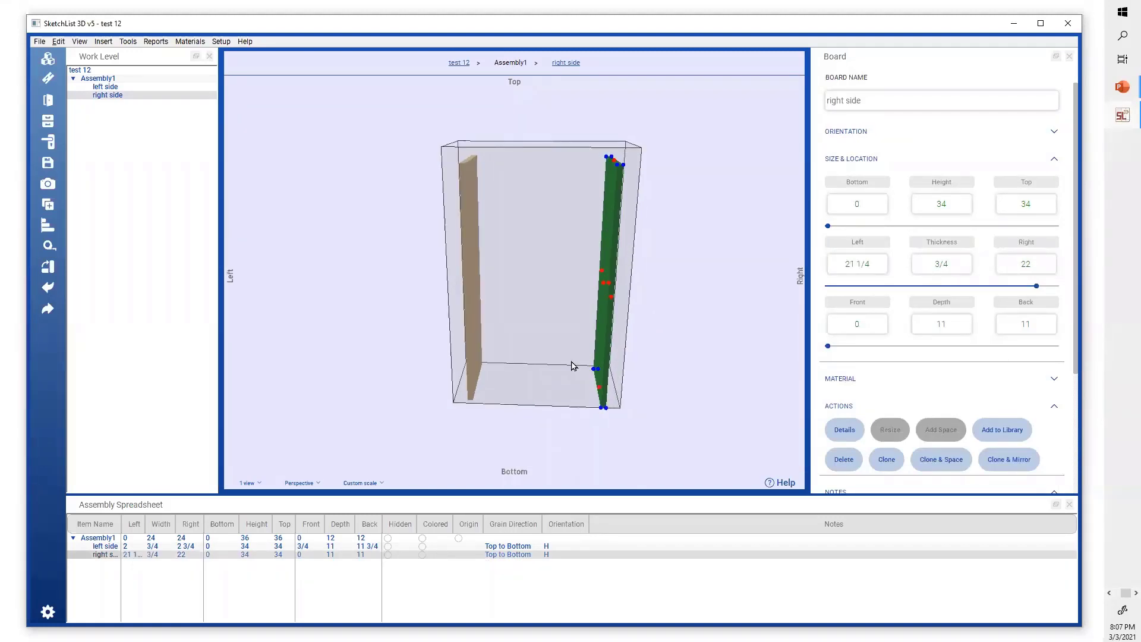
click(564, 400)
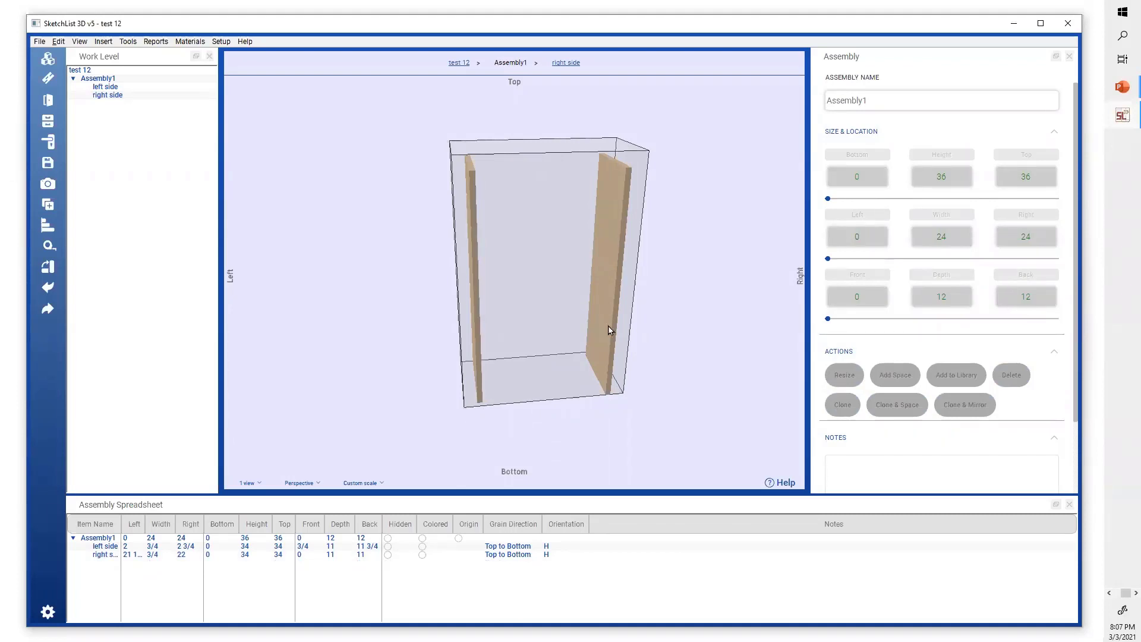
click(624, 309)
drag(630, 334, 628, 353)
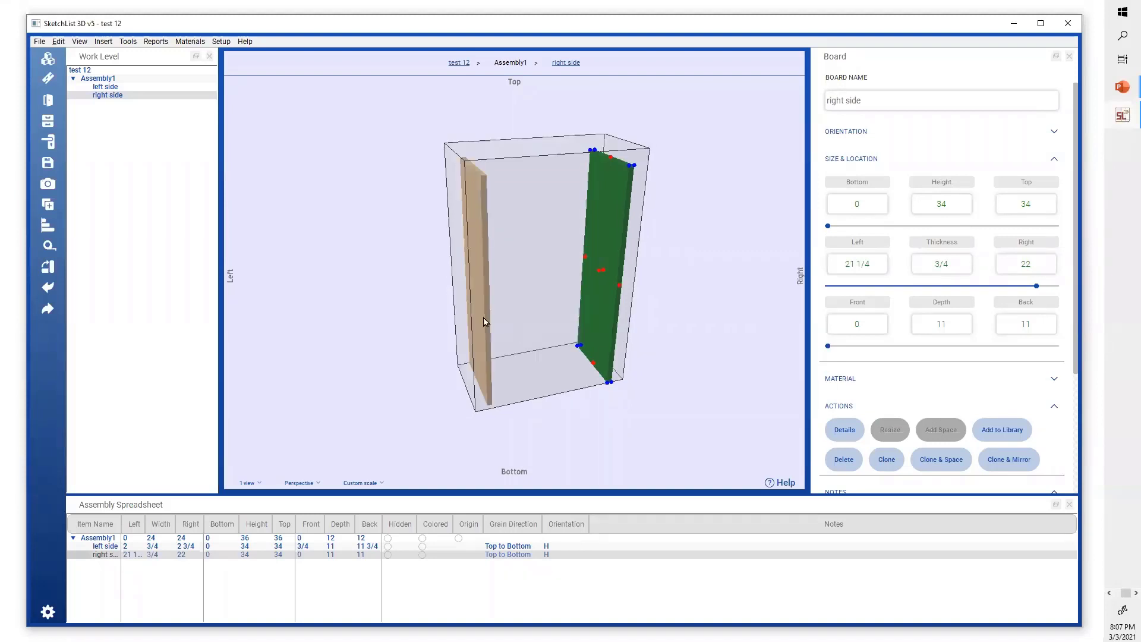
Undock the assembly spreadsheet over the model and widen its Item Name column to fit the full board names
click(300, 546)
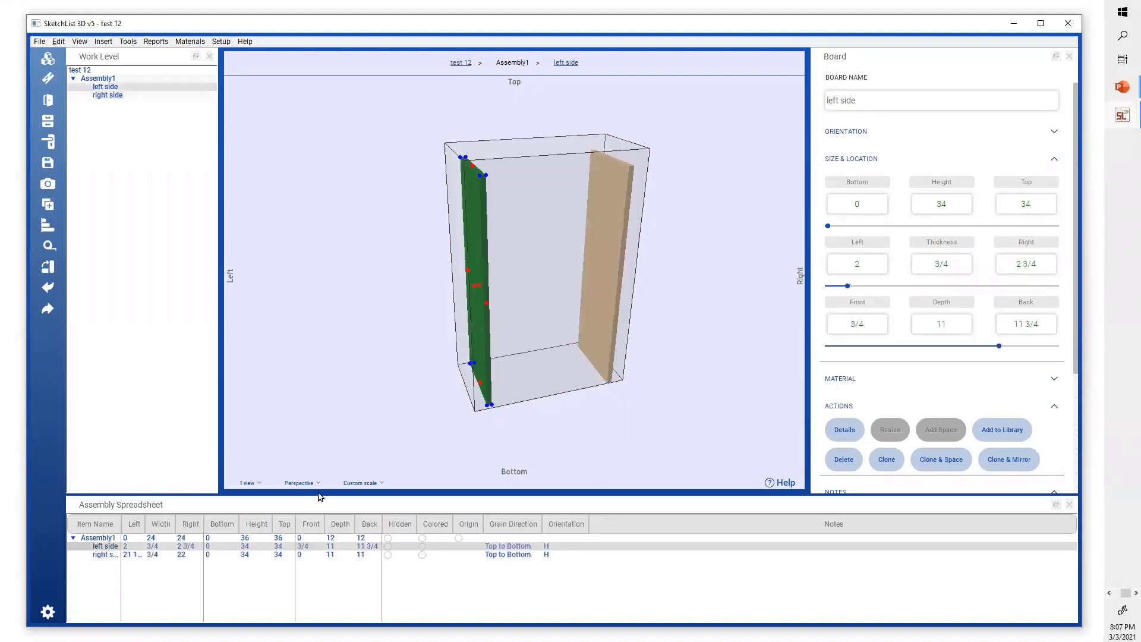
drag(502, 220, 527, 115)
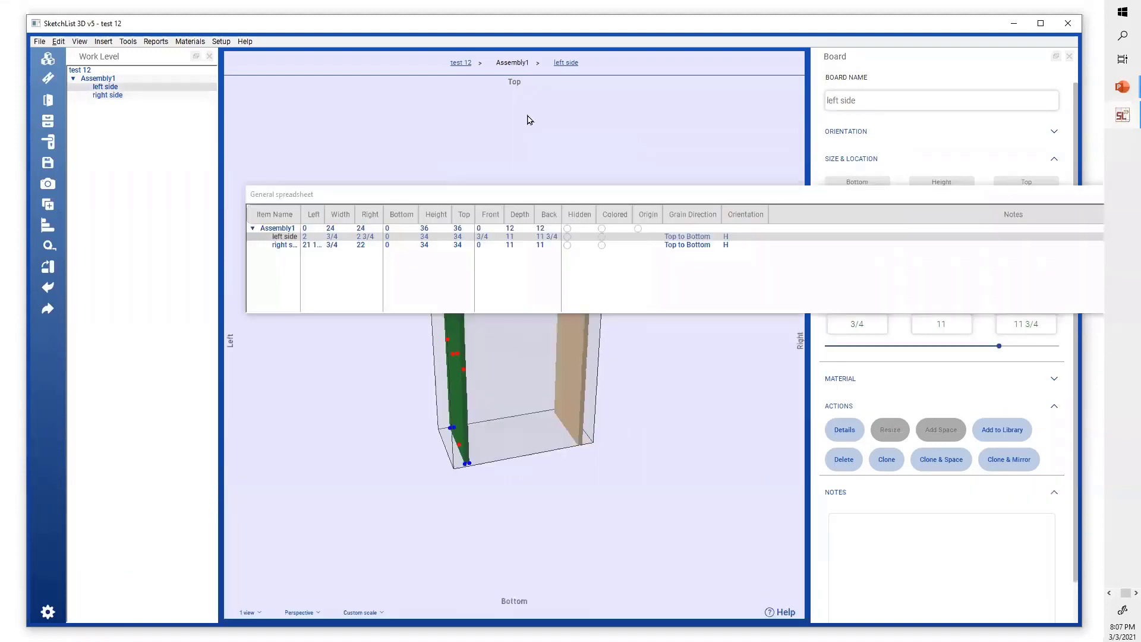
drag(327, 121, 391, 119)
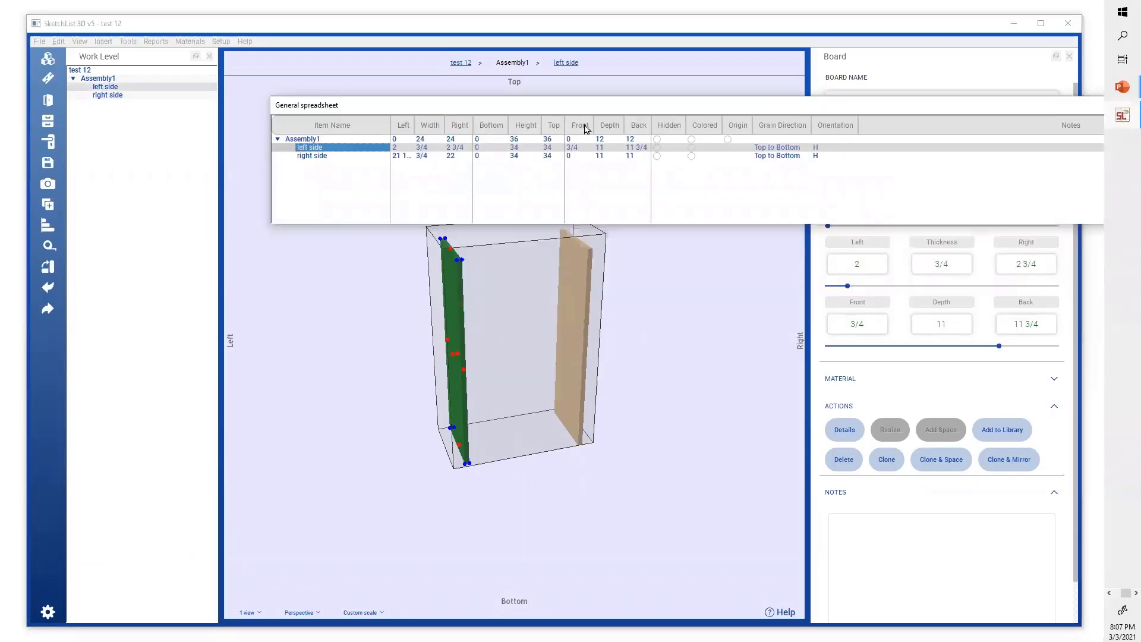
Set the right side board's front position to .75 in the spreadsheet
click(581, 157)
key(BackSpace)
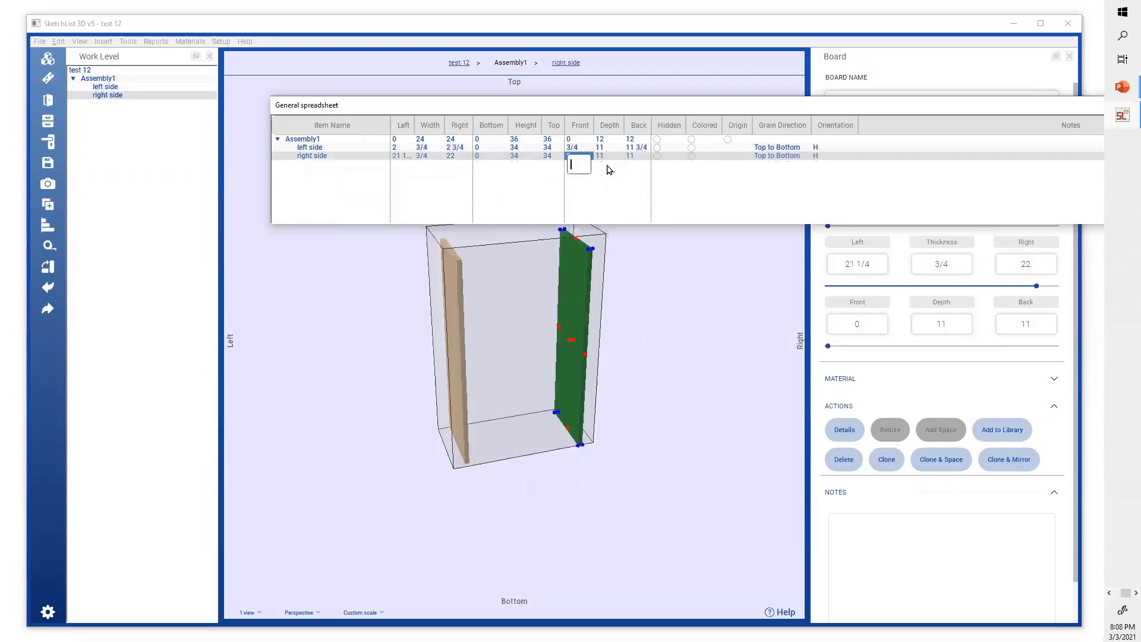
text(.75)
click(598, 197)
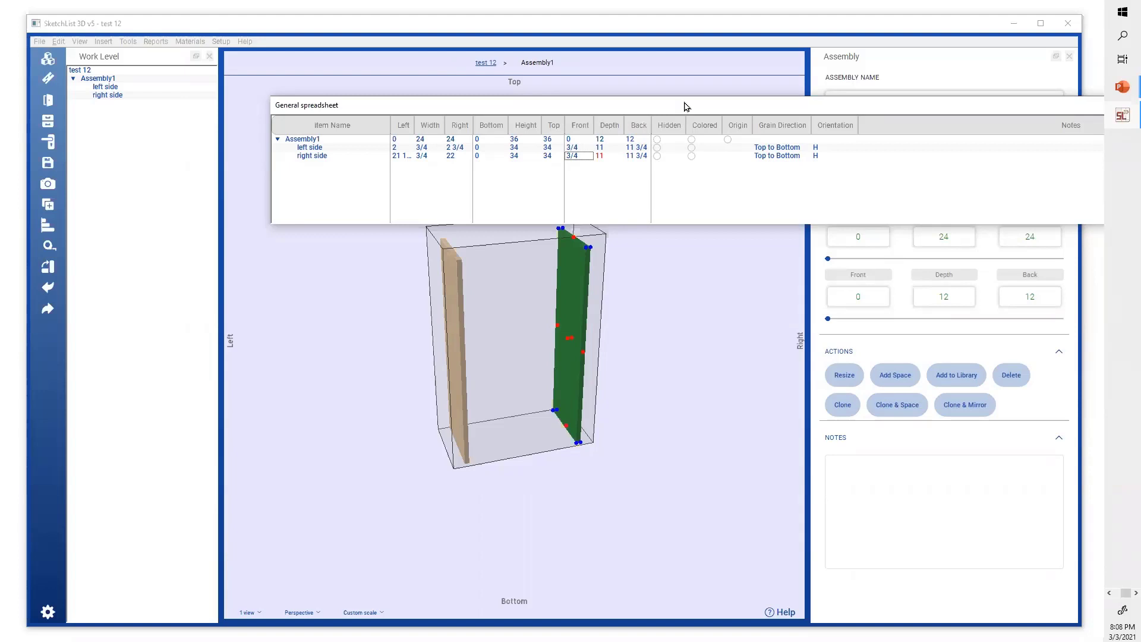
Move the floating spreadsheet below the model so that both side boards are unobstructed
drag(689, 106, 689, 107)
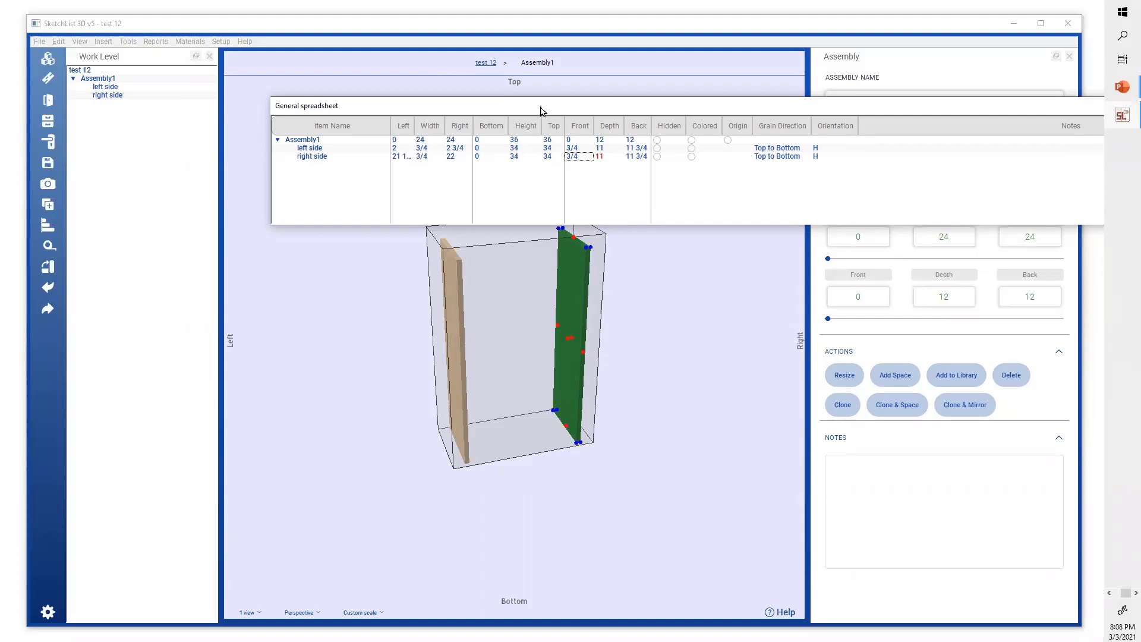
drag(540, 110, 358, 517)
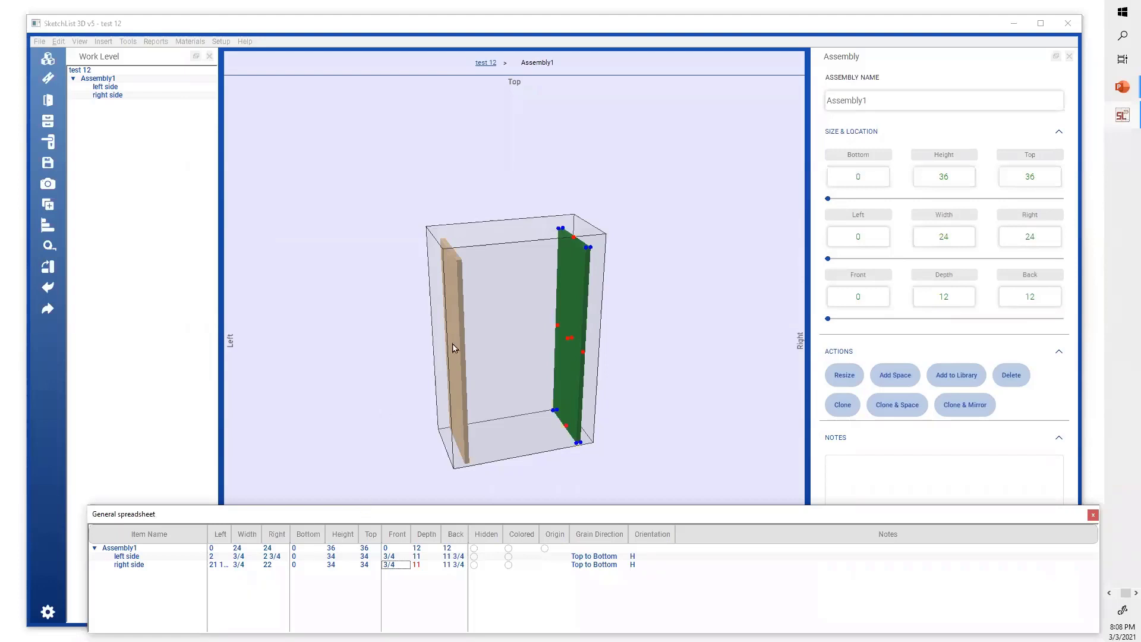
middle_drag(542, 347, 536, 322)
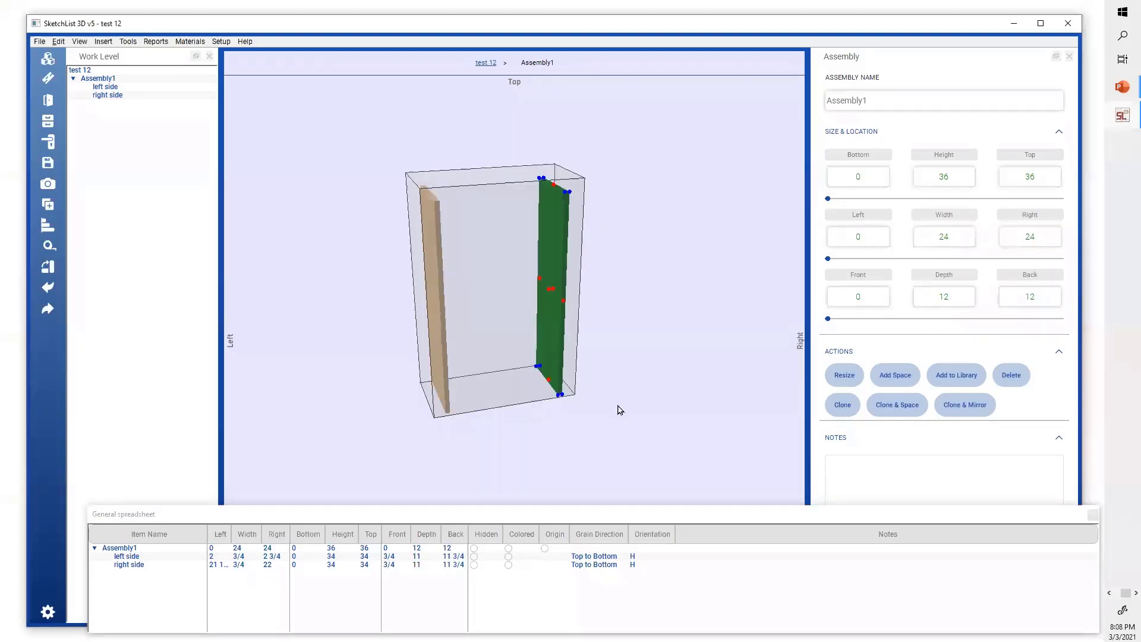
Check the right side board's placement in the model and widen the spreadsheet's Left column to fit its full values
click(502, 395)
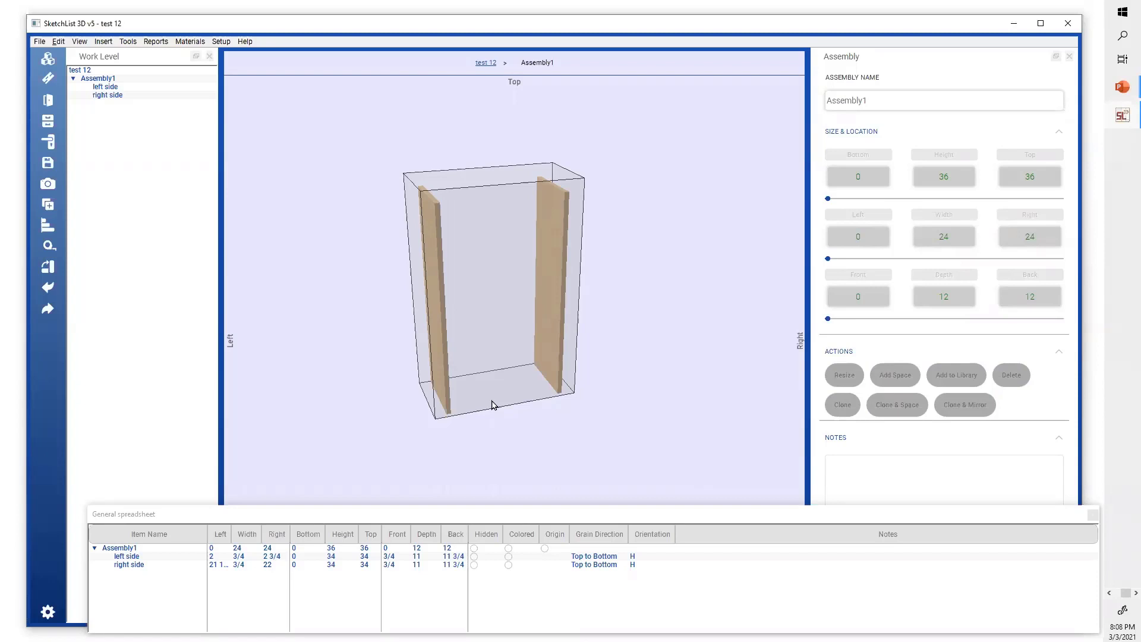
click(555, 313)
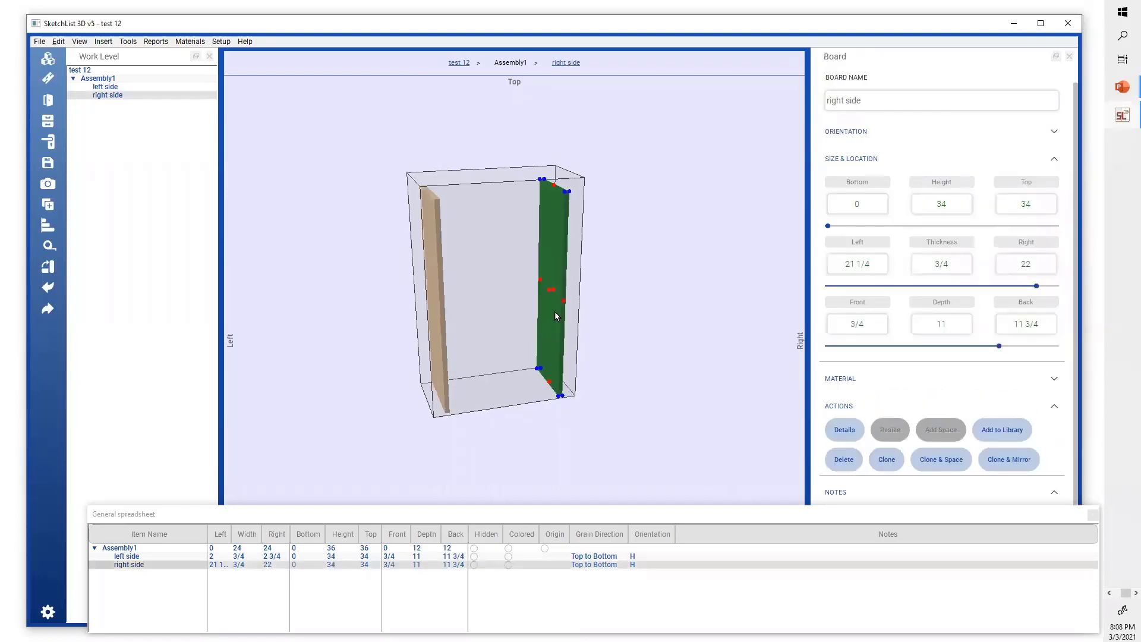
right_drag(555, 311, 569, 335)
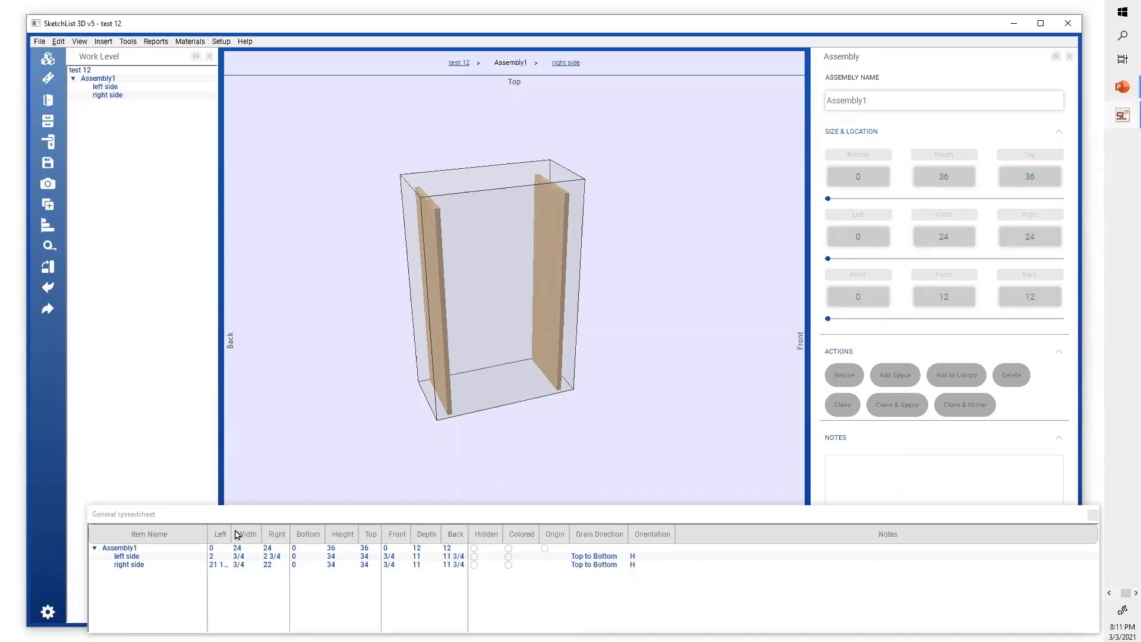
drag(229, 527, 242, 527)
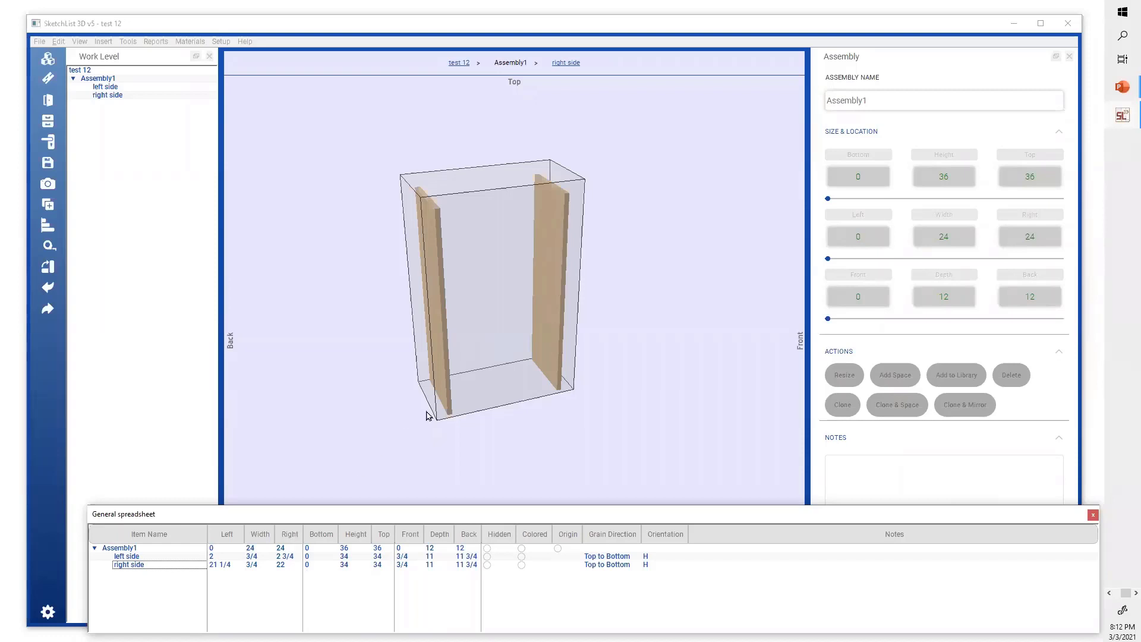
Examine the placement of the left side and right side boards inside the assembly
mouse_move(453, 411)
mouse_down()
mouse_move(468, 385)
mouse_move(471, 404)
mouse_up()
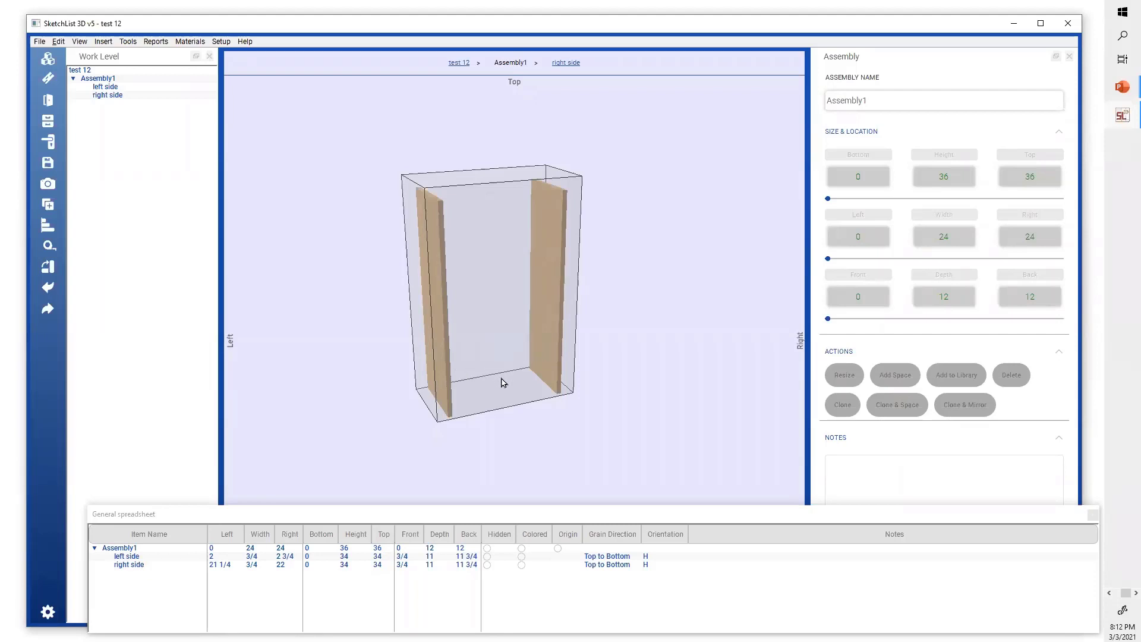
drag(504, 388, 494, 382)
click(437, 333)
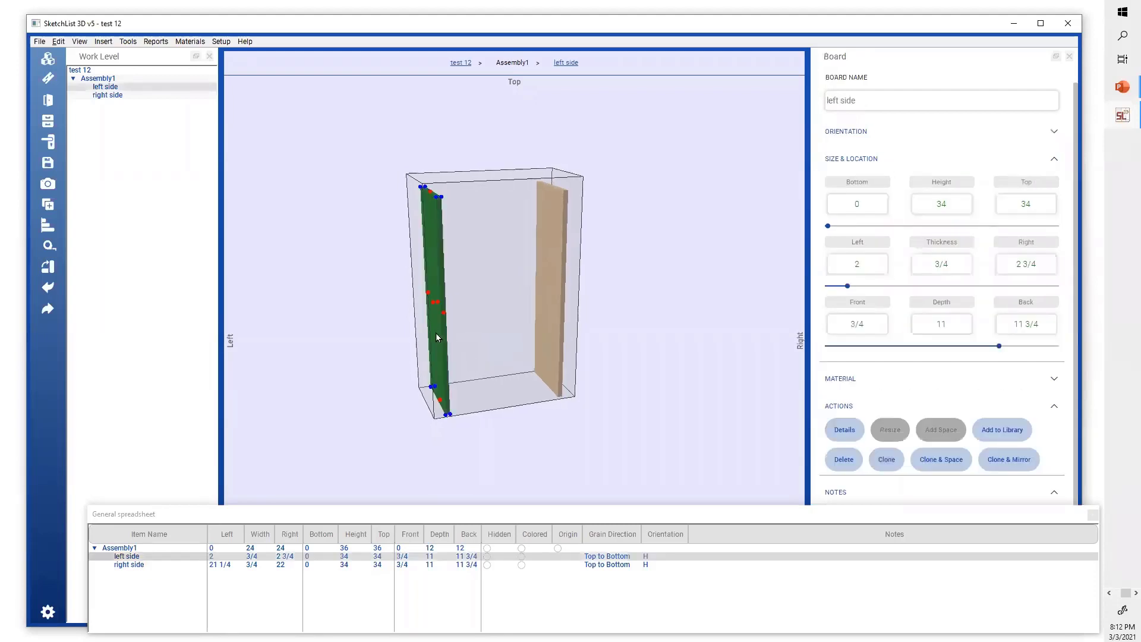
click(509, 403)
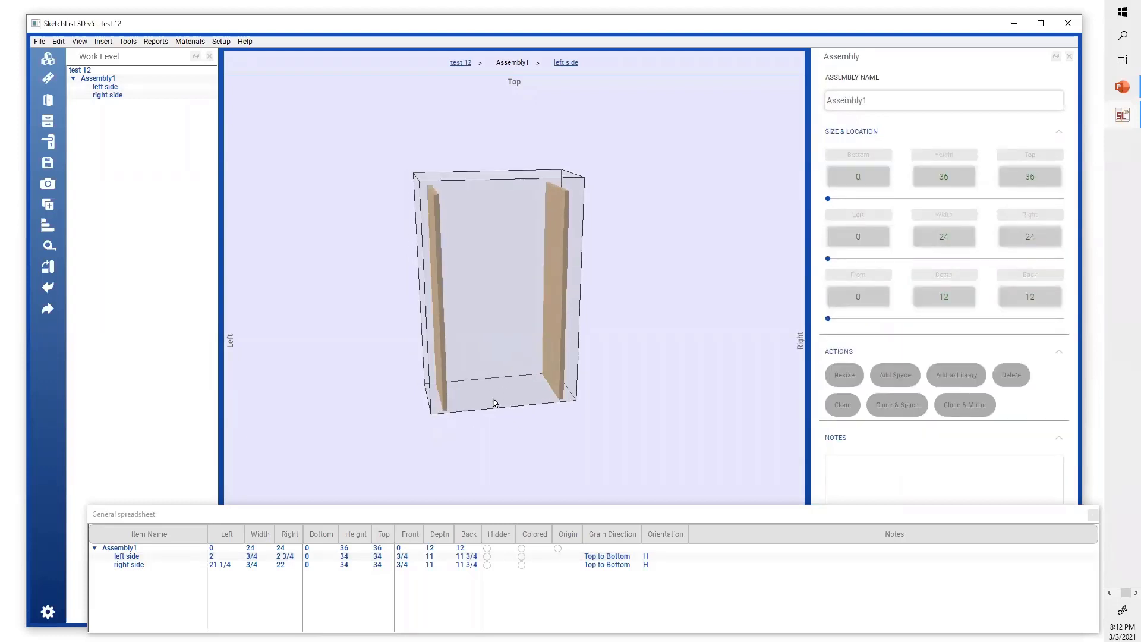
click(441, 345)
click(559, 326)
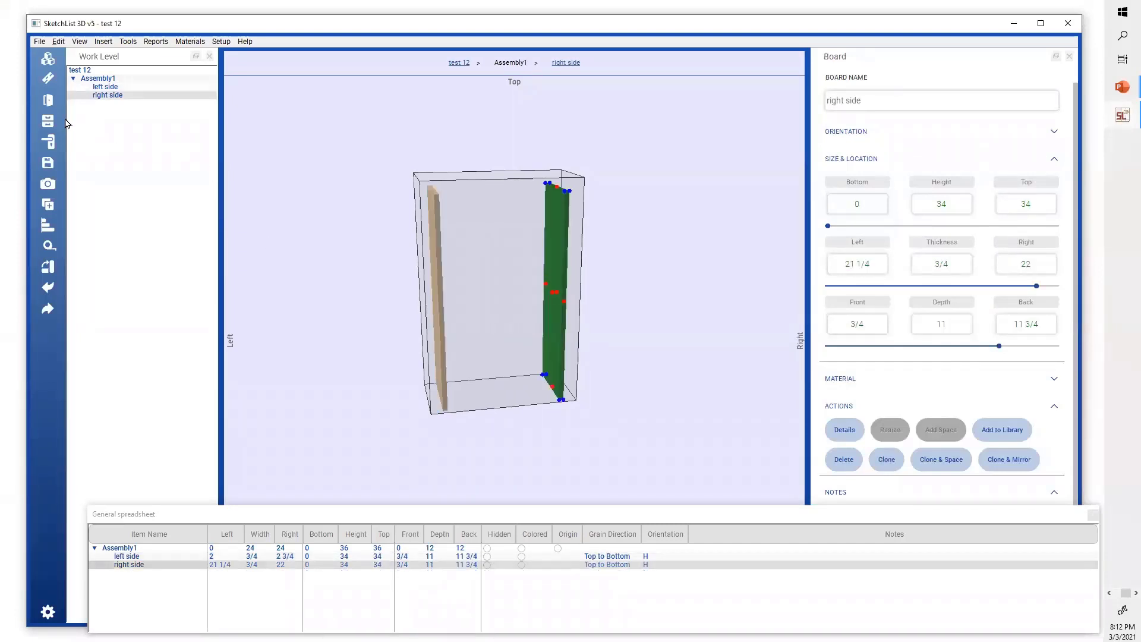
Start a new board named bottom in Assembly1 with Pine sheet goods as its material
click(48, 81)
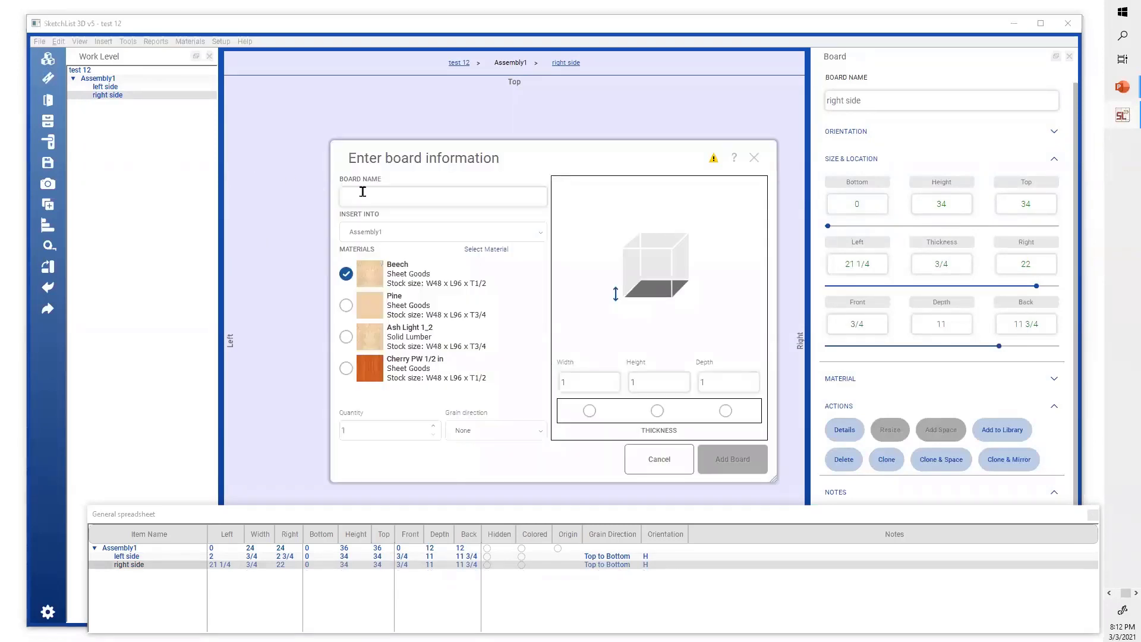
click(371, 193)
text(bottom)
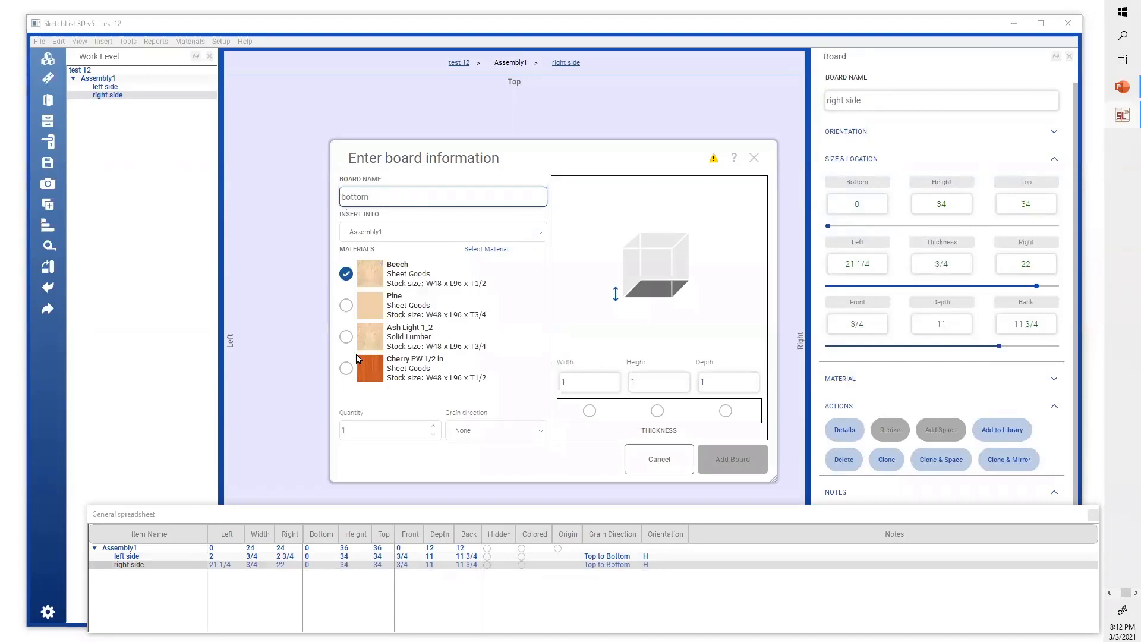
click(346, 306)
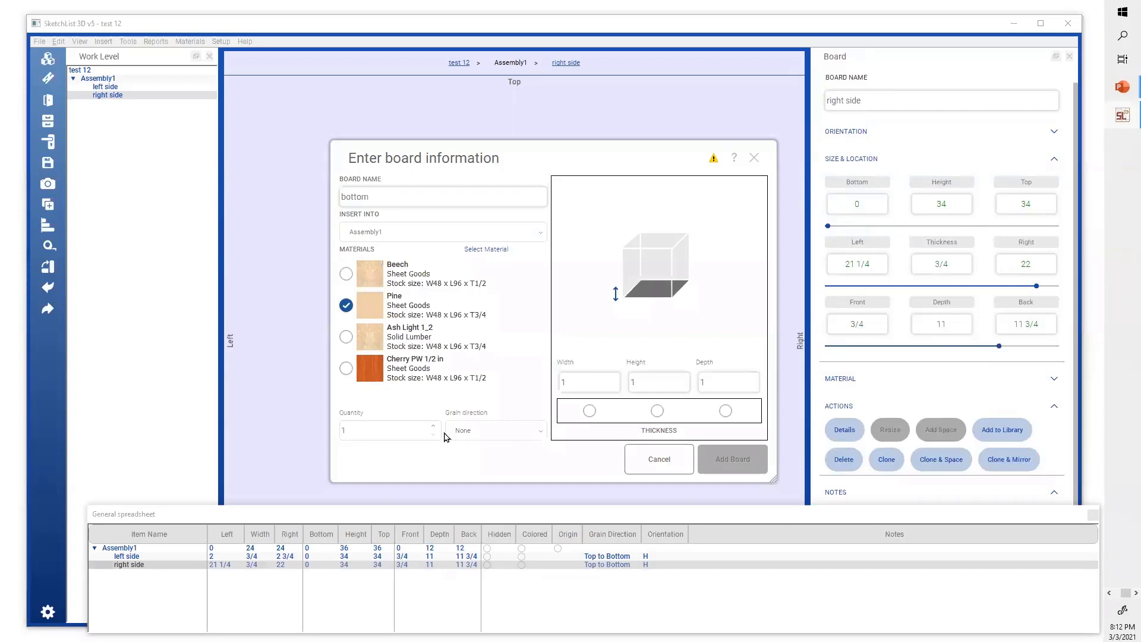
Add the bottom board with width 12, height 3/4 as its thickness, depth 11 and the grain running left to right
double_click(592, 381)
text(12)
double_click(661, 386)
text(.75)
text(1)
click(658, 412)
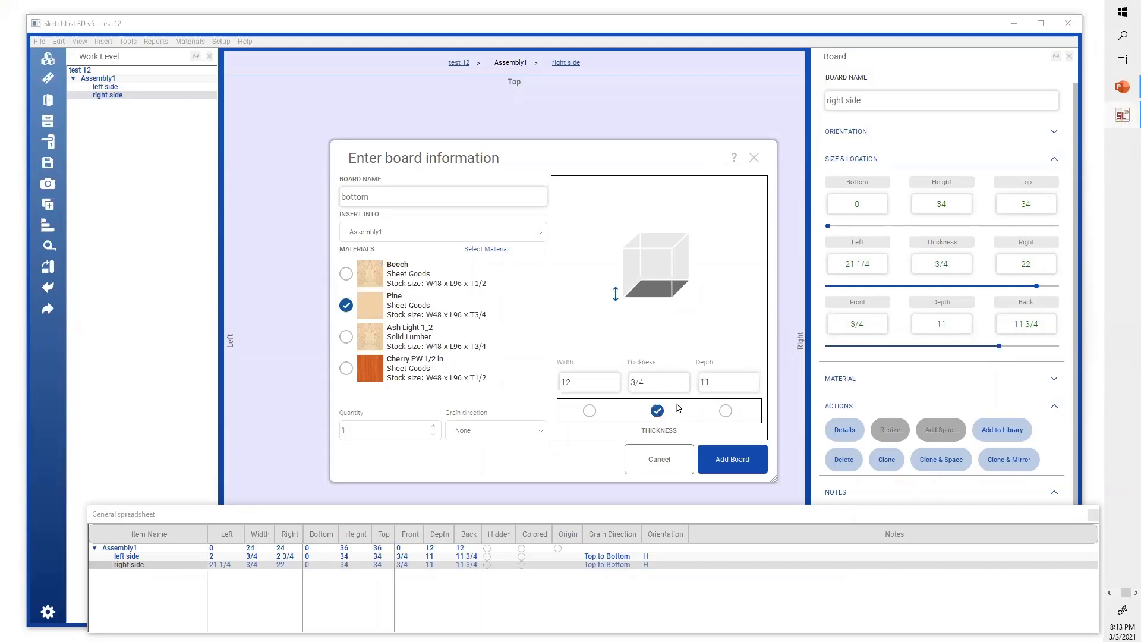
click(522, 432)
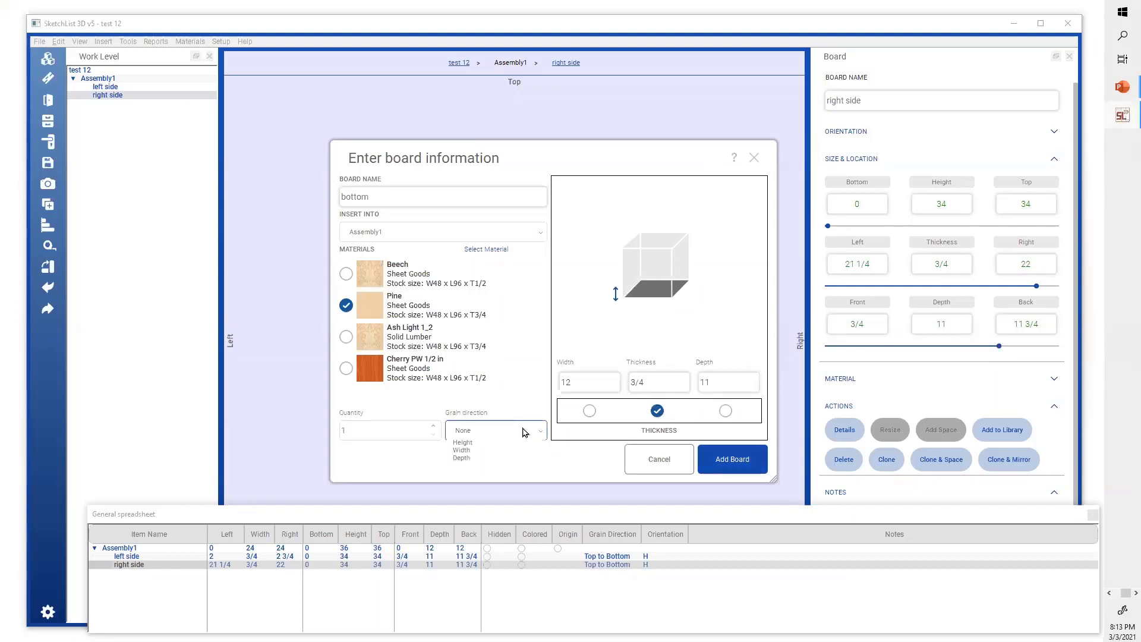
click(497, 465)
click(736, 459)
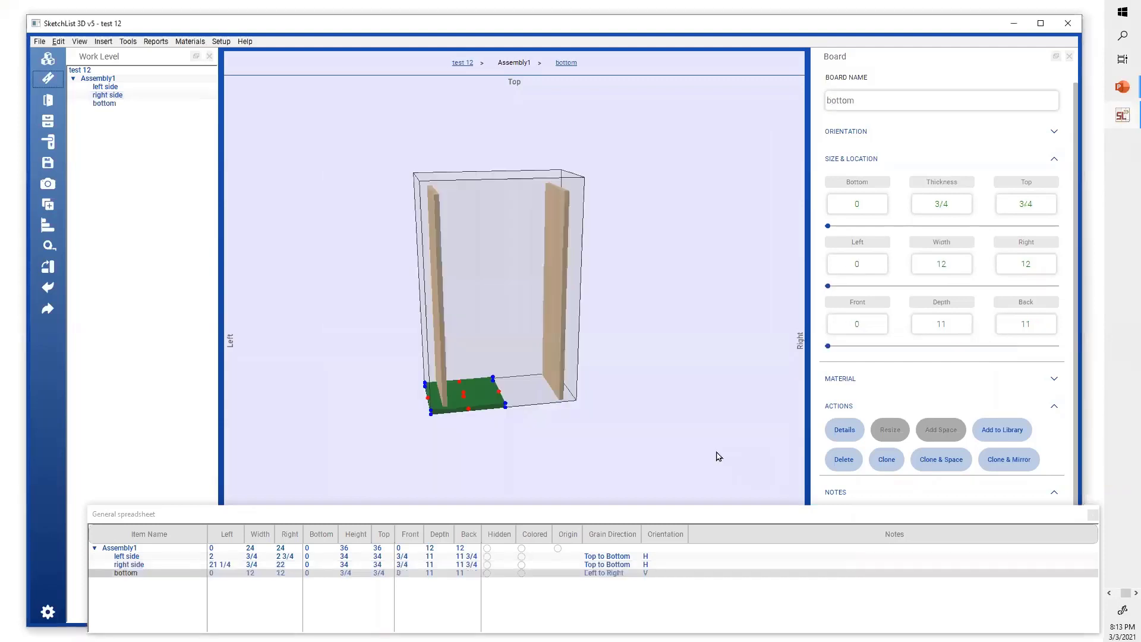
Examine the lower corner points of the left side and bottom boards where they overlap at the assembly's front left
scroll(530, 437, up, 3)
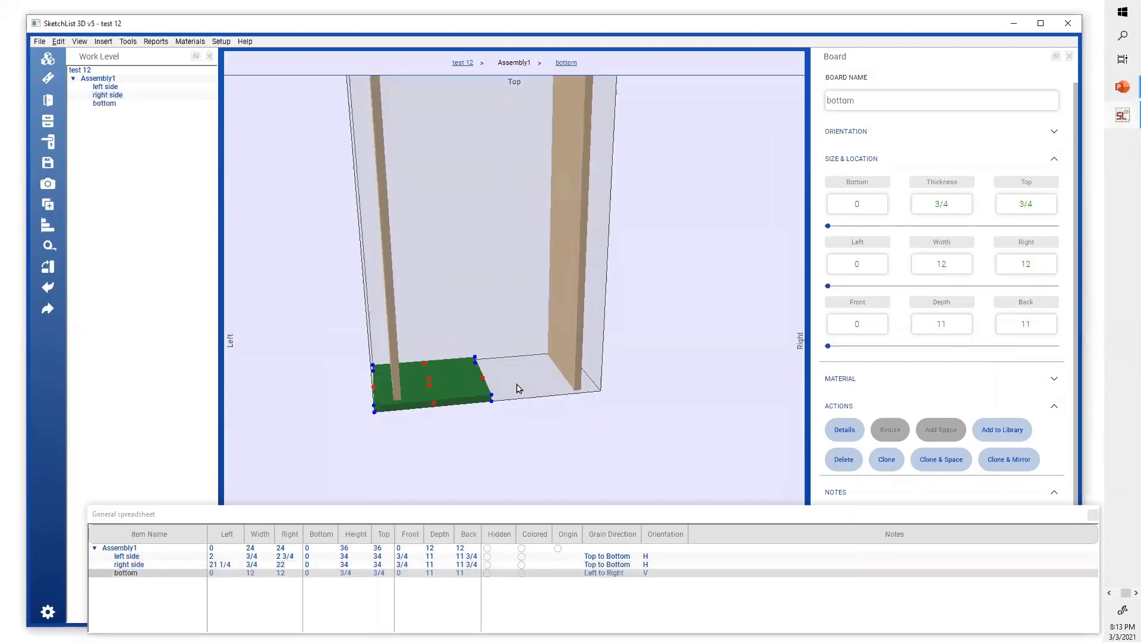
right_drag(517, 385, 539, 390)
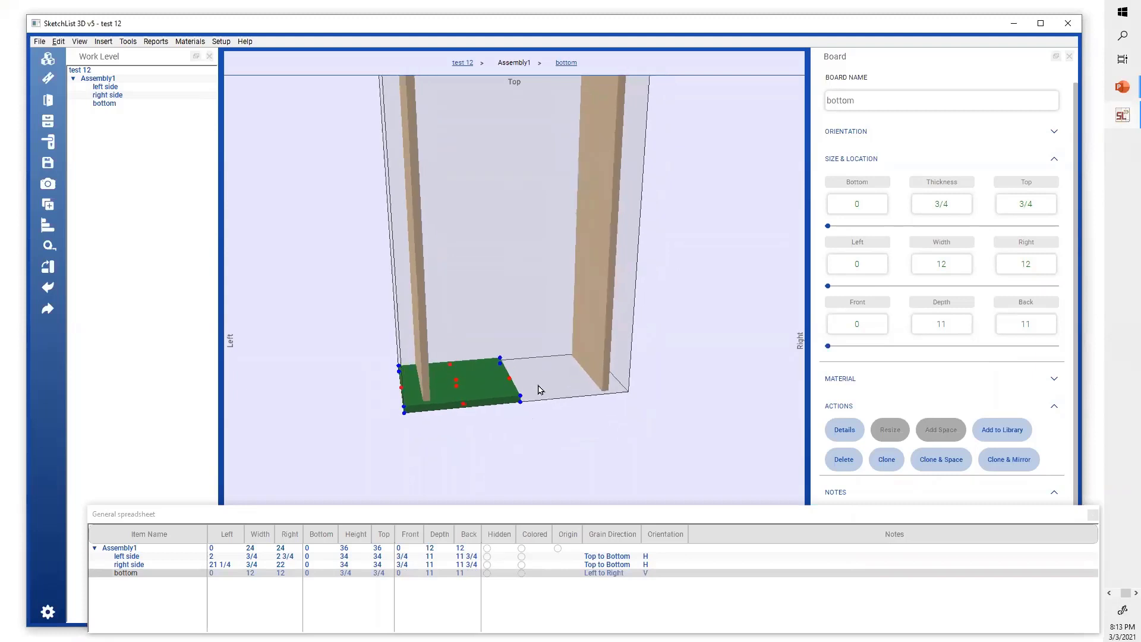
click(423, 342)
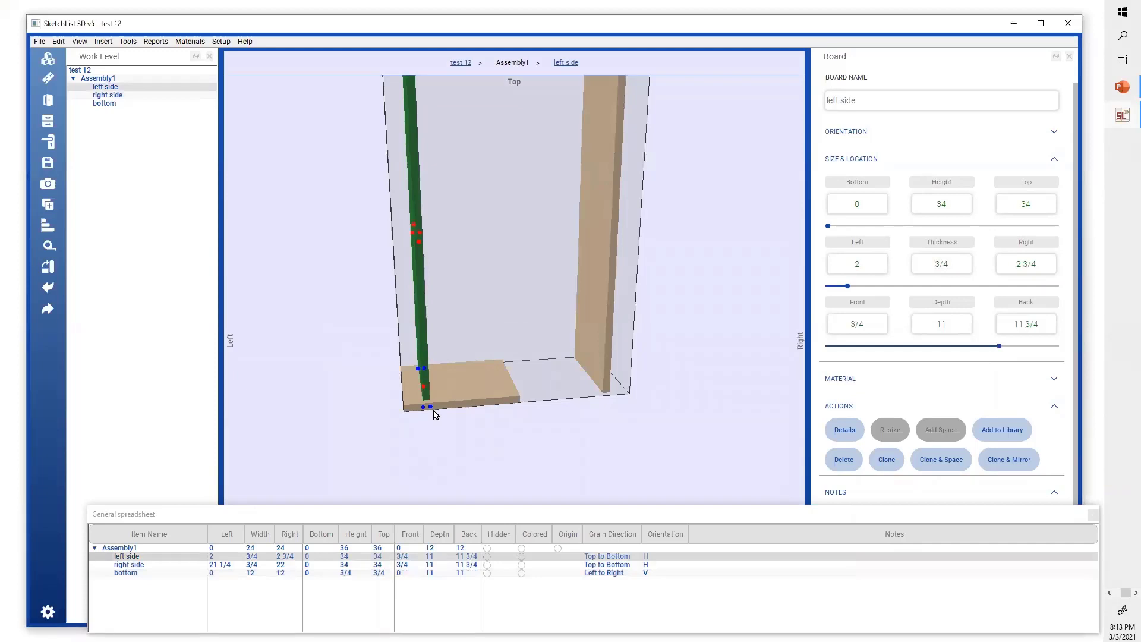
drag(476, 388, 418, 384)
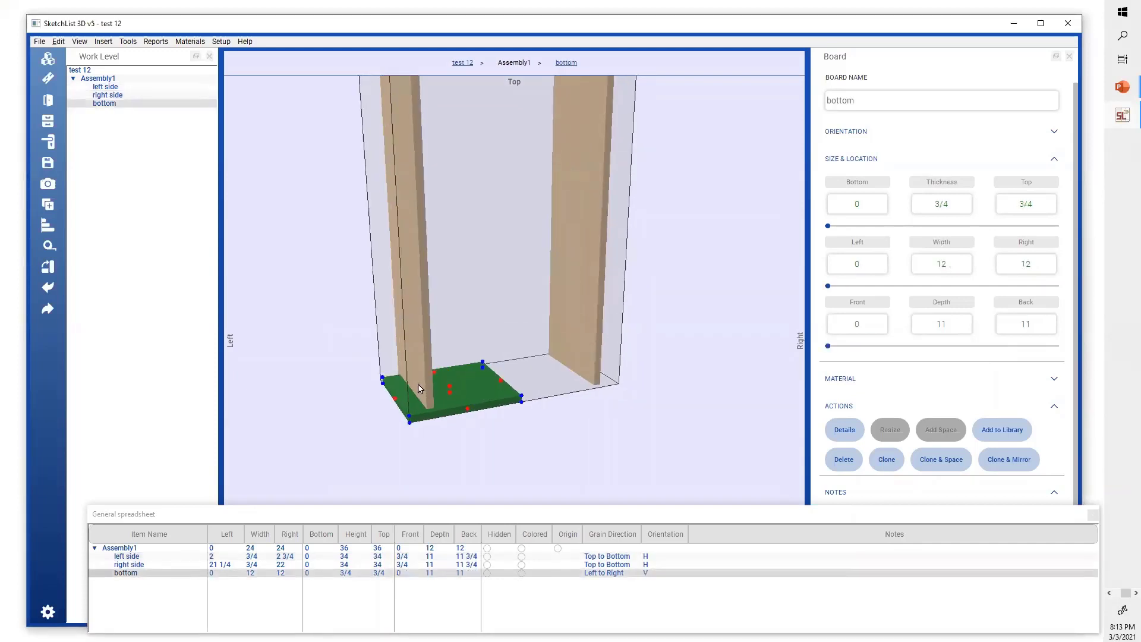
click(417, 351)
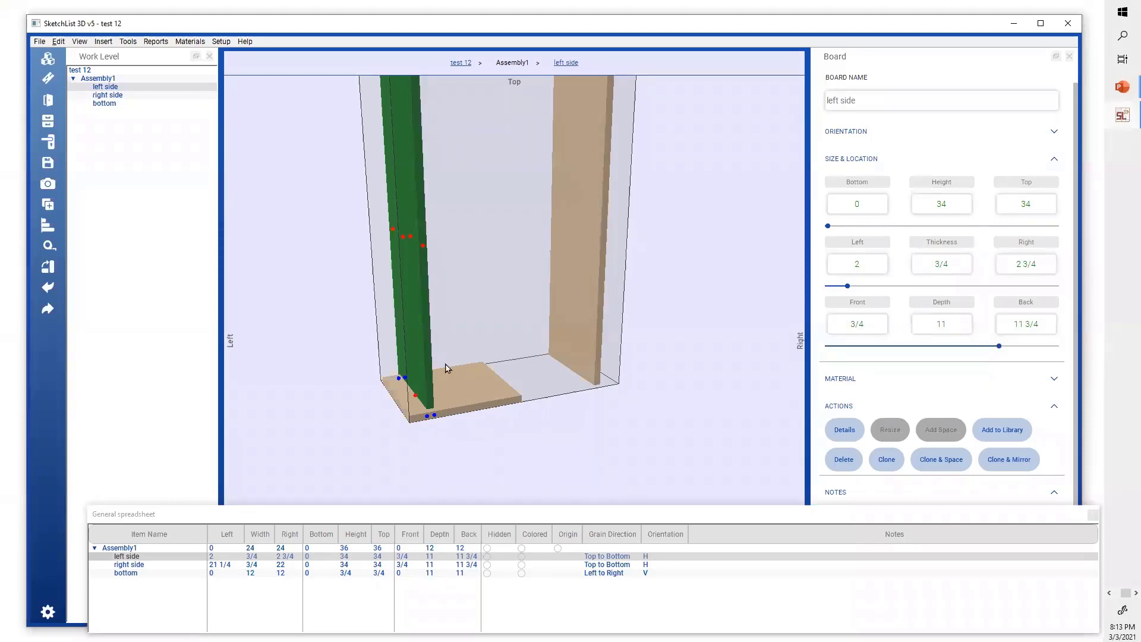
scroll(559, 428, up, 2)
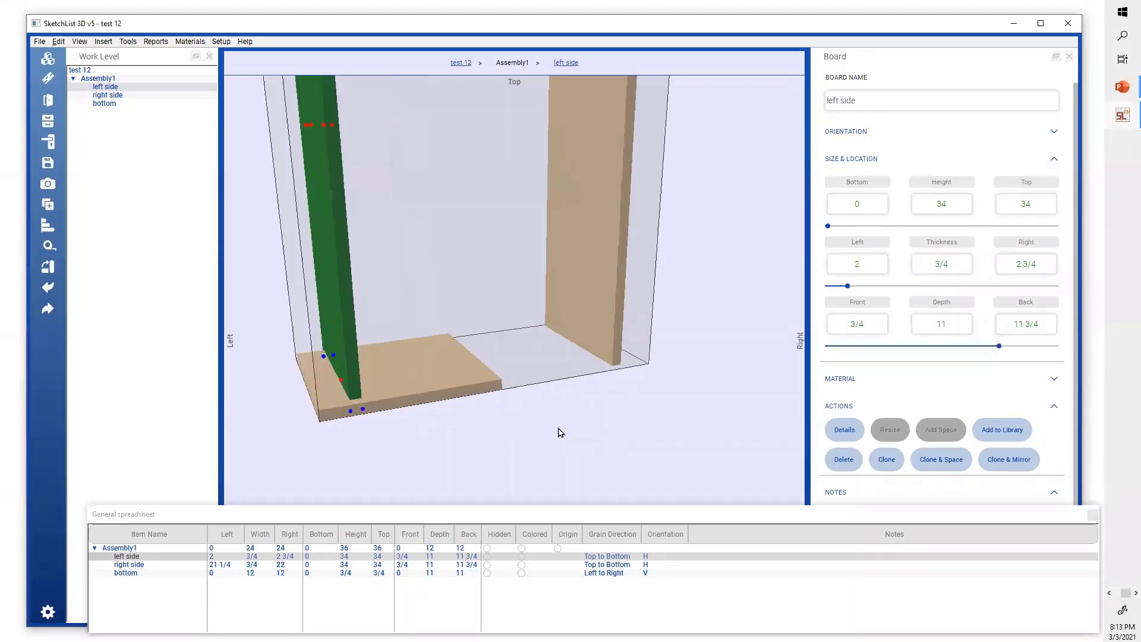
drag(416, 390, 479, 410)
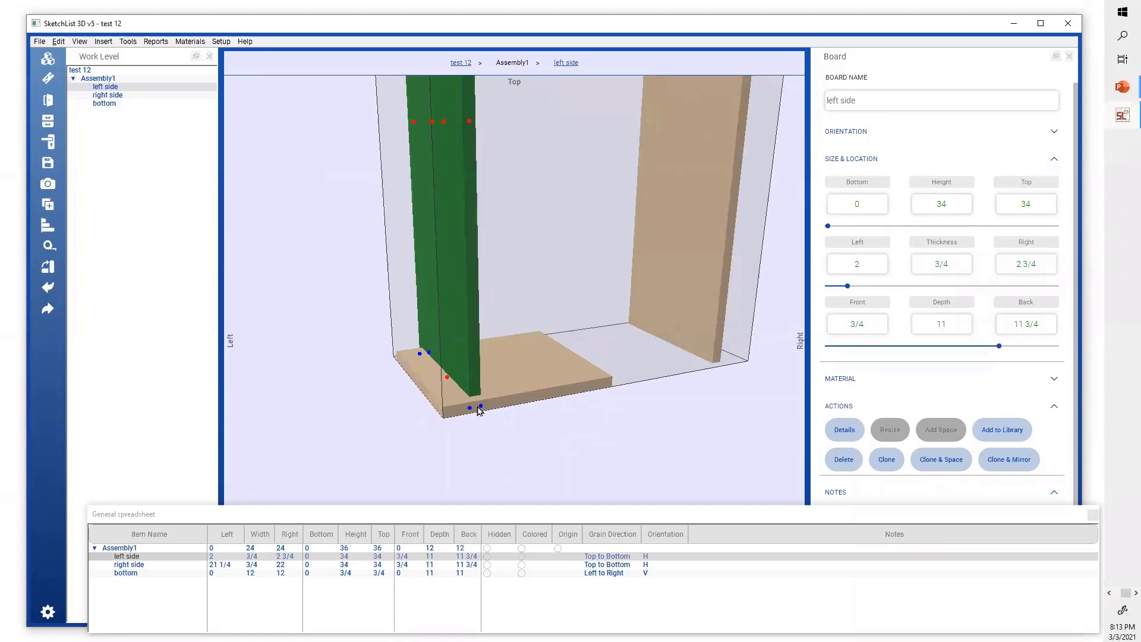
click(518, 373)
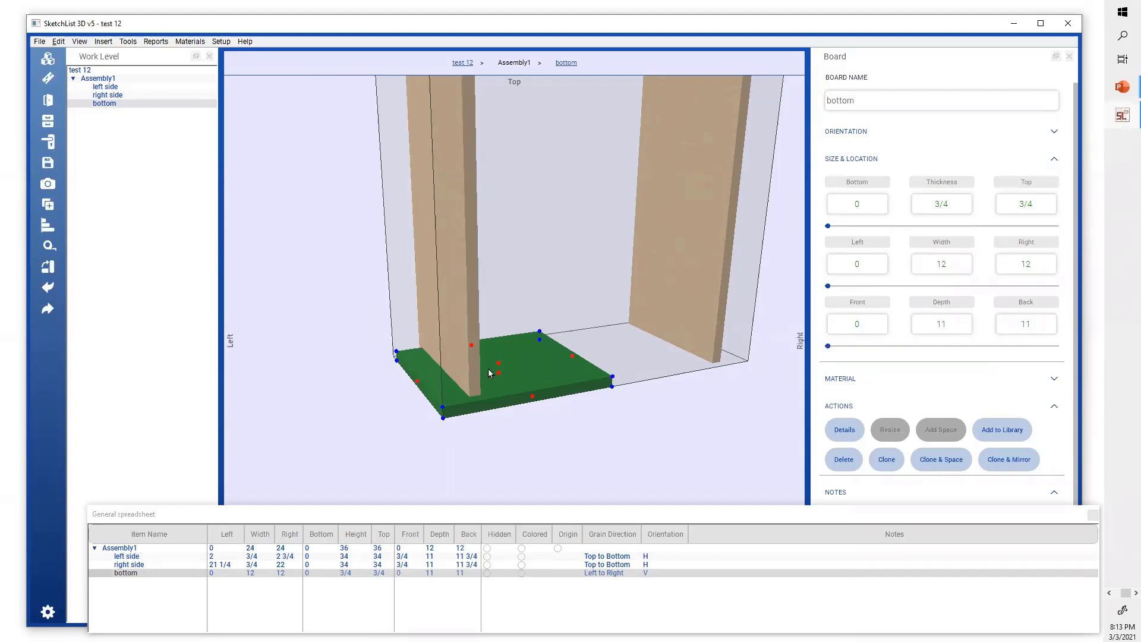
Copy the coordinates of the left side board's lower front inner corner point
click(435, 270)
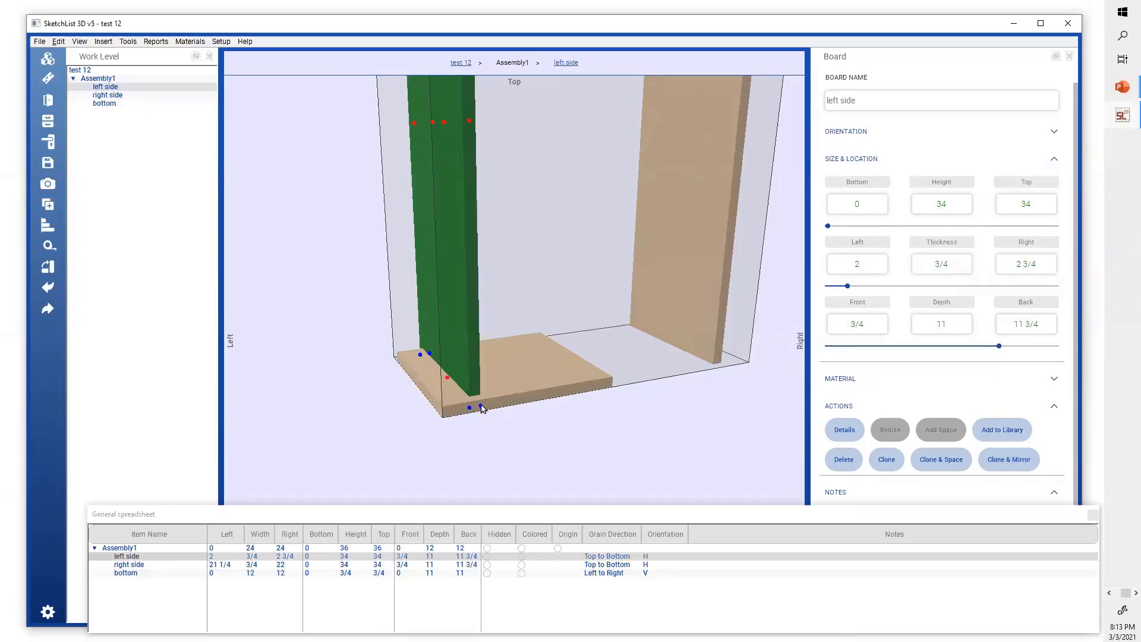
scroll(476, 405, up, 2)
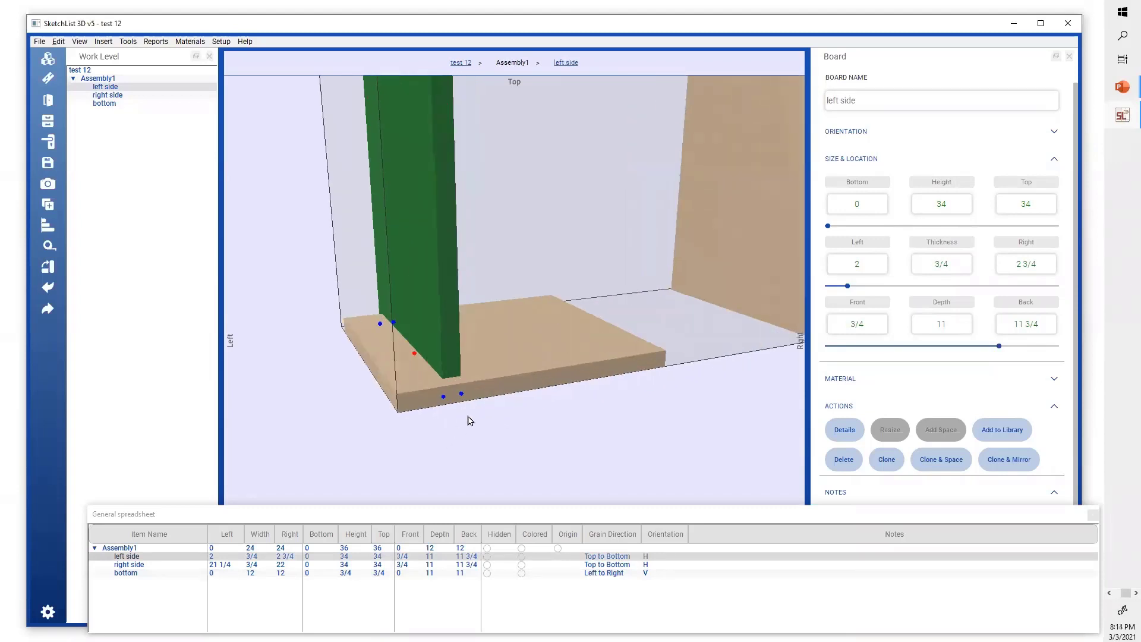
click(462, 395)
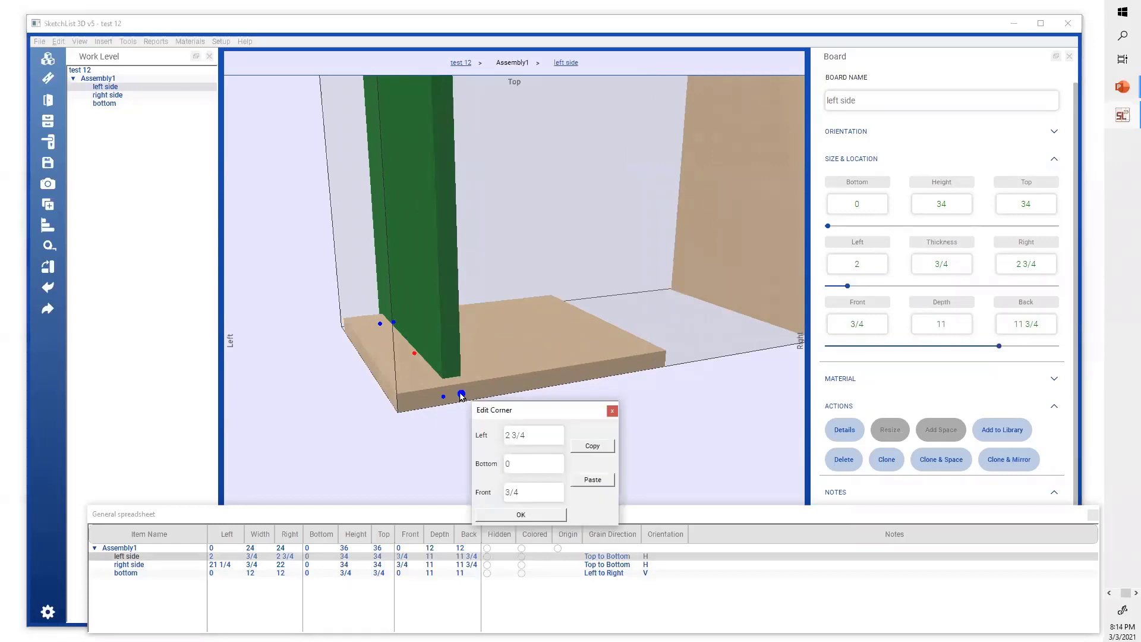
click(592, 446)
click(538, 515)
Paste the copied coordinates onto the bottom board's lower front left corner point to place it against the left side board
click(419, 394)
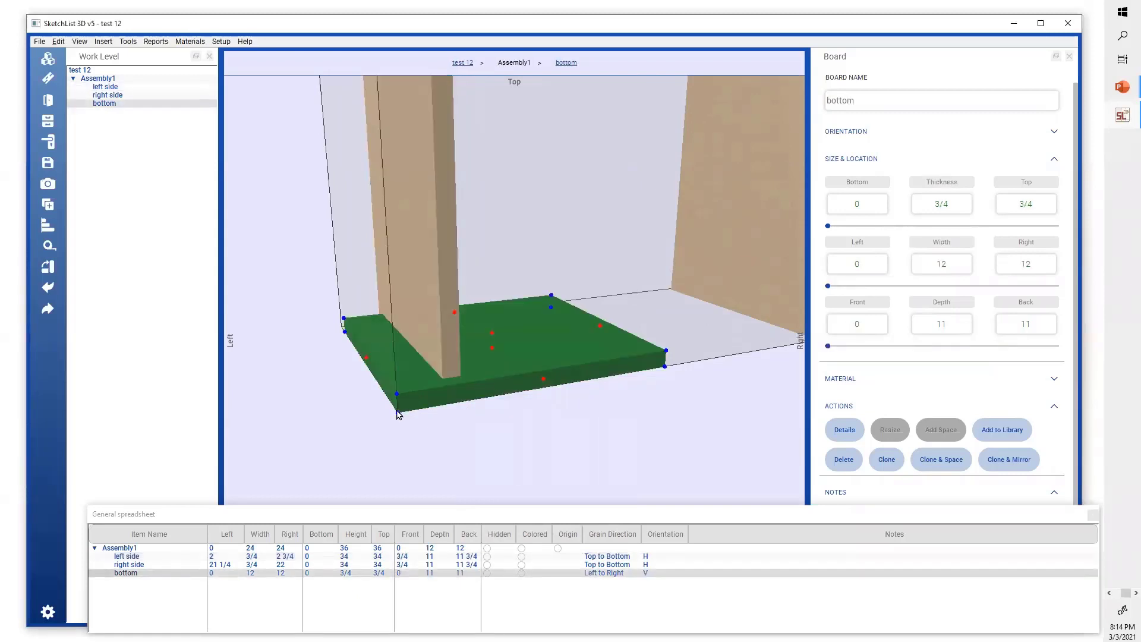
right_drag(397, 411, 396, 411)
double_click(397, 411)
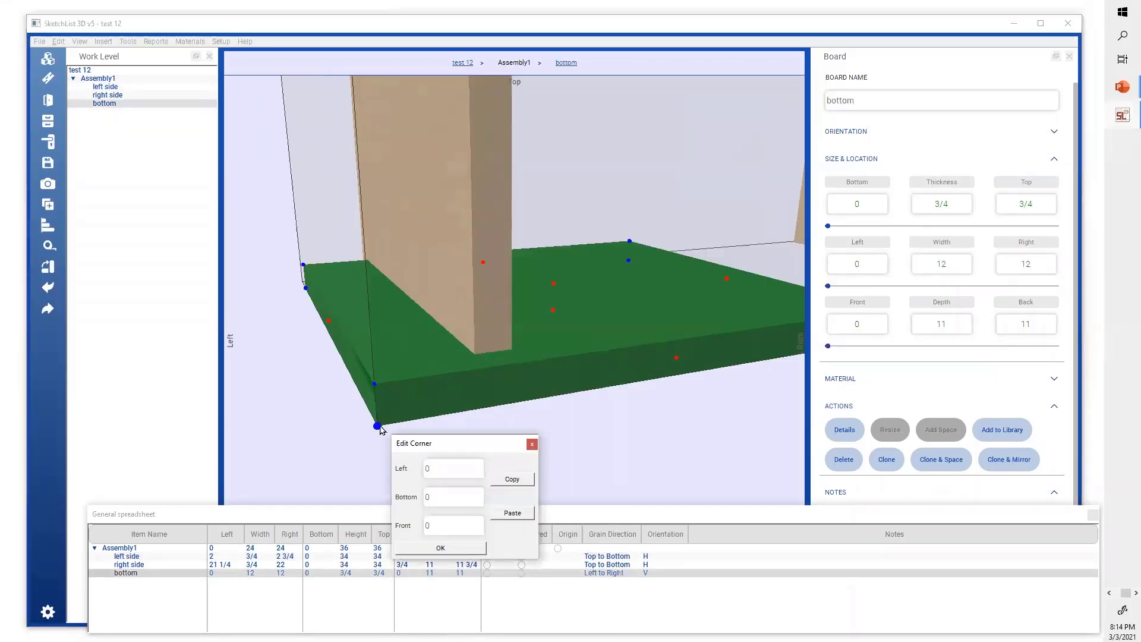
click(512, 513)
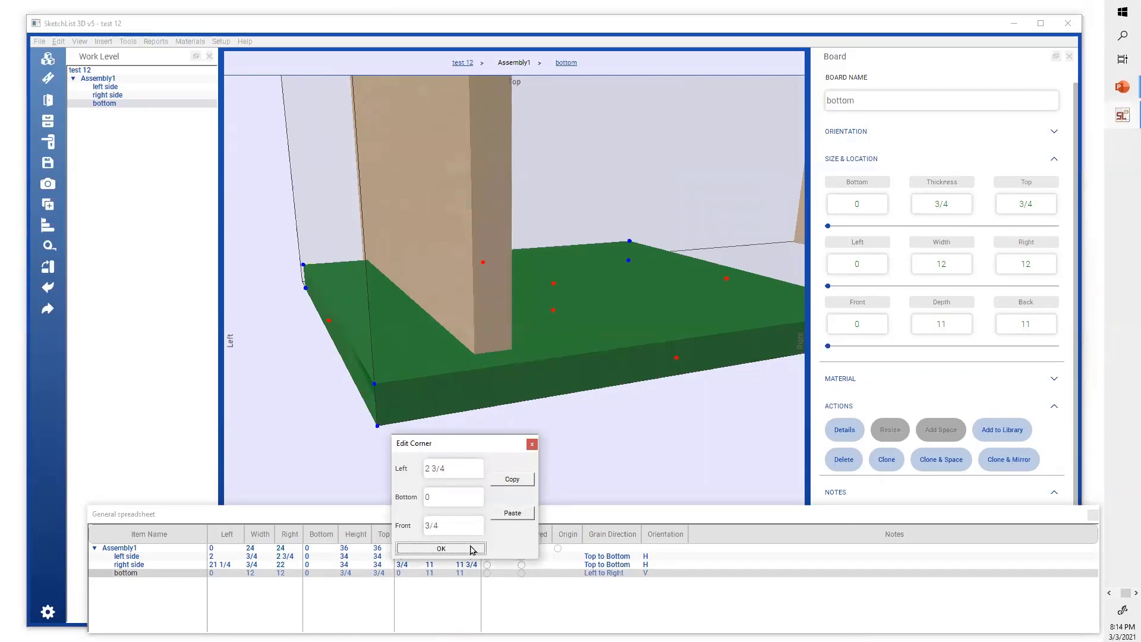
click(470, 548)
Inspect the joint between the left side and bottom boards from several angles
drag(555, 335, 537, 349)
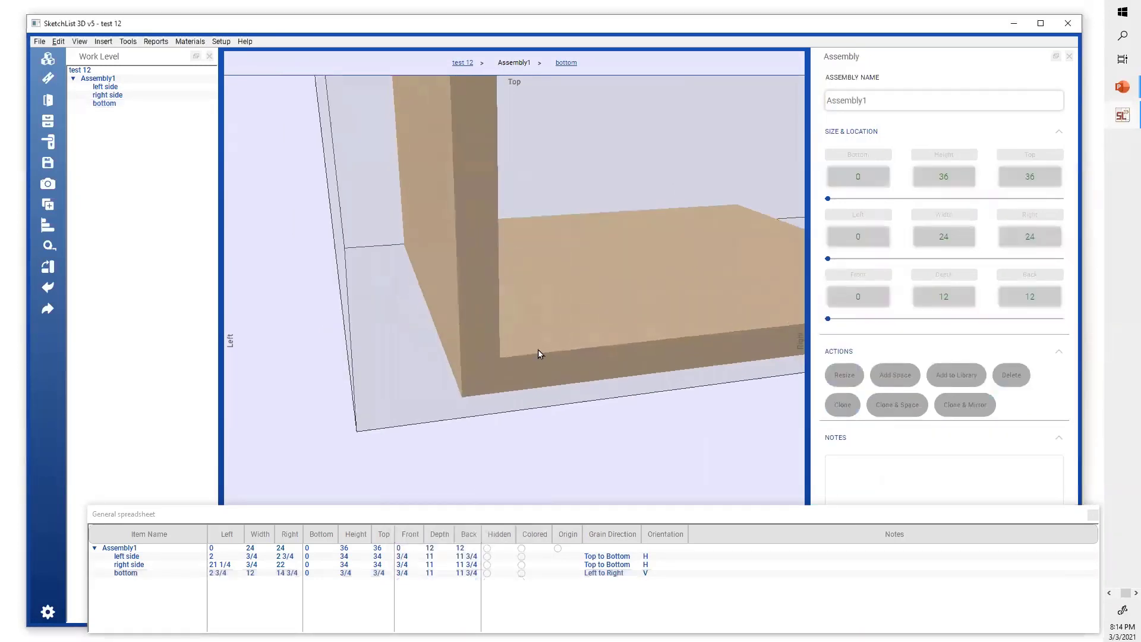
drag(619, 307, 662, 400)
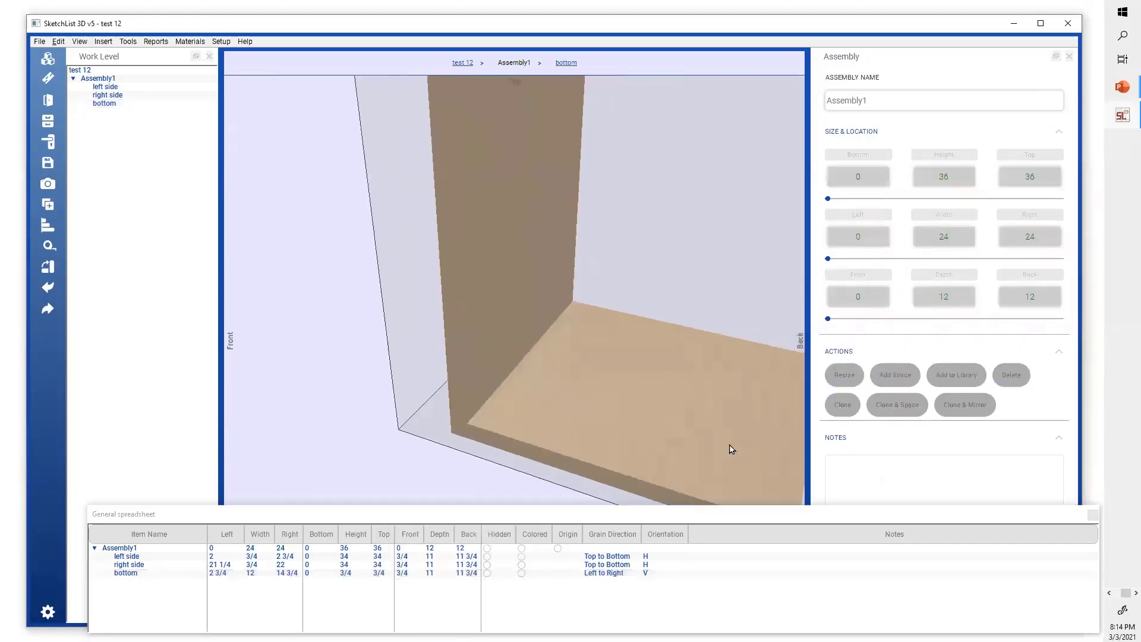
drag(730, 446, 523, 375)
drag(662, 369, 598, 373)
drag(473, 310, 538, 361)
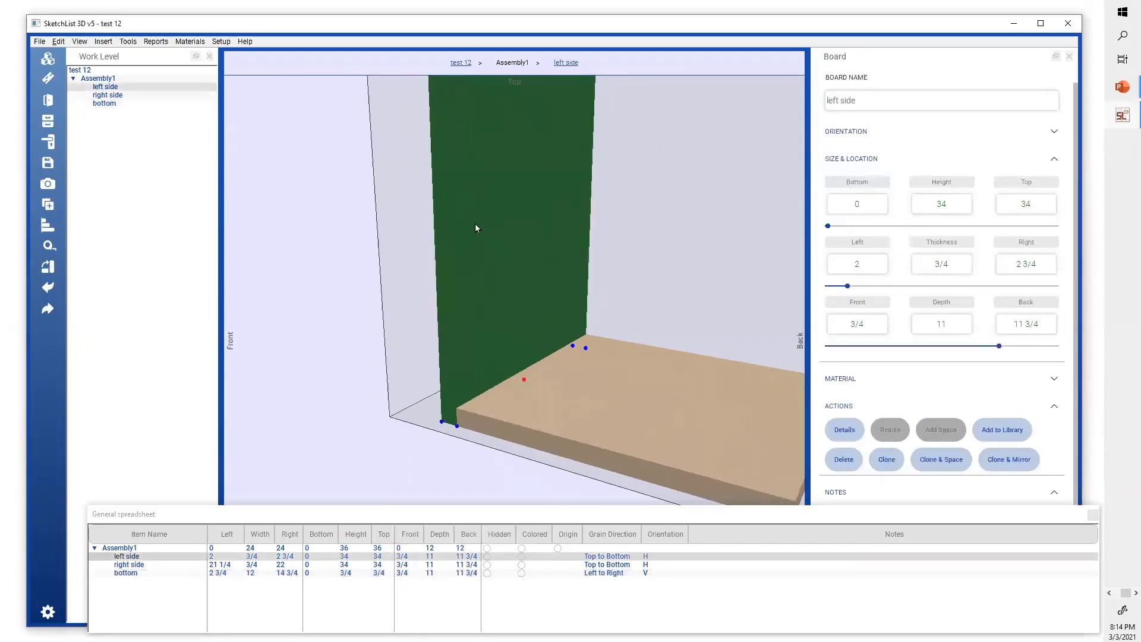
click(654, 410)
drag(695, 431, 503, 393)
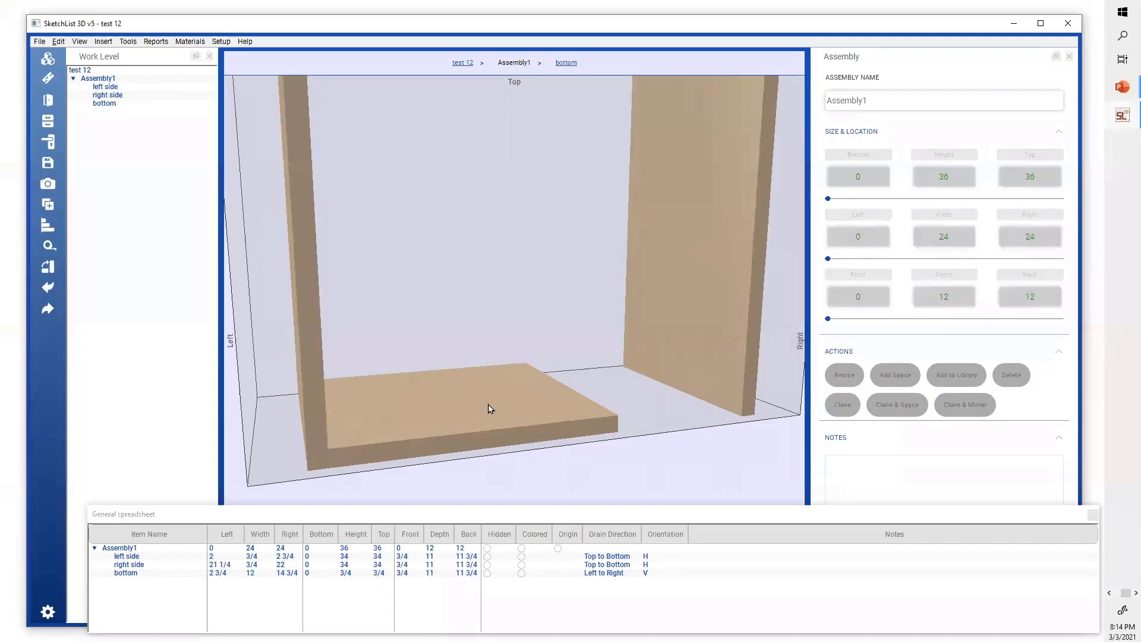
Stretch the bottom board by its right face point to meet the right side board's inner face, making it 18 1/2 wide
click(491, 408)
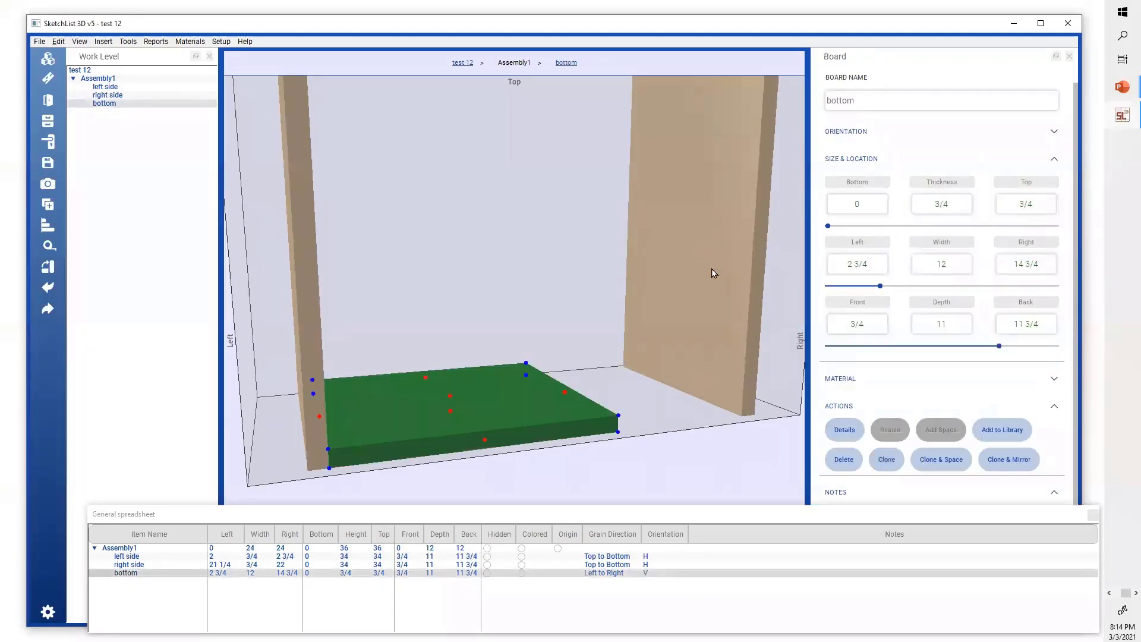
click(564, 393)
drag(566, 394, 577, 391)
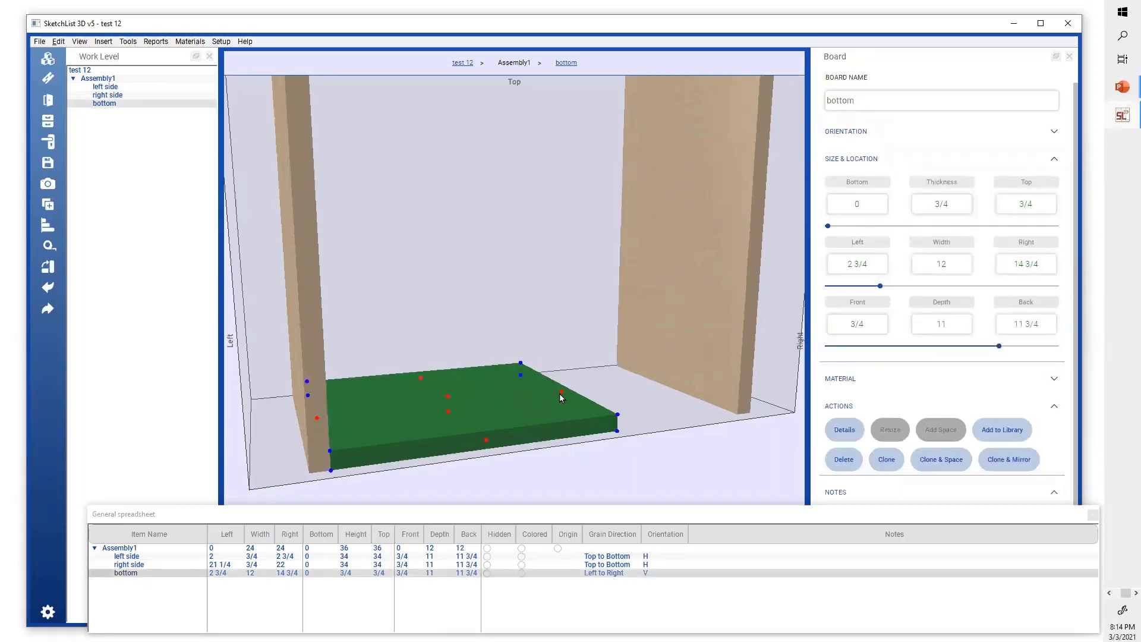
click(563, 395)
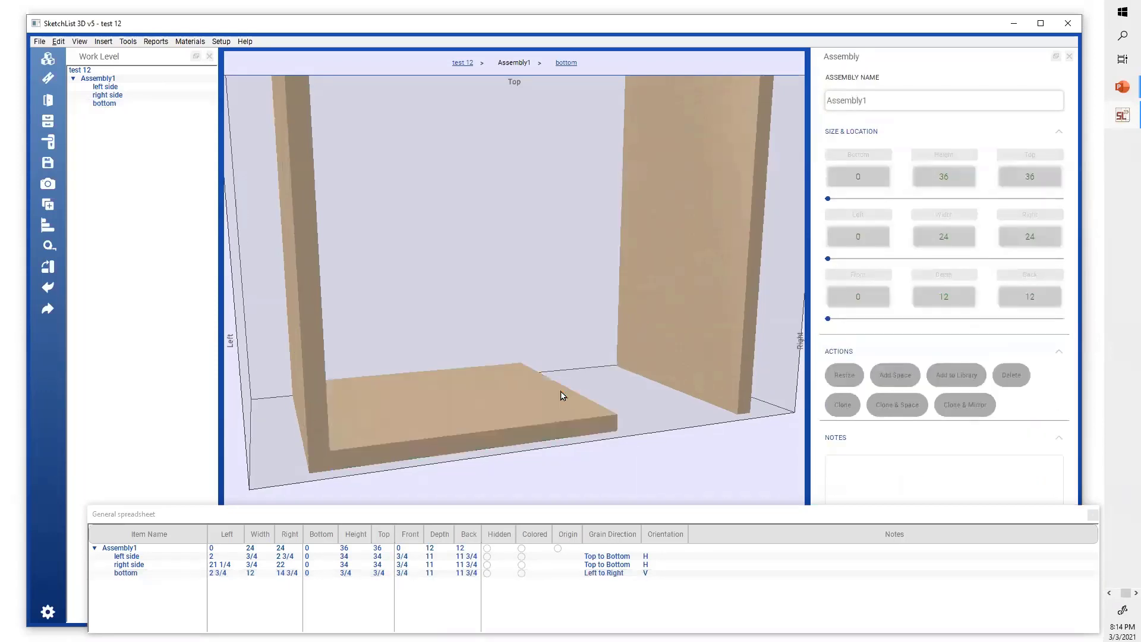
click(563, 395)
scroll(564, 393, up, 2)
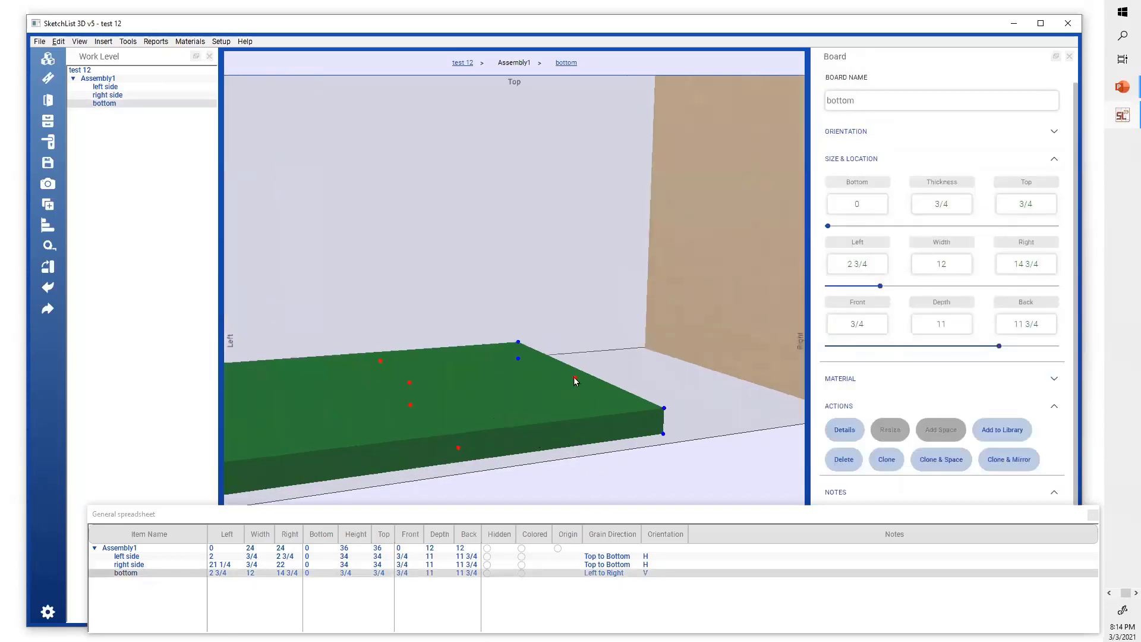
drag(575, 380, 725, 320)
click(656, 383)
scroll(626, 378, down, 4)
scroll(628, 381, down, 4)
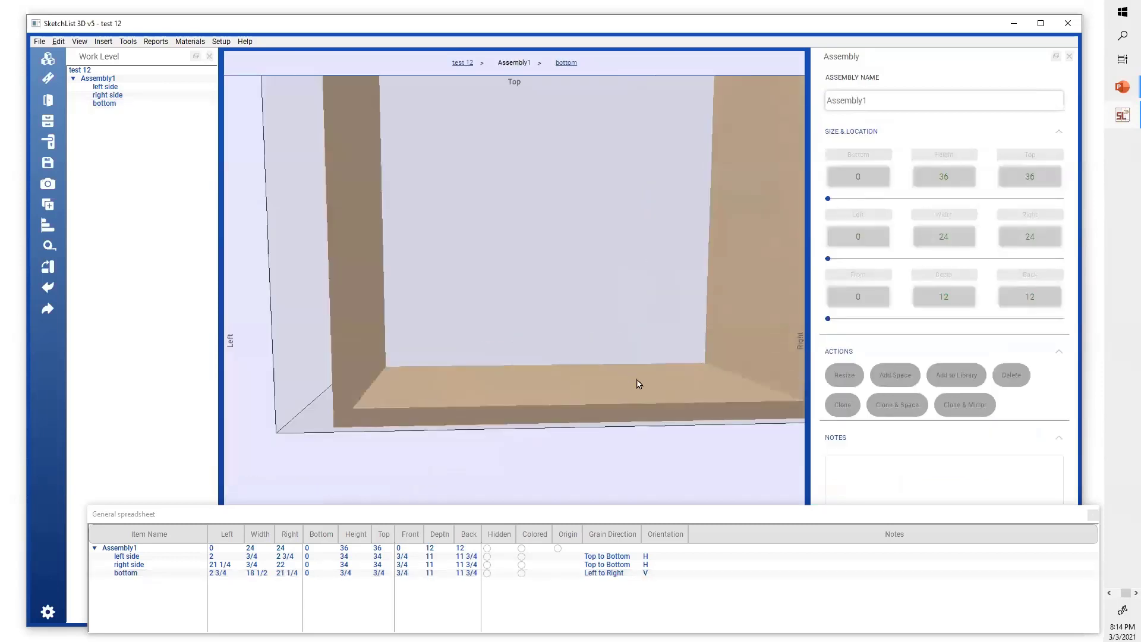
Set the bottom board's distance from the assembly's bottom to 2 and recalculate its top position
click(653, 381)
right_drag(659, 393, 634, 400)
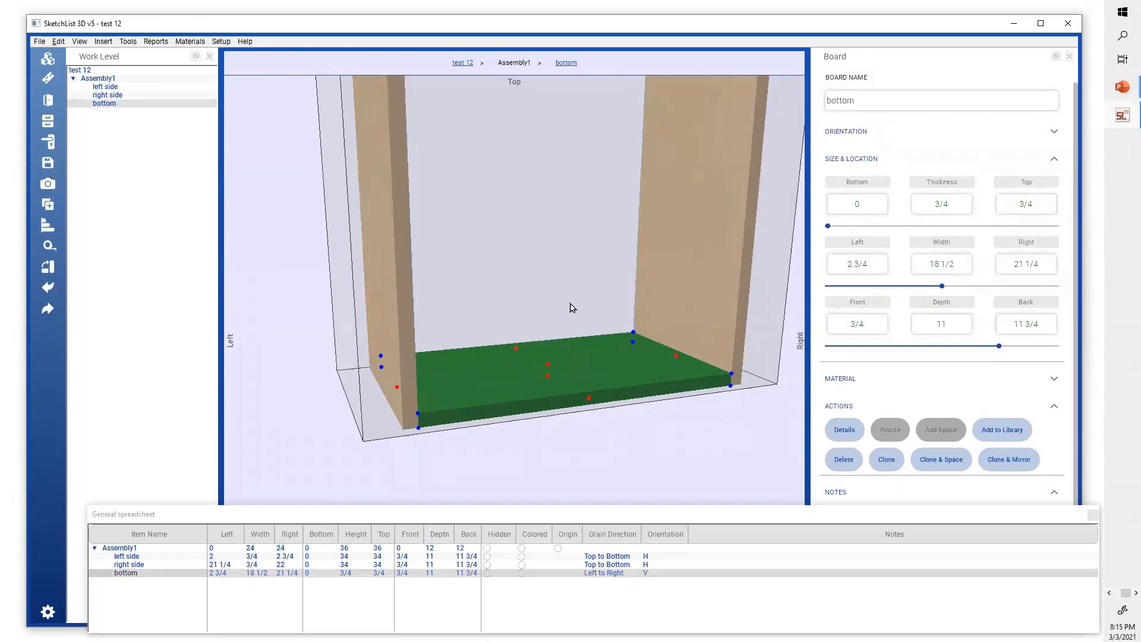
click(851, 209)
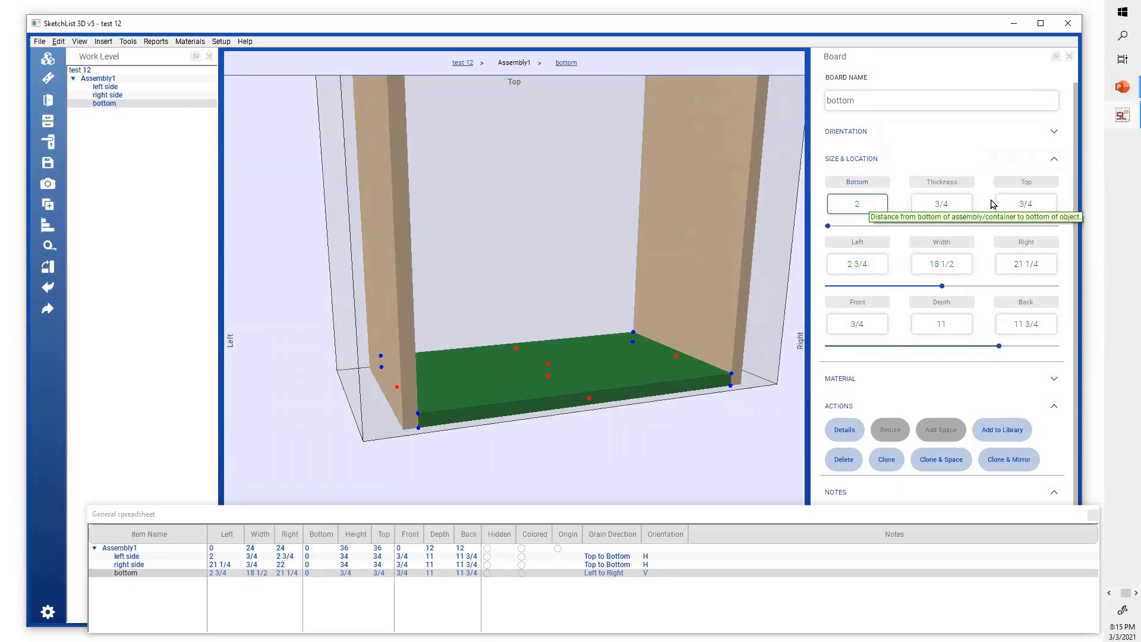
click(1014, 188)
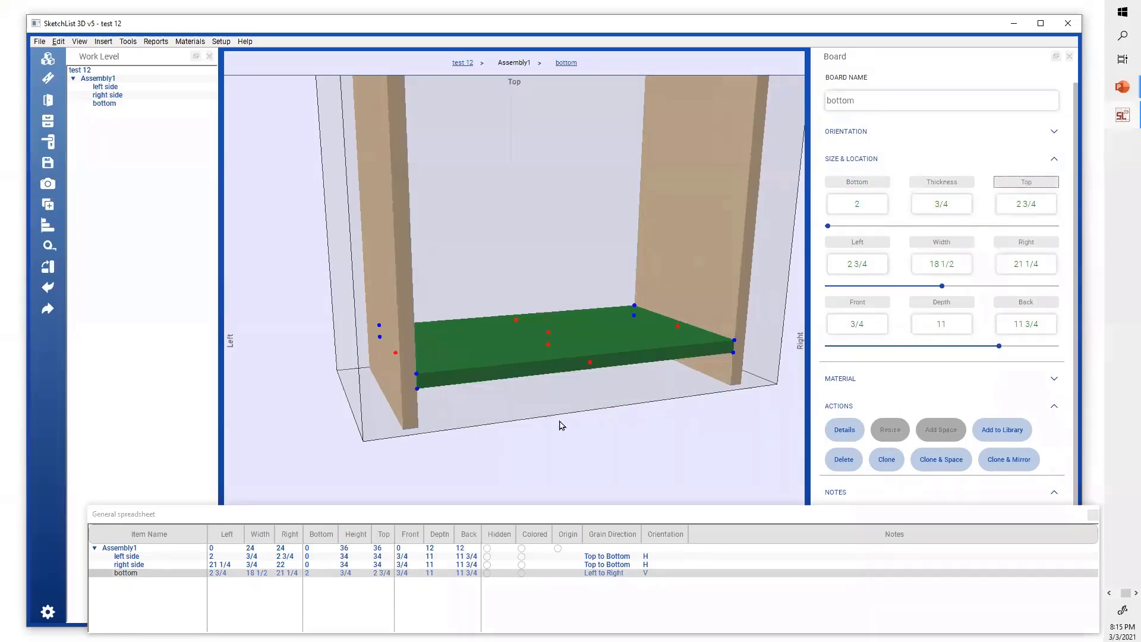
scroll(562, 440, down, 5)
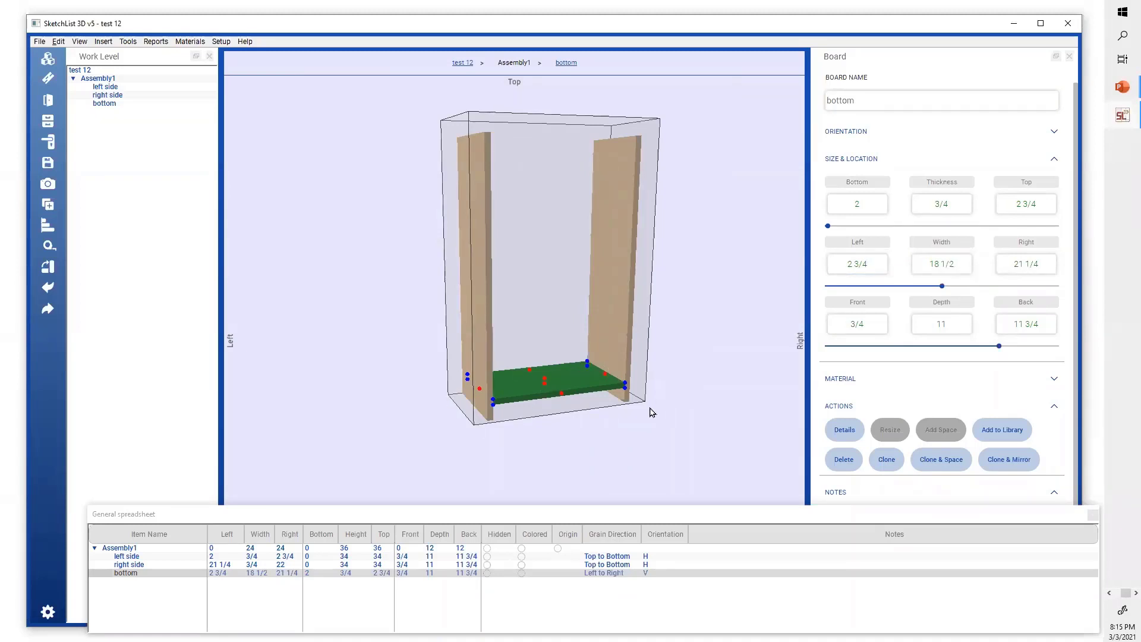
Set the bottom board's left position to 4 and recalculate its width
click(883, 262)
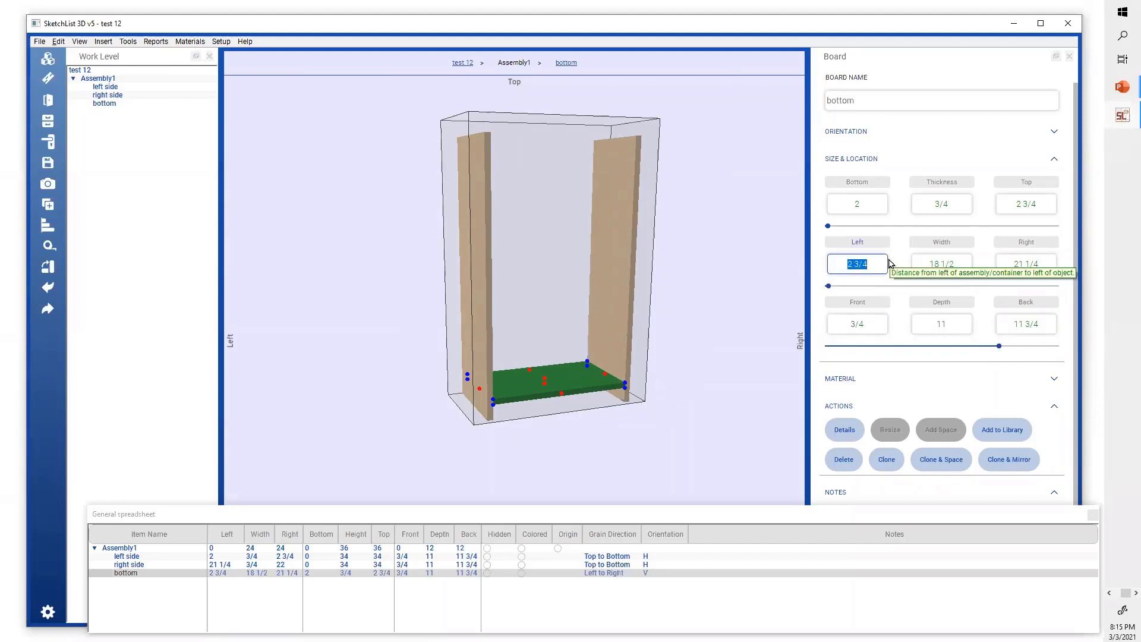
text(4)
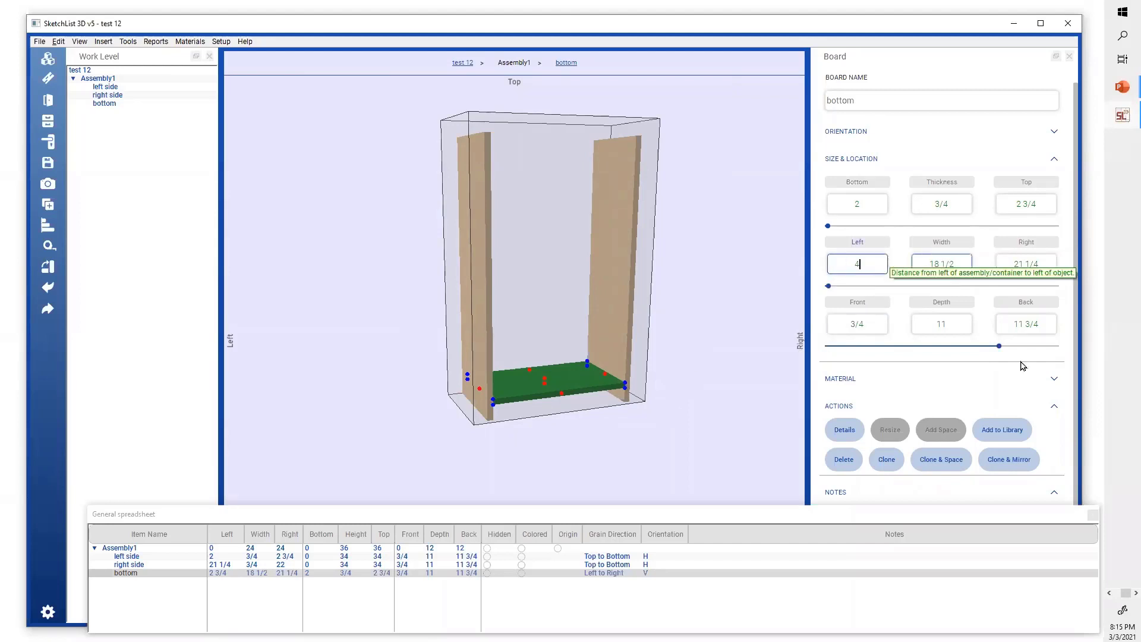
click(950, 243)
Set the bottom board's right position to 12 with its width recalculated, and set its width to 12 with its right position recalculated
click(1045, 263)
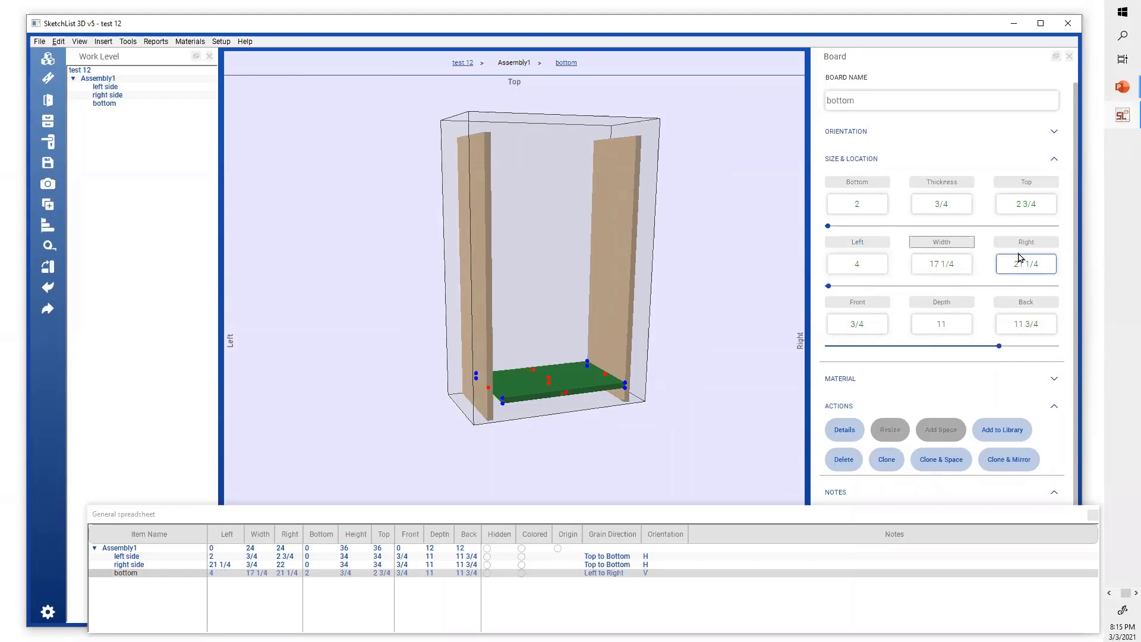
triple_click(1045, 263)
text(12)
click(950, 242)
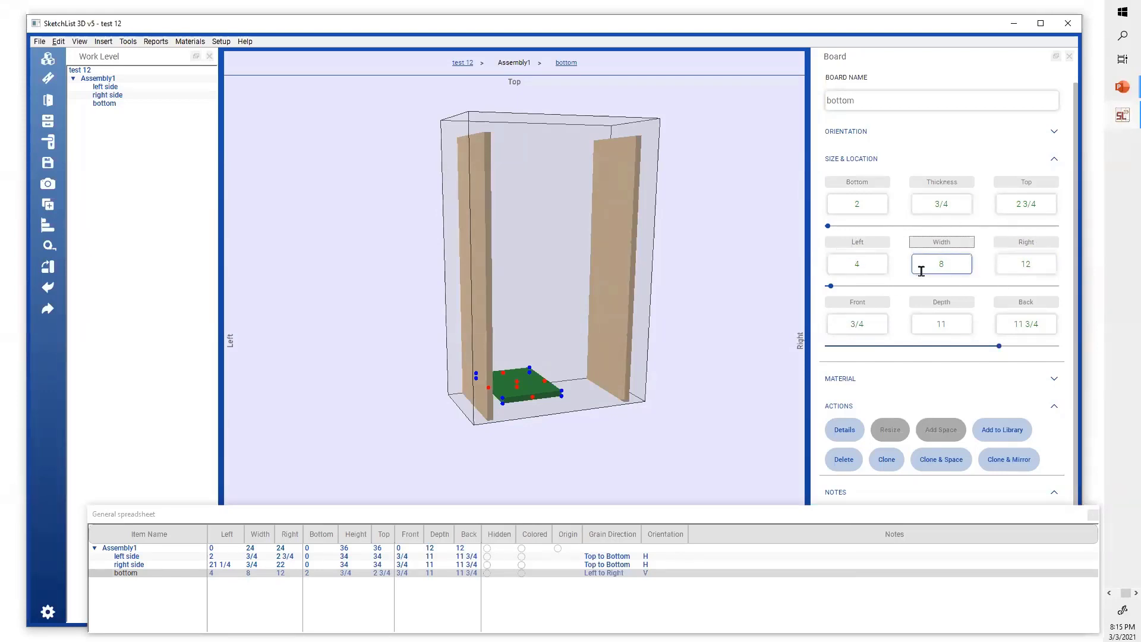
click(952, 266)
click(1018, 247)
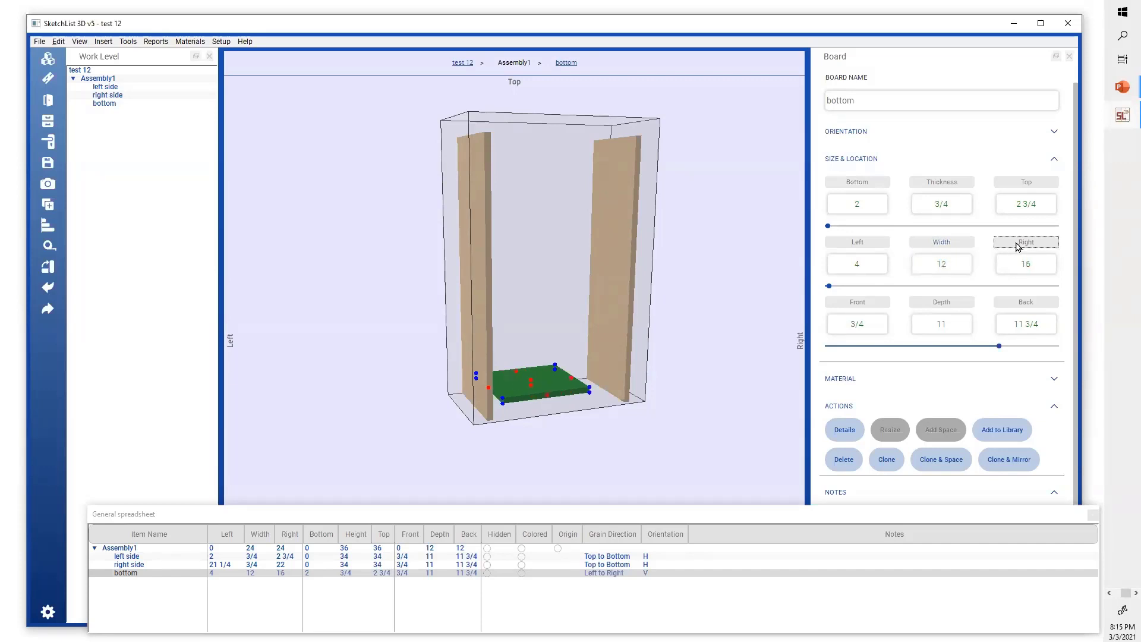
Set the bottom board's left position to 2.75 and recalculate its width
click(863, 265)
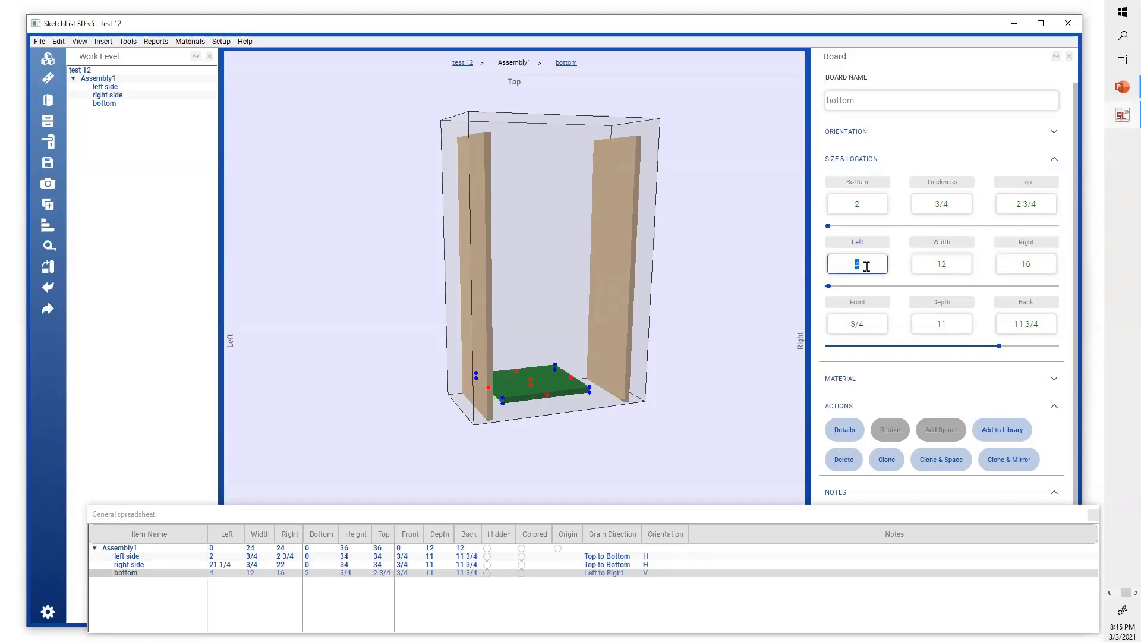
text(2.75)
click(946, 247)
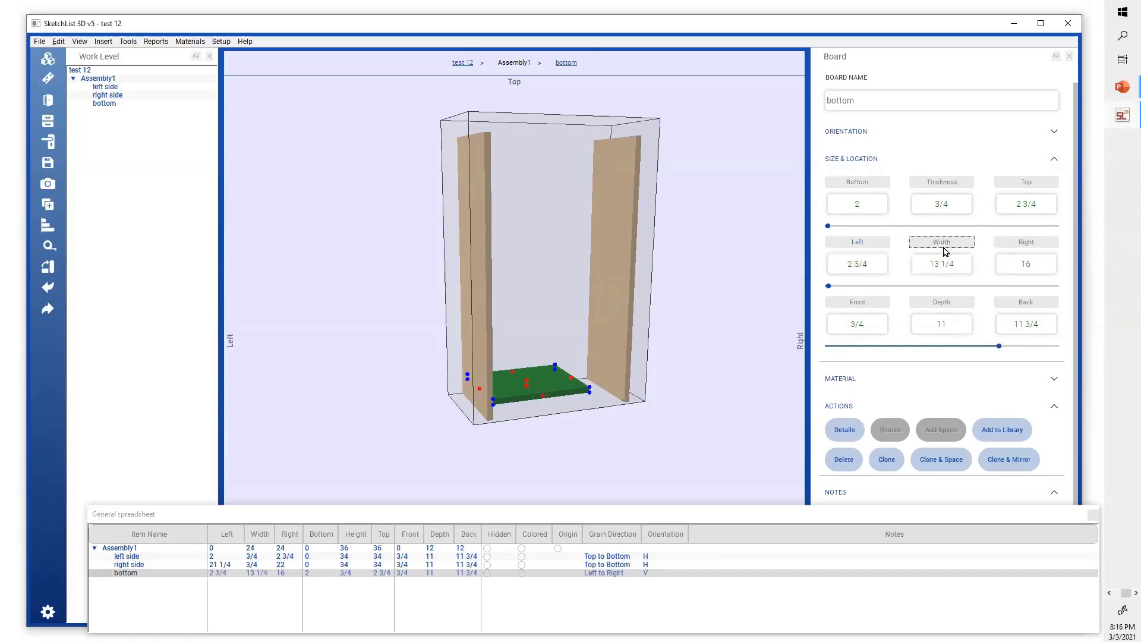
Check the right side board's left position and set the bottom board's right position to 21.25, recalculating its width
click(607, 304)
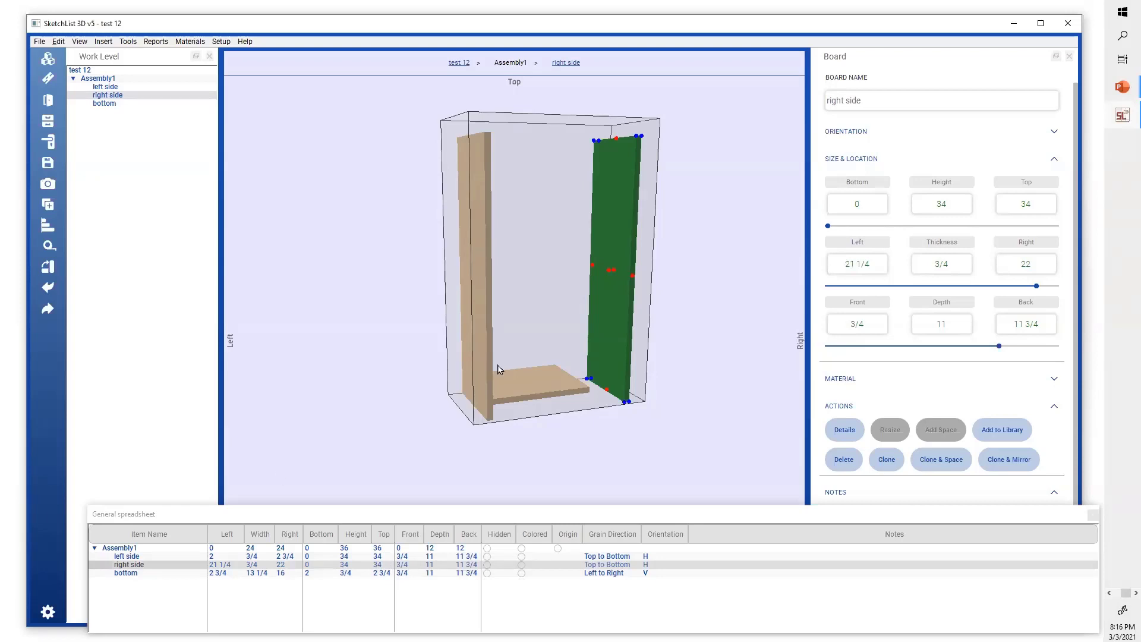
click(525, 380)
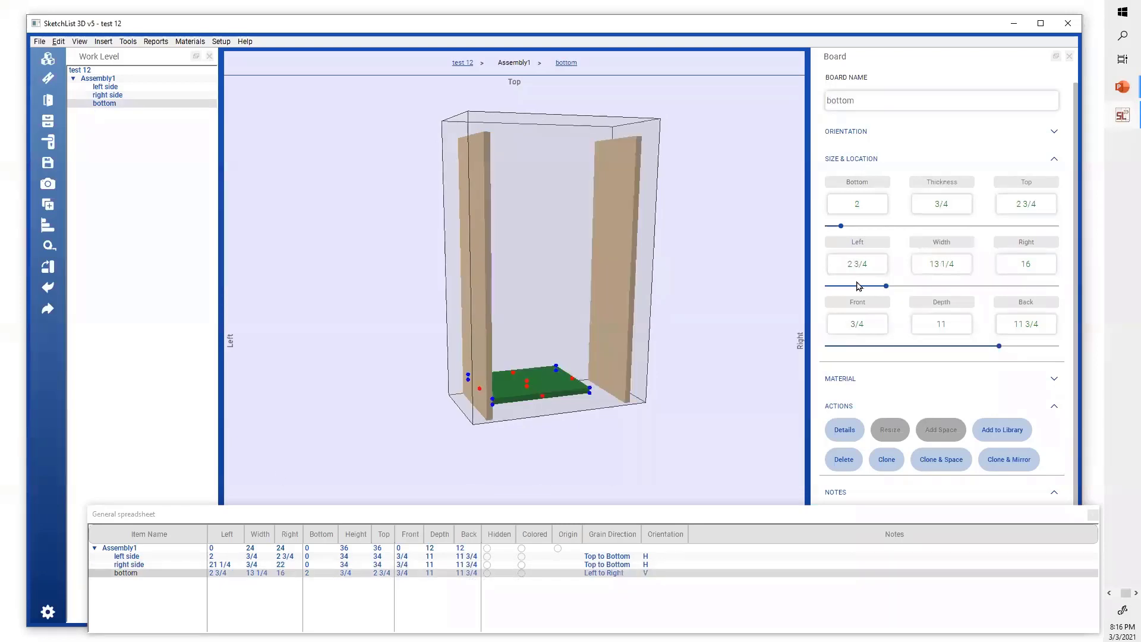
click(1047, 263)
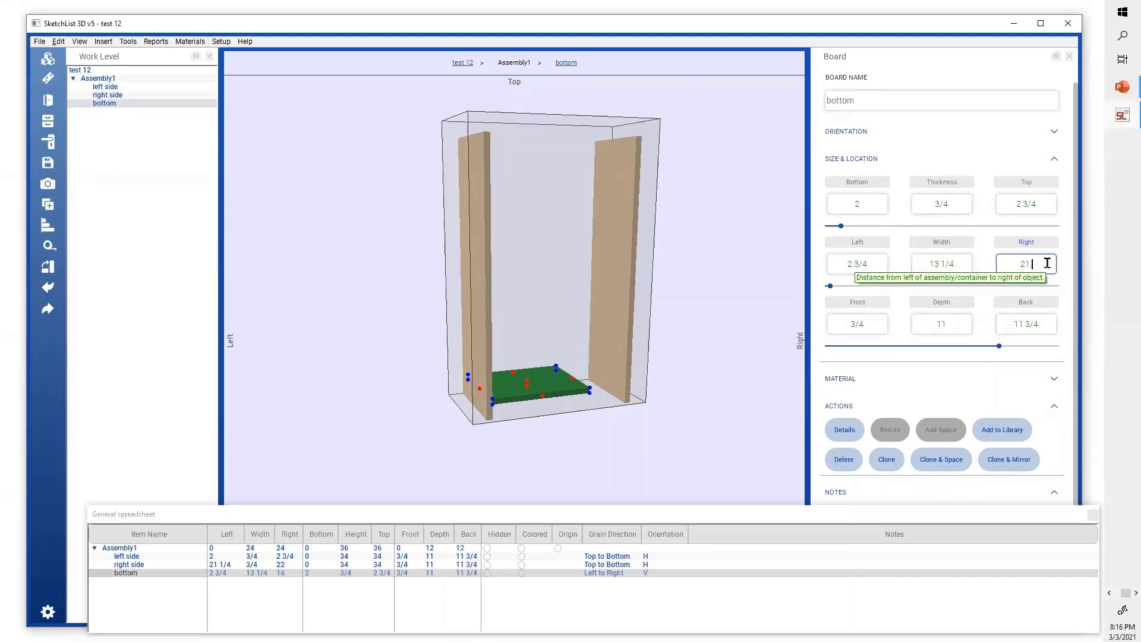
text(21.25)
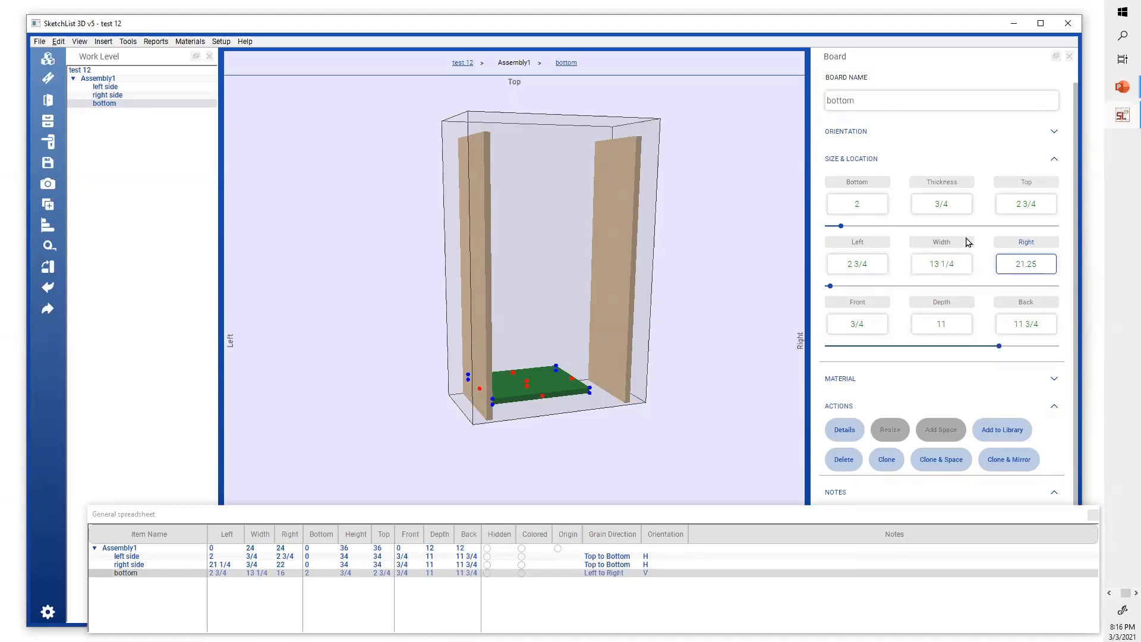
key(Return)
click(602, 370)
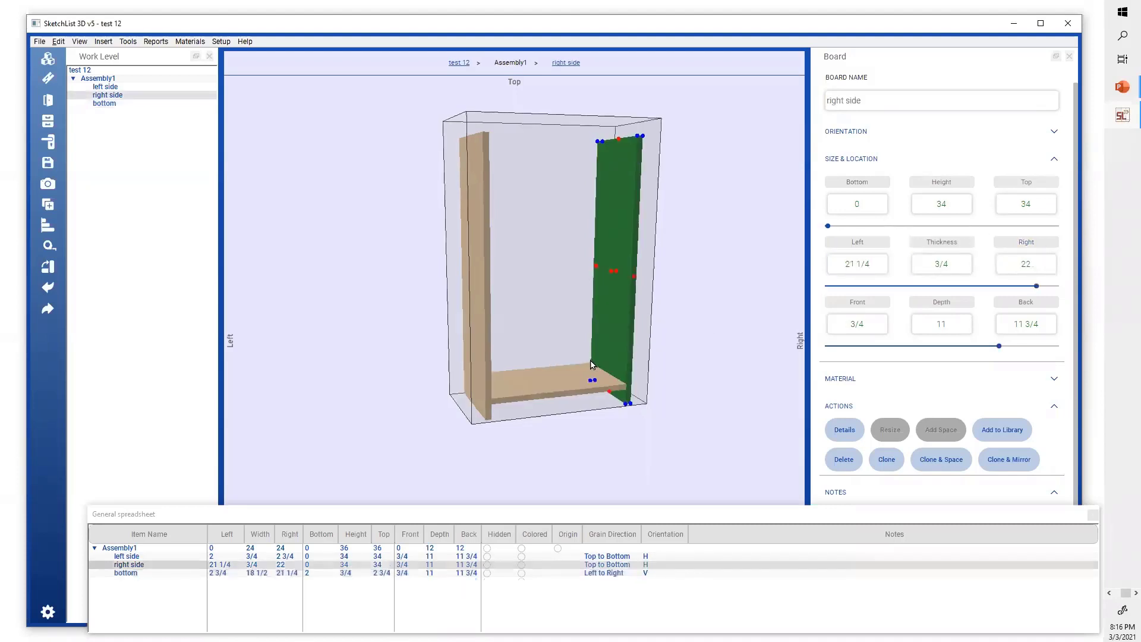
click(563, 392)
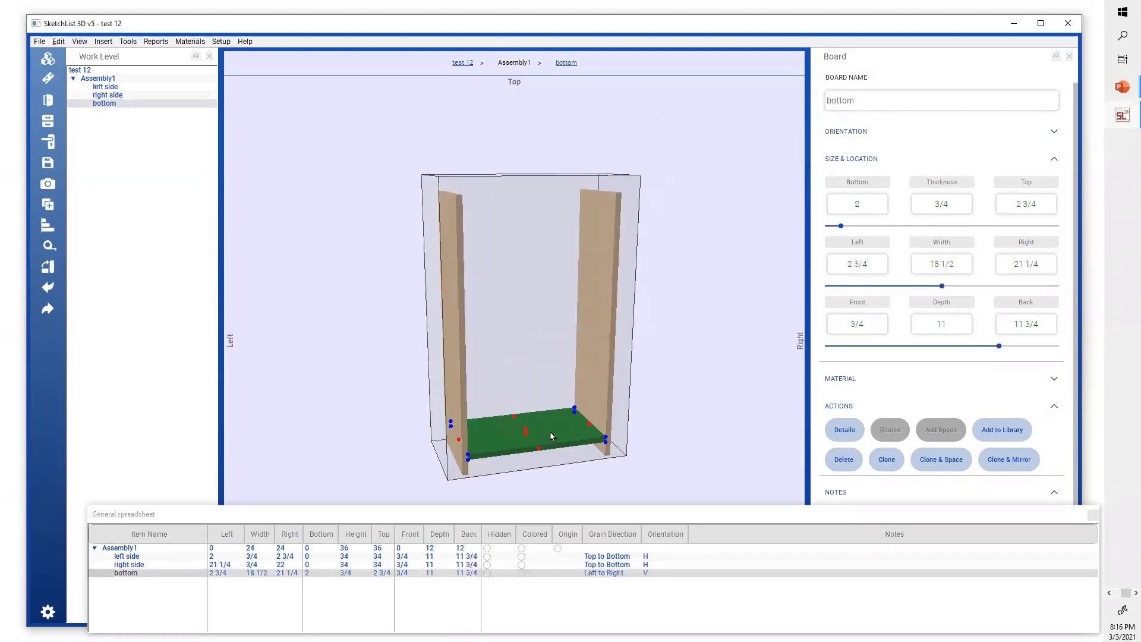
mouse_move(550, 432)
mouse_down()
mouse_move(565, 439)
mouse_move(538, 438)
mouse_up()
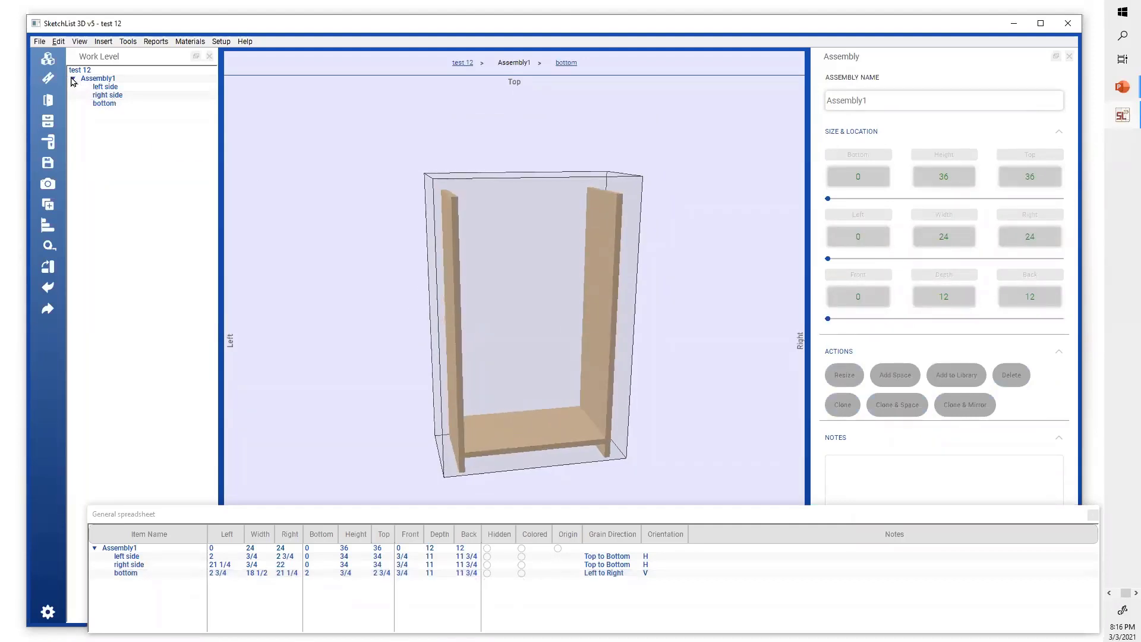
Start a new board named back in Assembly1, made of Pine with its grain direction along the height
click(48, 79)
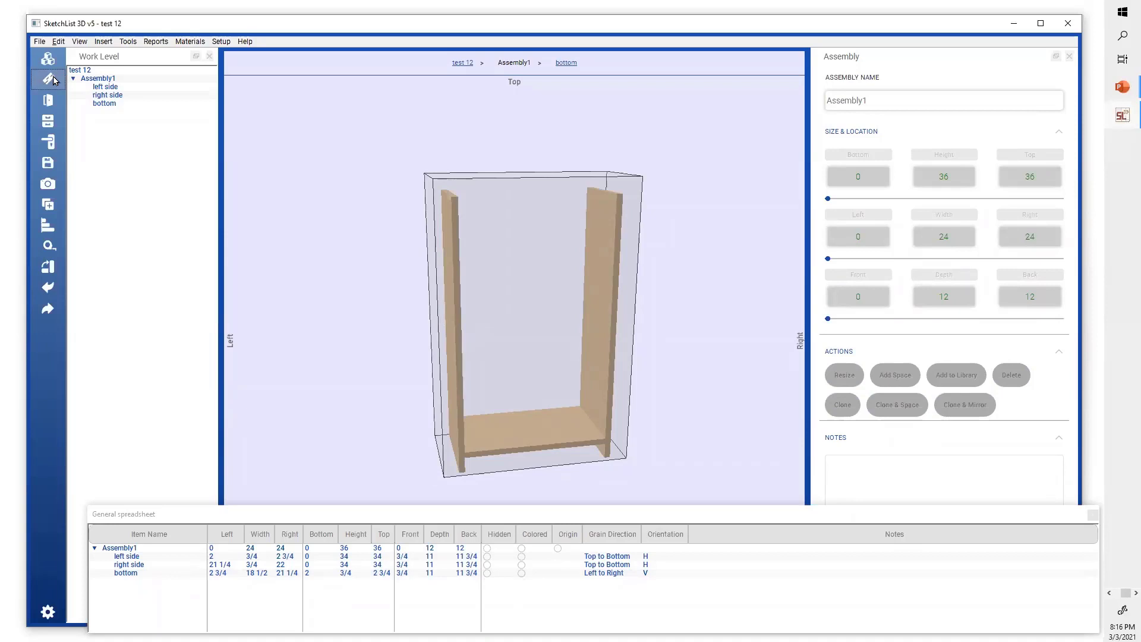
click(484, 189)
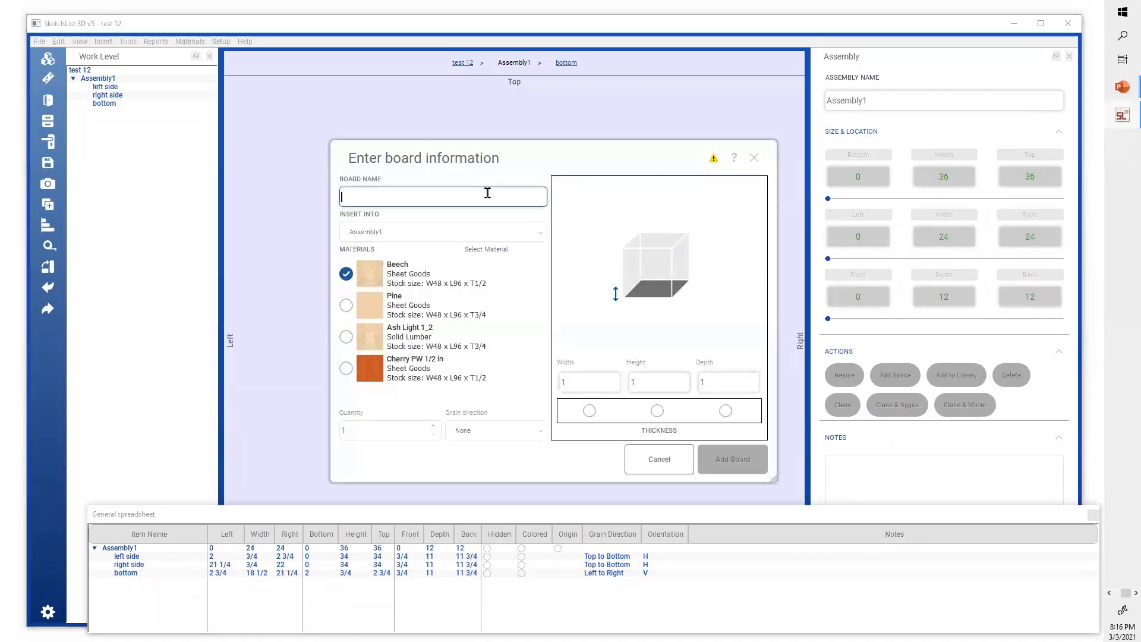
text(back)
click(347, 306)
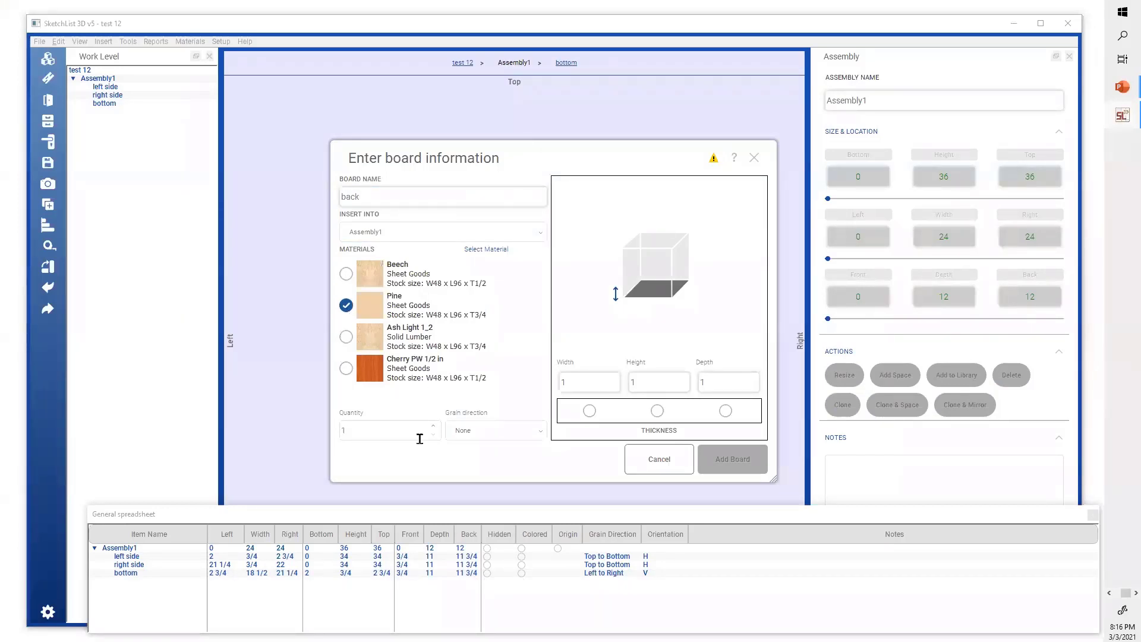
click(511, 437)
Give the back board a width of 12, height of 12 and depth of .75 as its thickness, and add it
click(586, 374)
text(12)
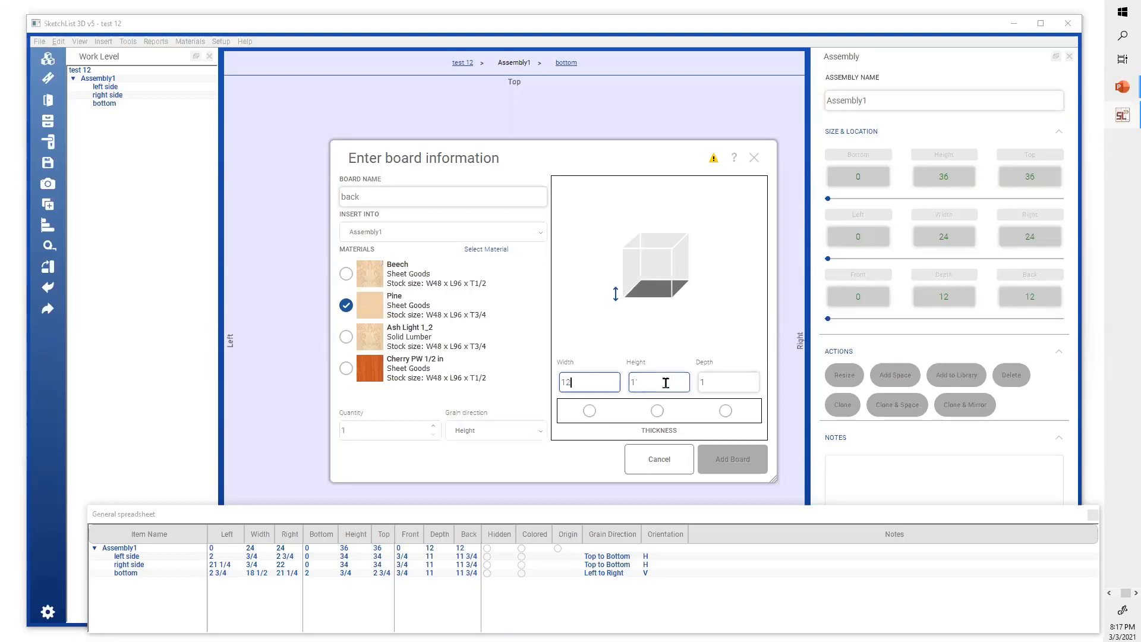
click(665, 379)
text(12)
click(731, 383)
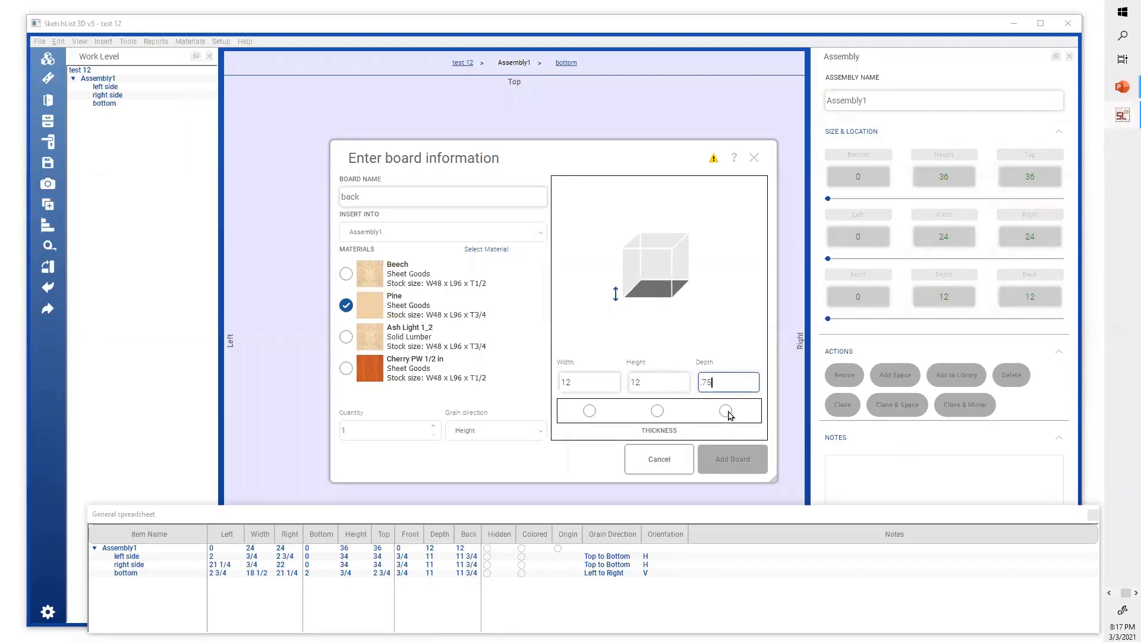
click(727, 411)
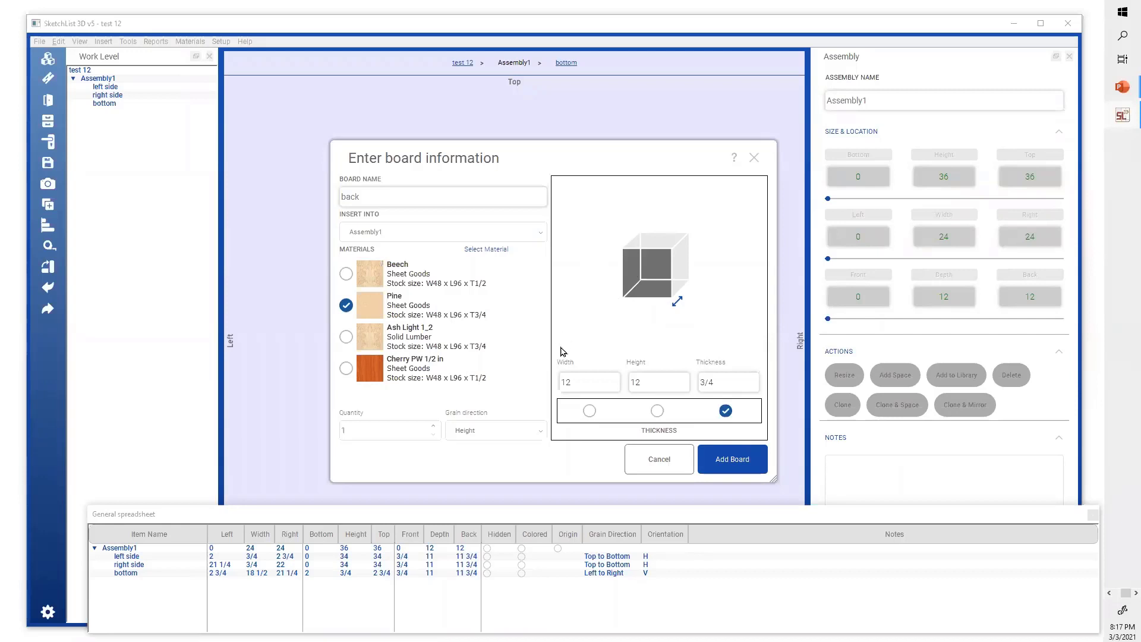
click(746, 462)
Copy the coordinates of the bottom board's upper back left corner point
drag(579, 444, 512, 434)
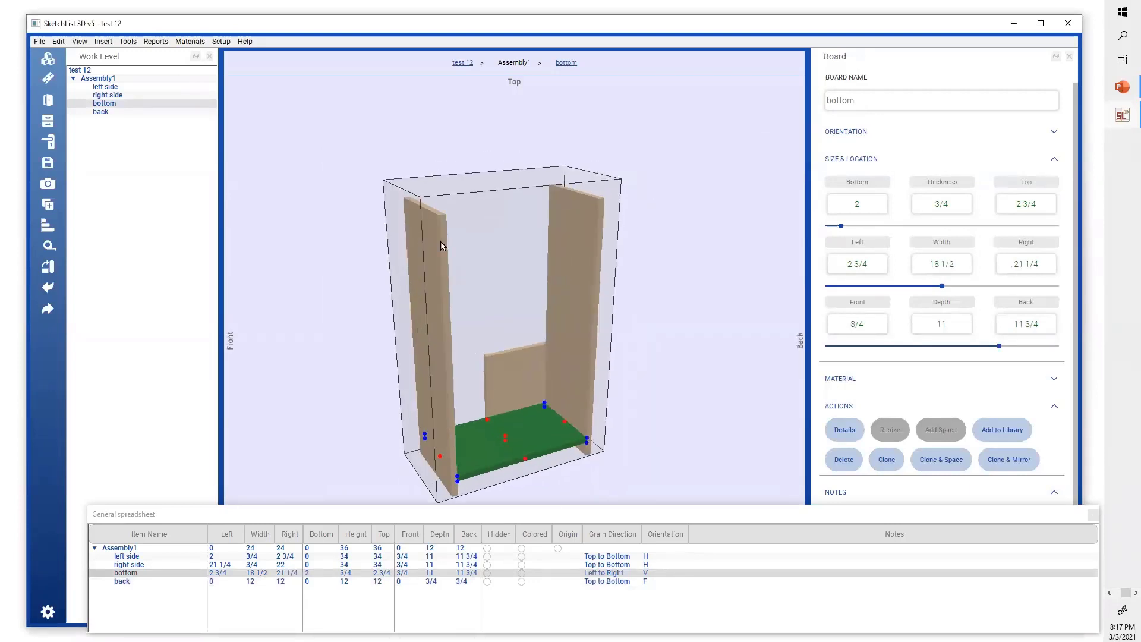
scroll(441, 246, up, 3)
scroll(523, 271, down, 4)
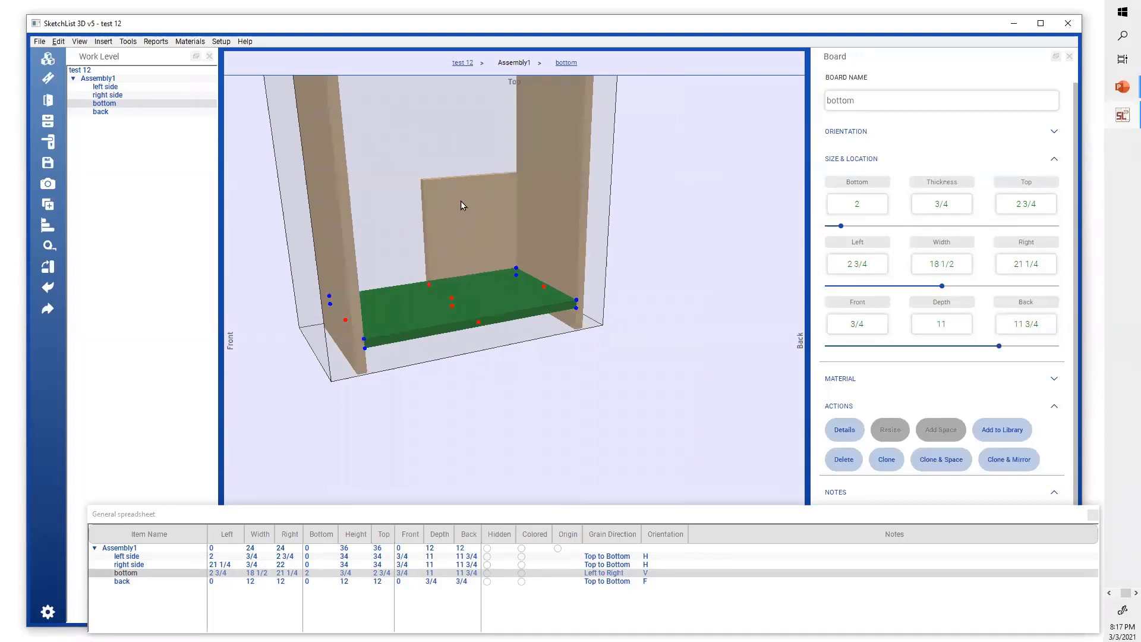
click(576, 300)
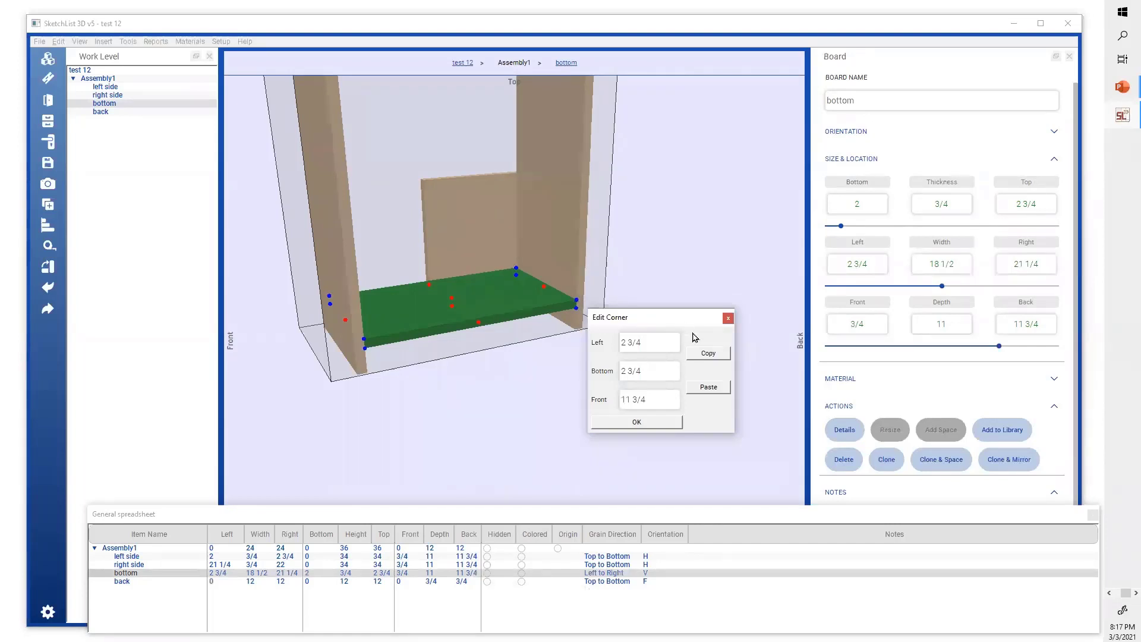
click(708, 355)
click(668, 423)
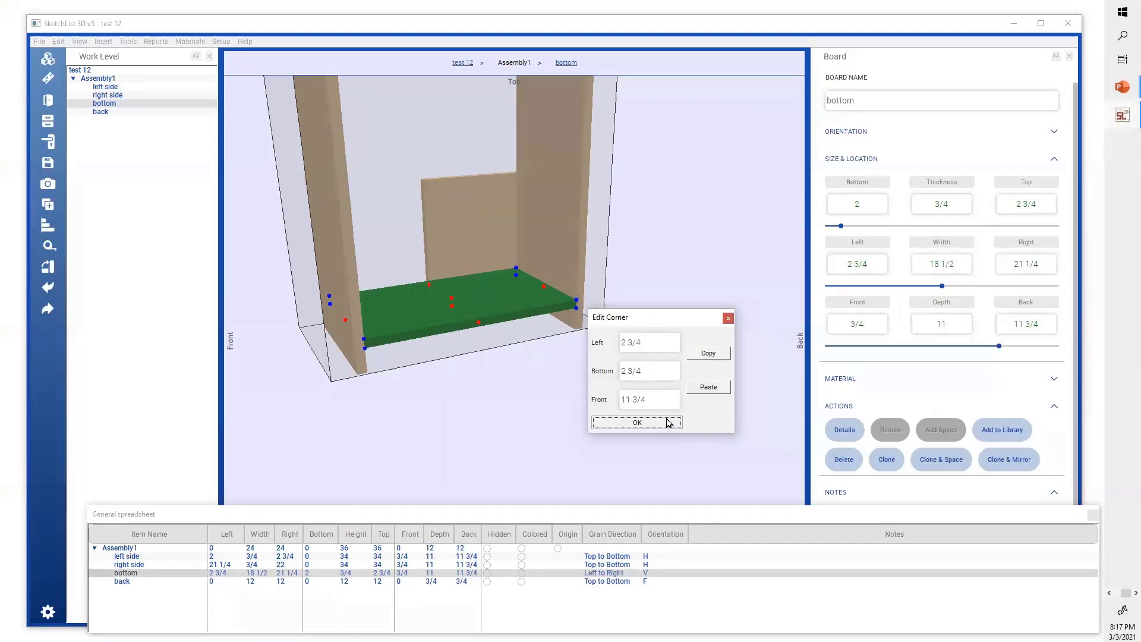
Paste the copied coordinates onto the back board's lower back left corner point to seat it on the bottom board
click(472, 224)
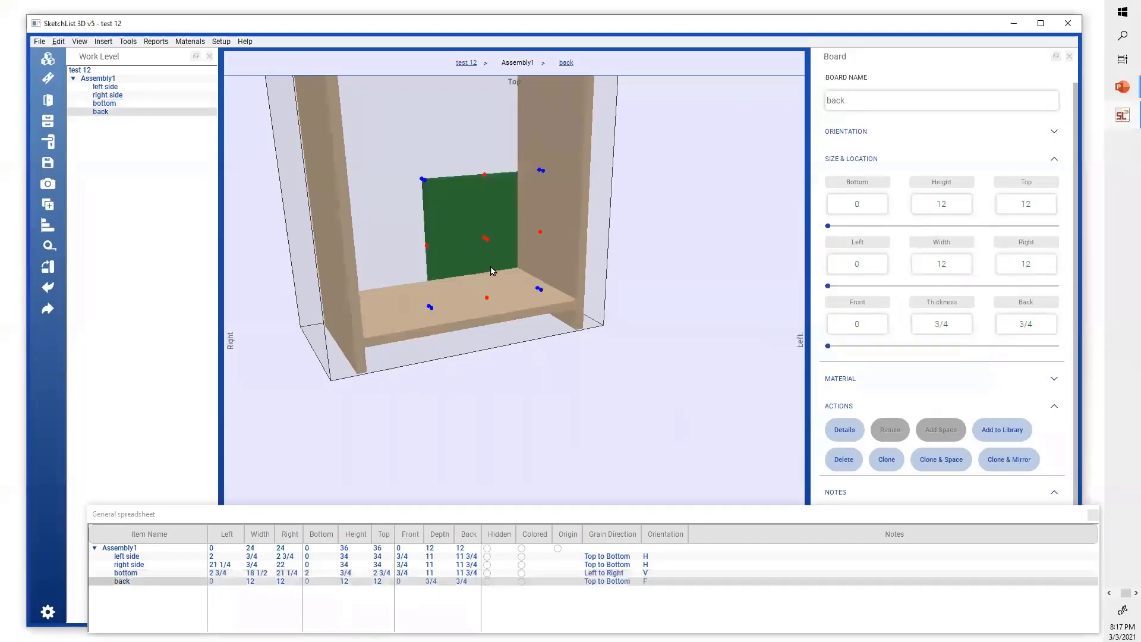
click(533, 273)
right_drag(426, 312, 617, 241)
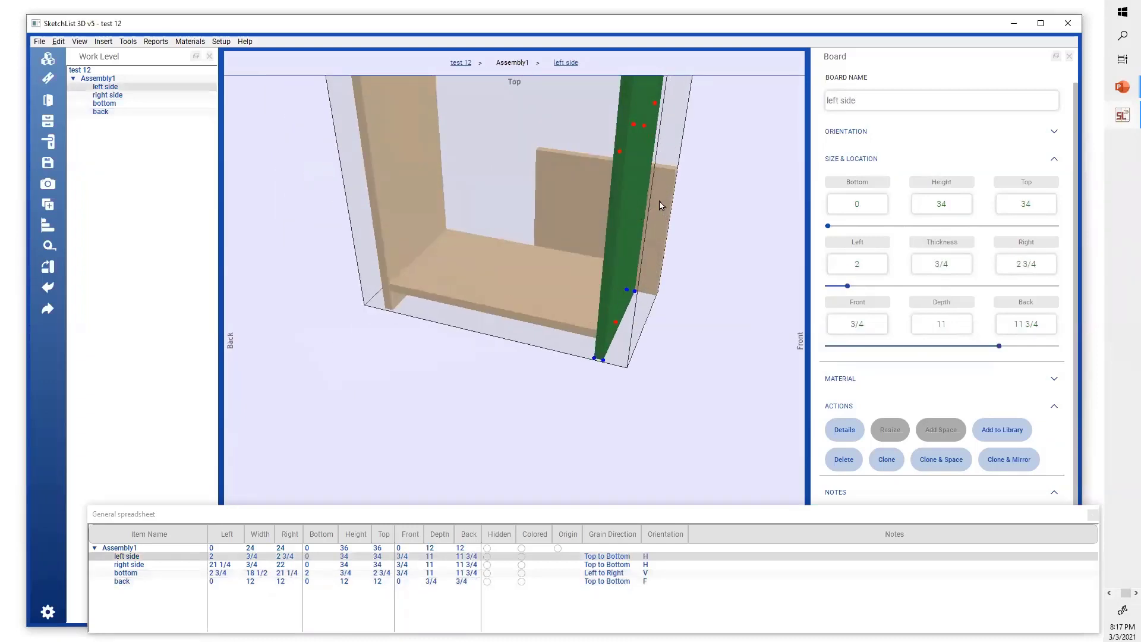
click(665, 224)
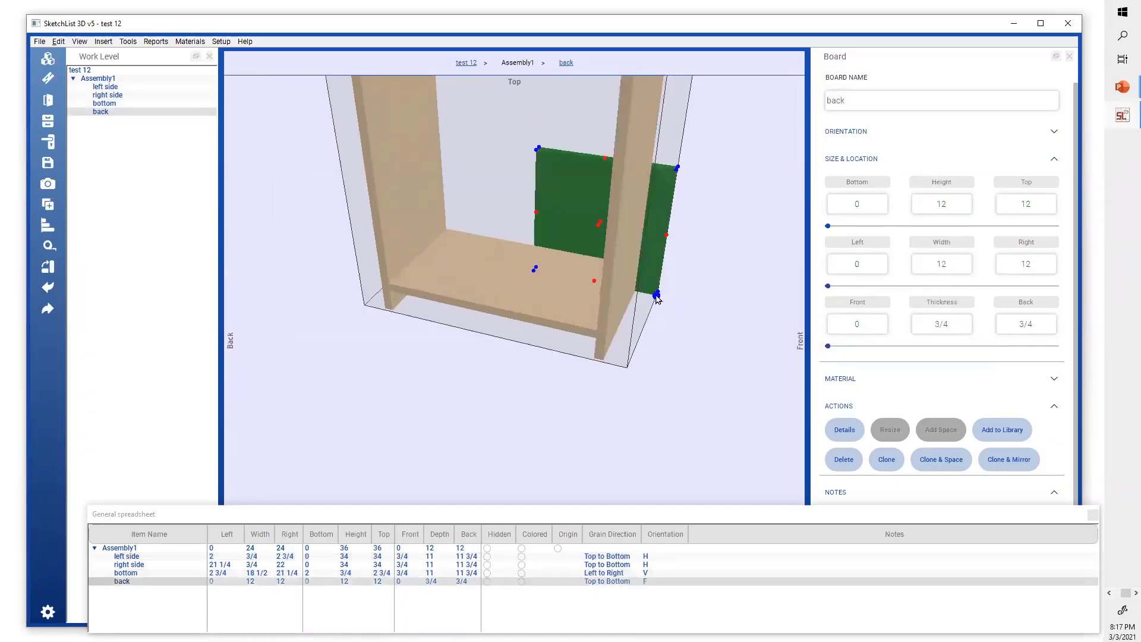
click(657, 296)
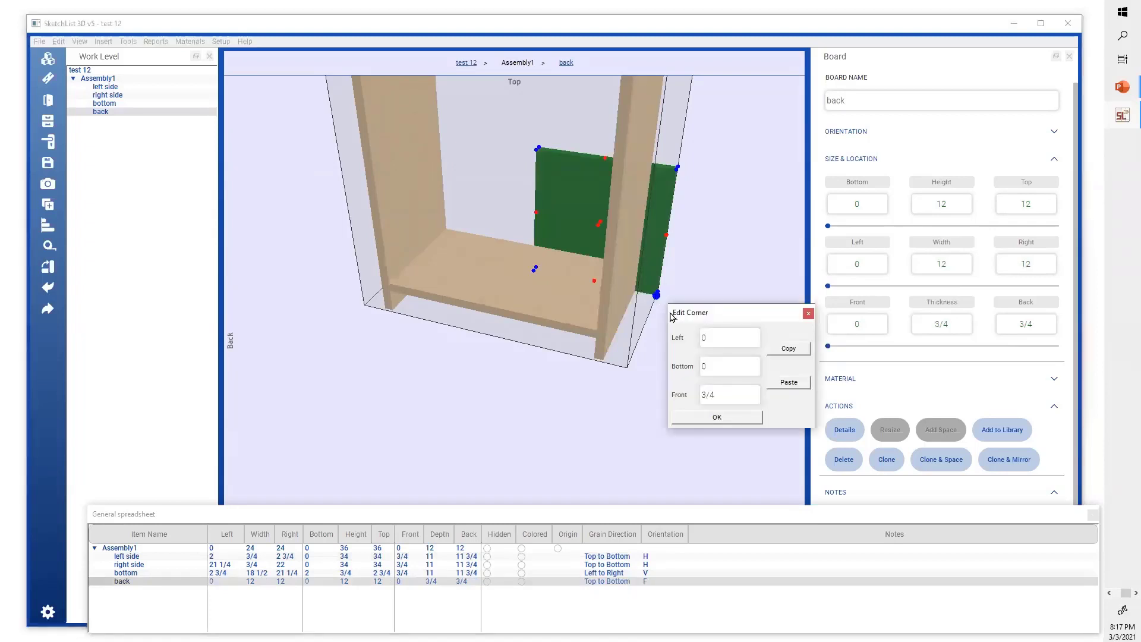
click(778, 384)
click(743, 420)
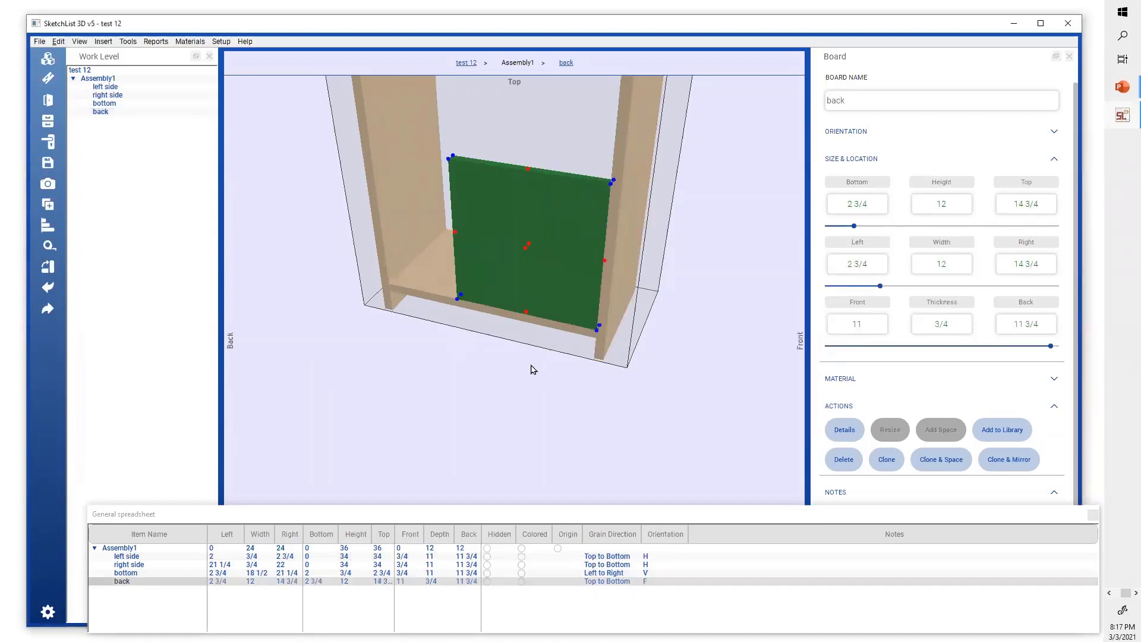
Stretch the back board by its right face point to meet the right side board's inner face, making it 18 1/2 wide
middle_drag(534, 301, 566, 375)
scroll(567, 373, down, 4)
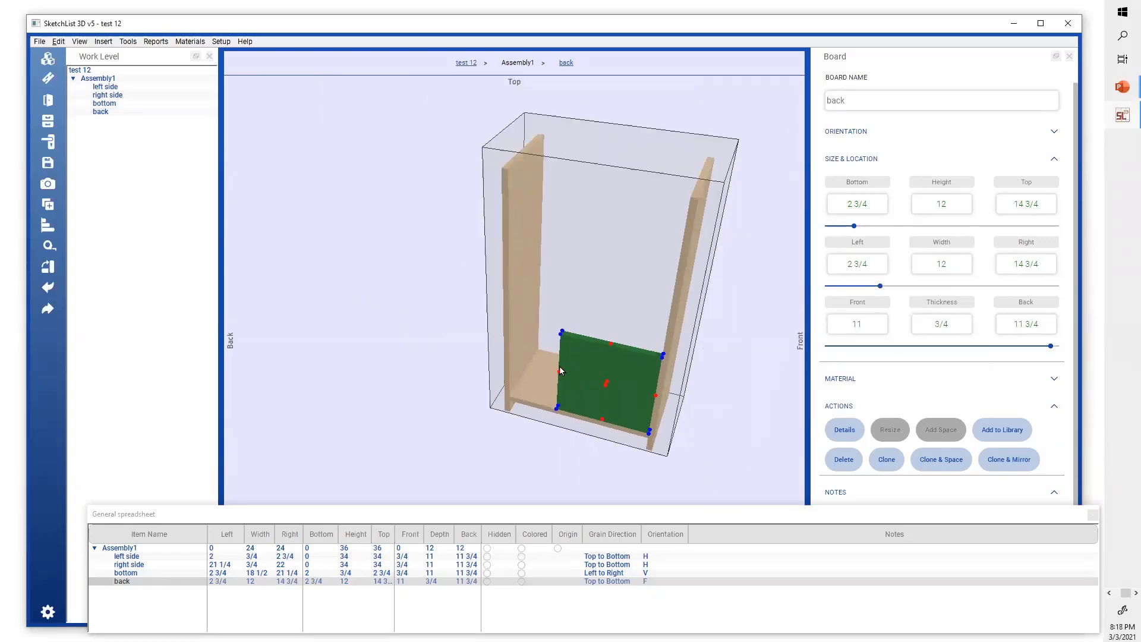
drag(557, 365, 518, 360)
click(595, 351)
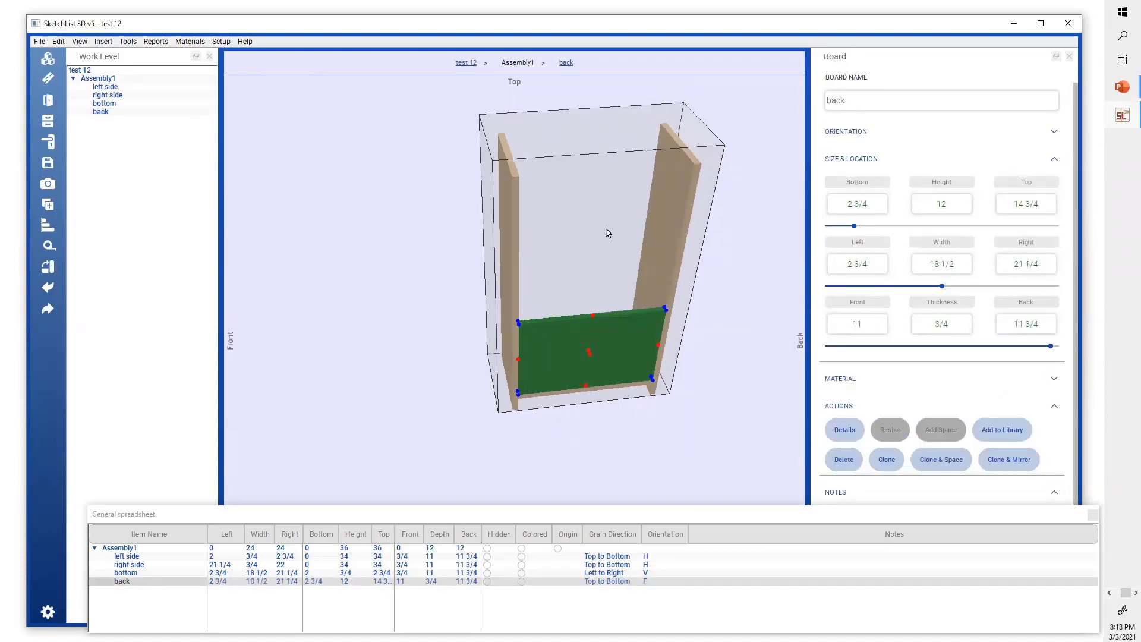
Set the back board's top location to 34 in the spreadsheet, matching the height of the side boards
click(688, 187)
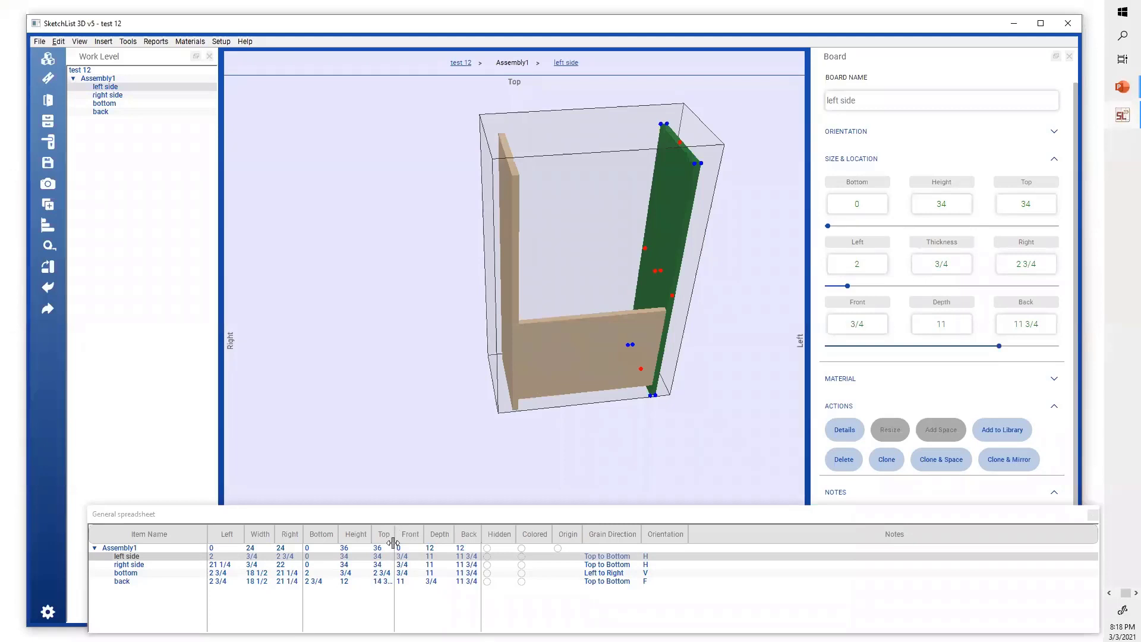
click(384, 586)
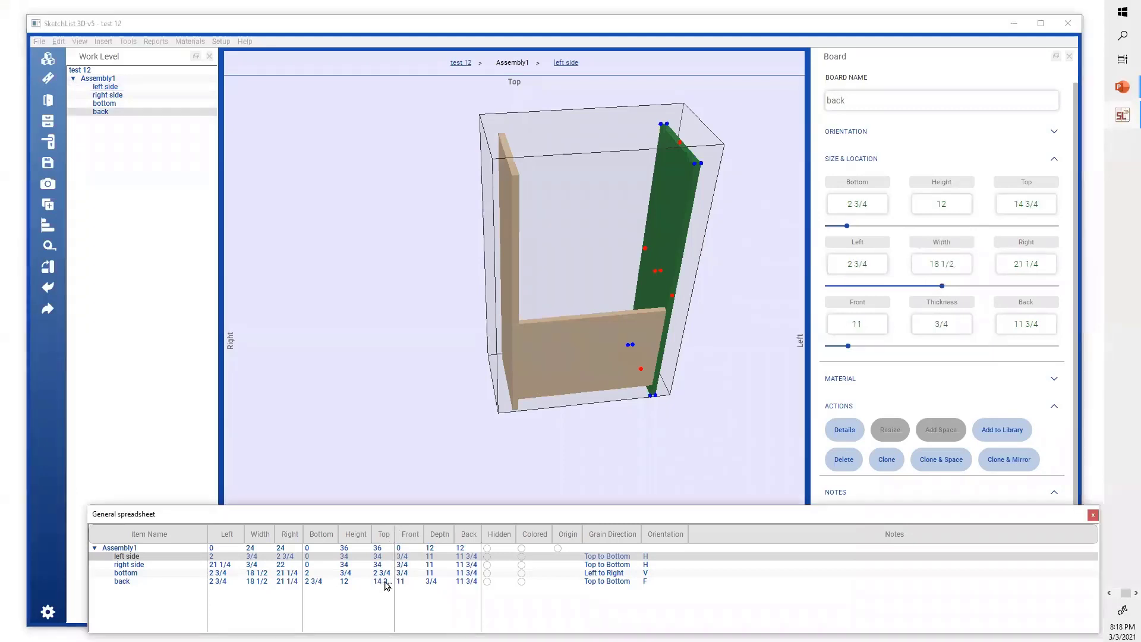
text(34)
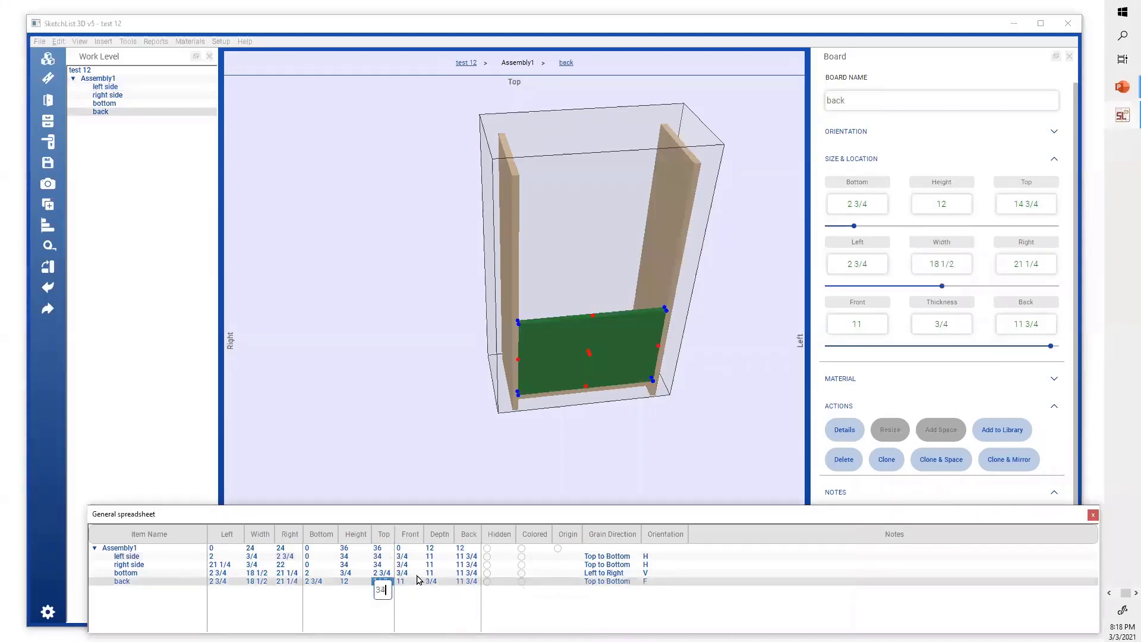
key(Return)
drag(734, 287, 321, 257)
scroll(532, 245, up, 3)
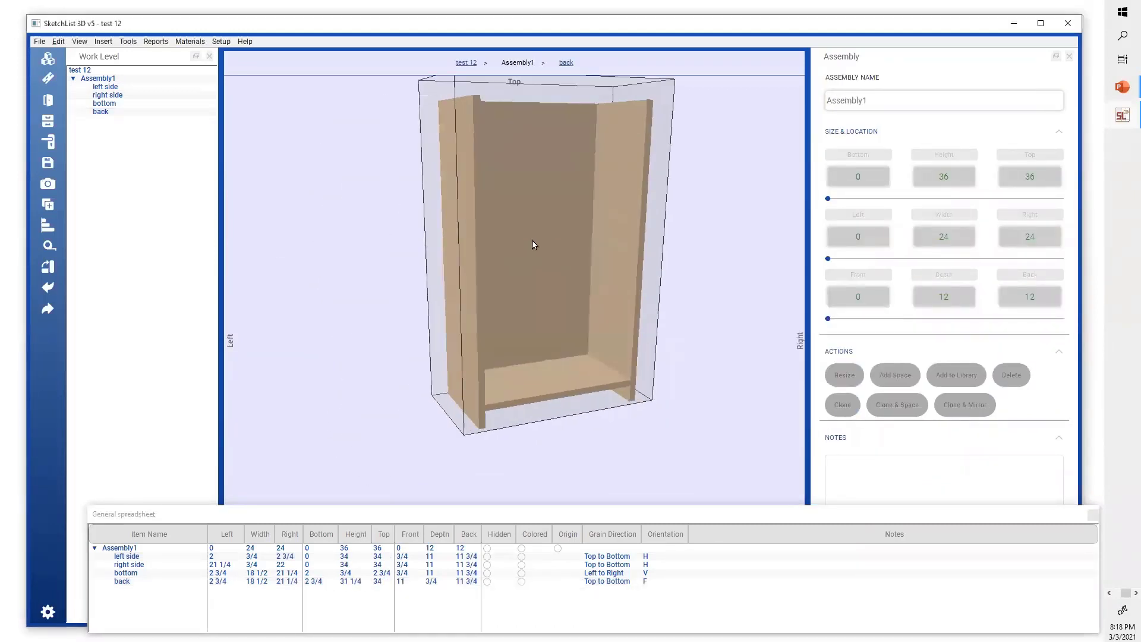
click(516, 258)
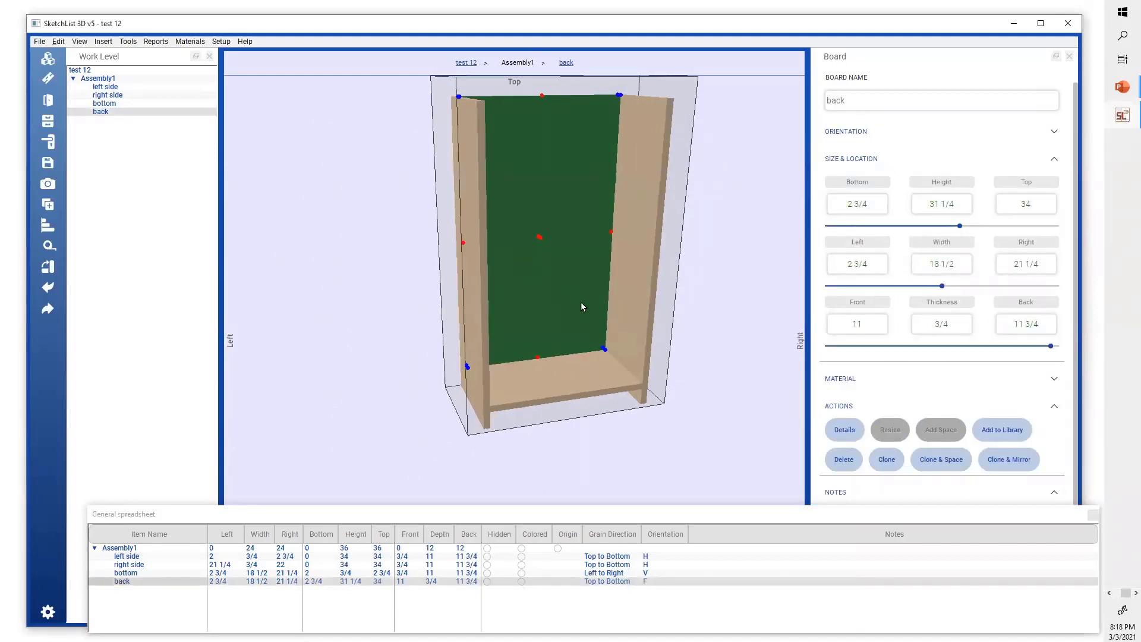
right_drag(570, 272, 555, 290)
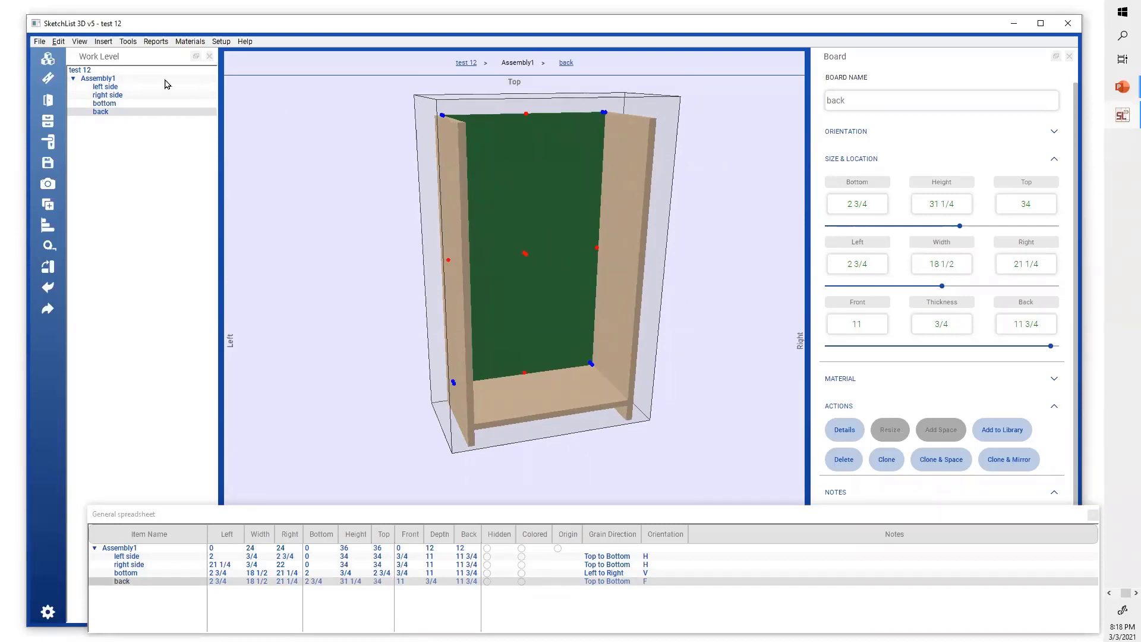
Go up to the test 12 project level and examine Assembly1 and its bounding box from several angles
click(98, 69)
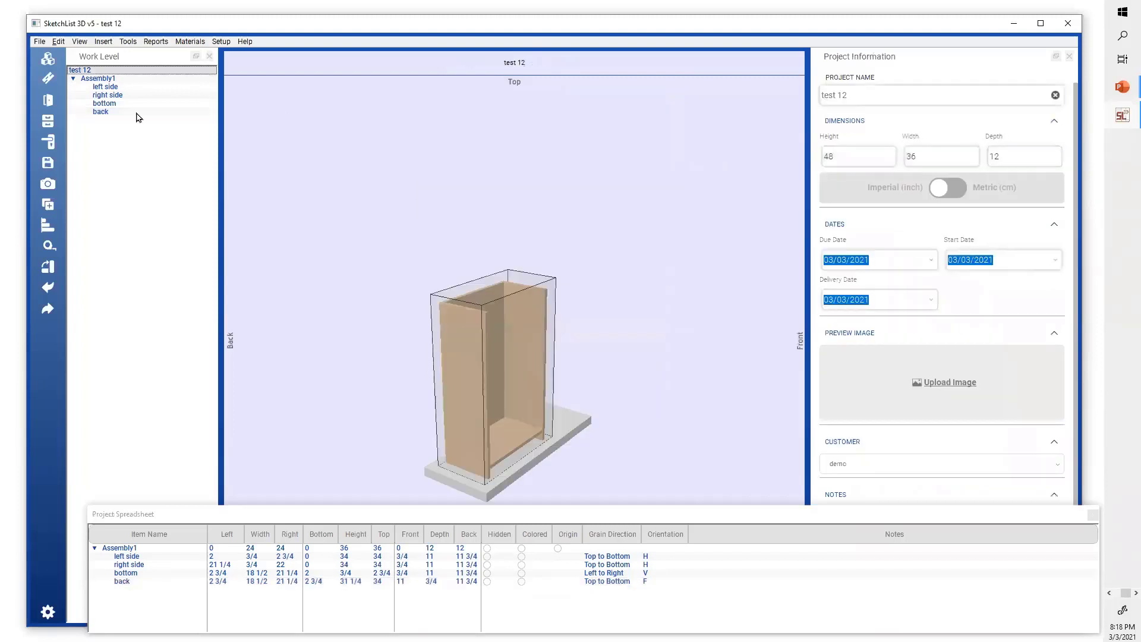
click(430, 346)
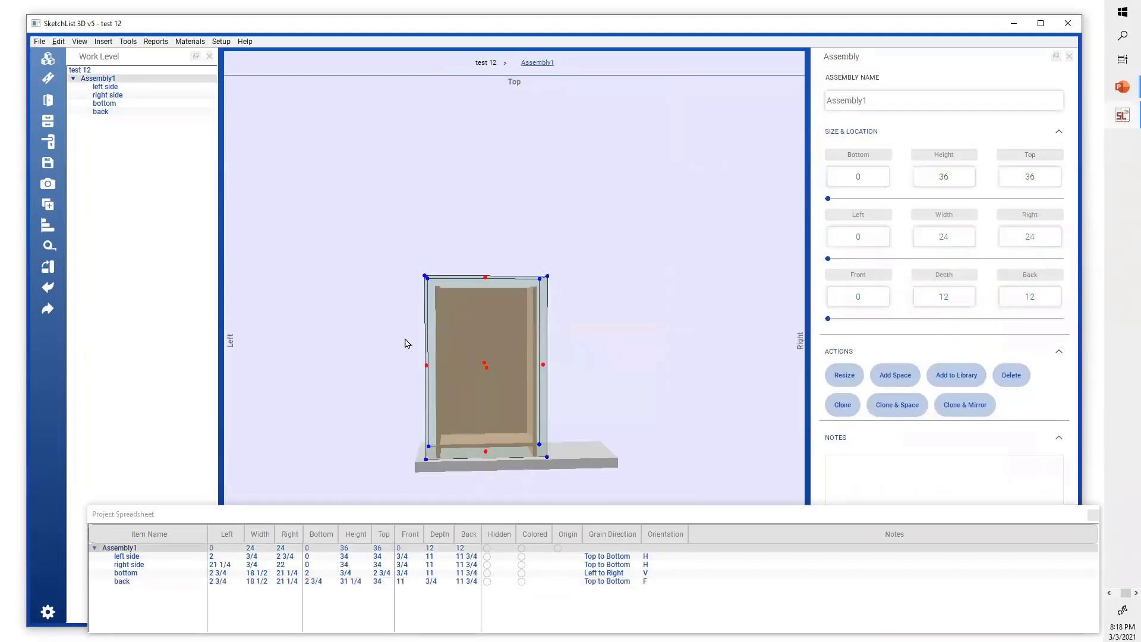
middle_drag(448, 346, 501, 344)
click(491, 371)
click(492, 294)
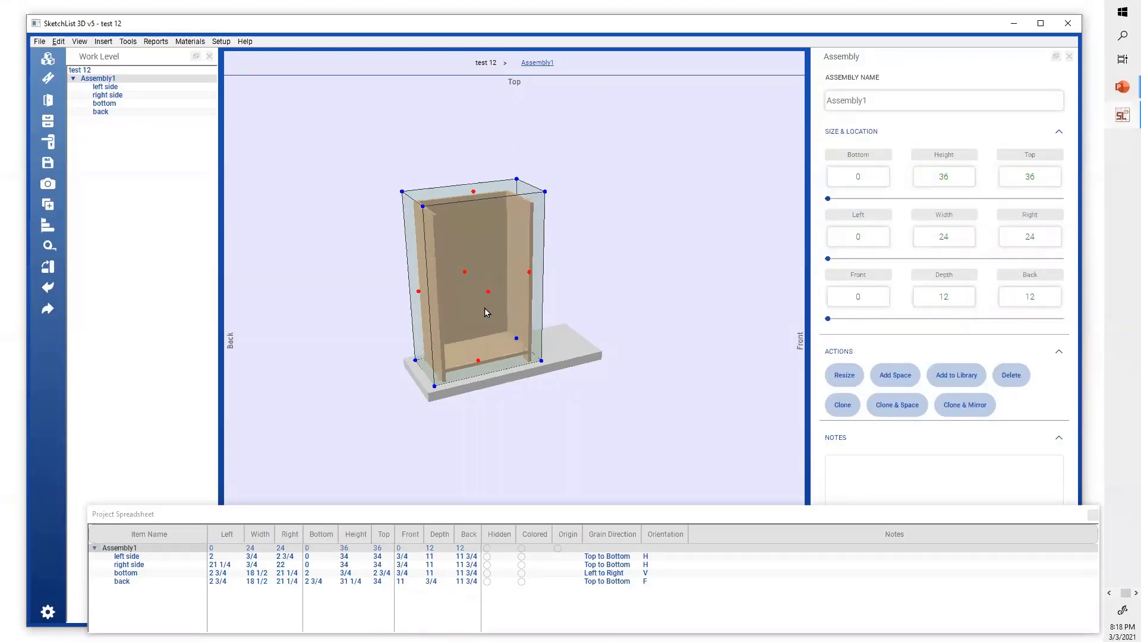
mouse_move(486, 308)
mouse_down()
mouse_move(466, 300)
mouse_move(466, 321)
mouse_move(498, 297)
mouse_up()
click(465, 293)
click(482, 285)
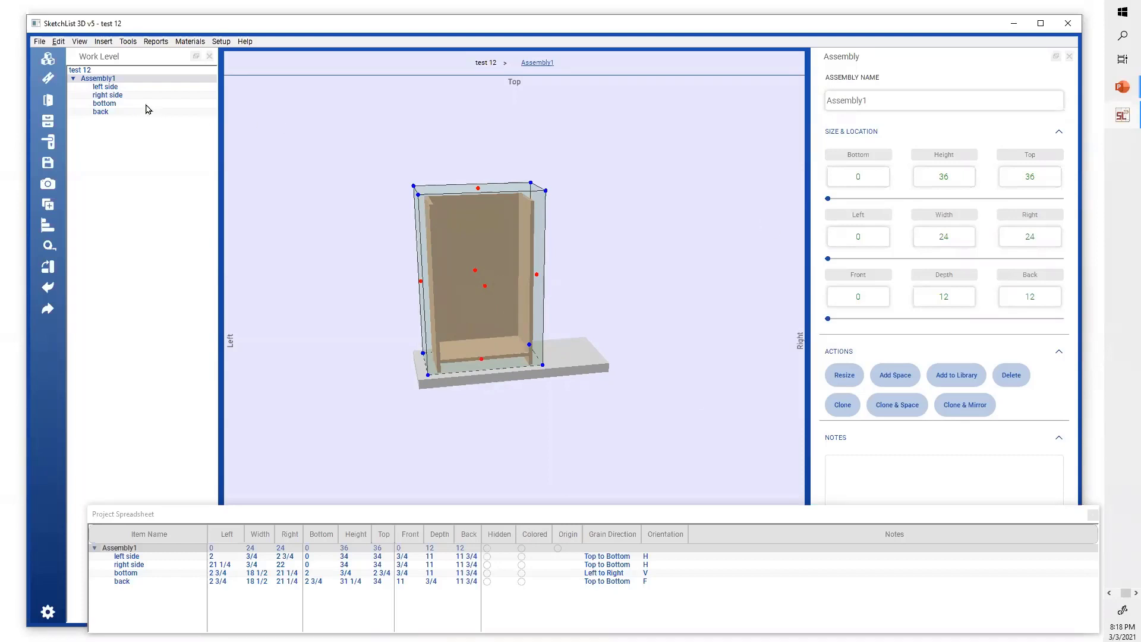
Set Assembly1's overall width to 36 in its properties at the project level
click(100, 71)
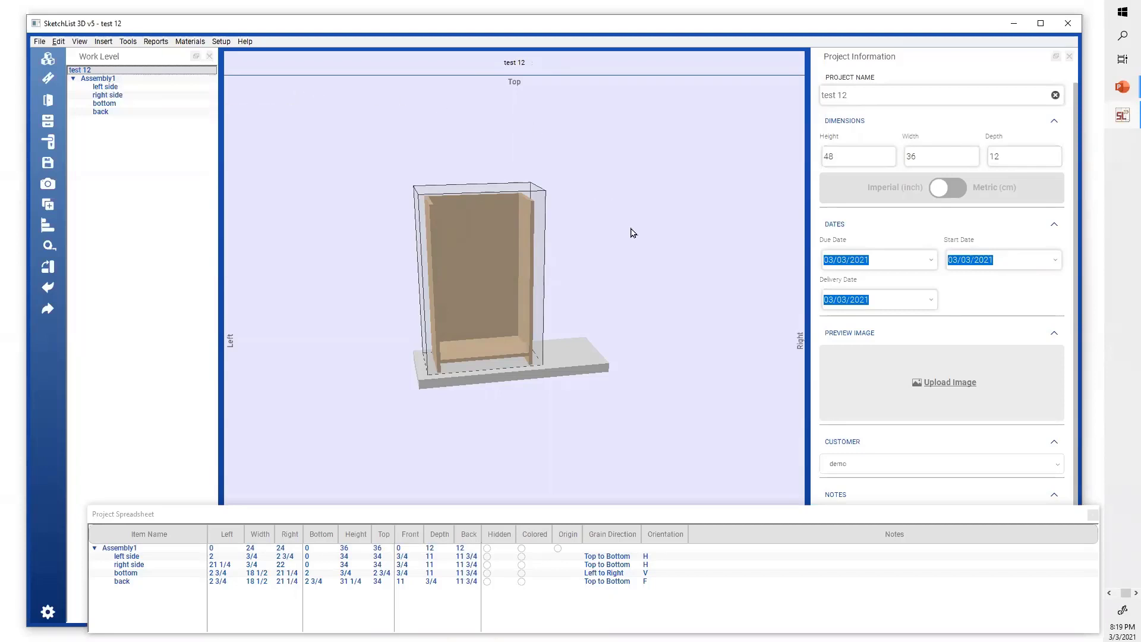
click(493, 268)
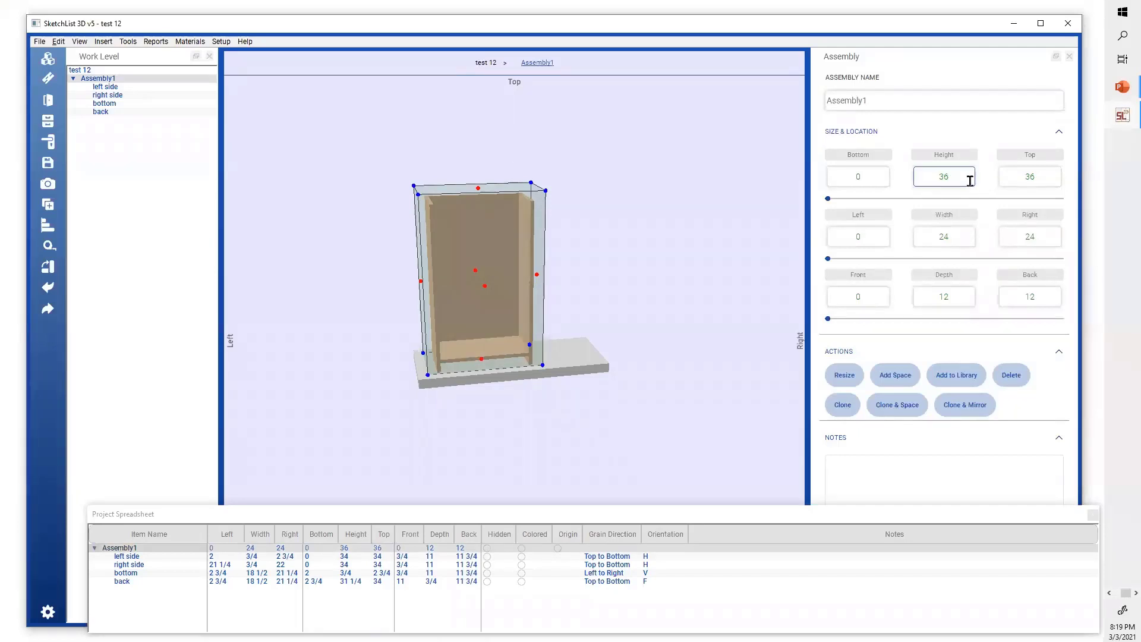
double_click(967, 244)
text(36)
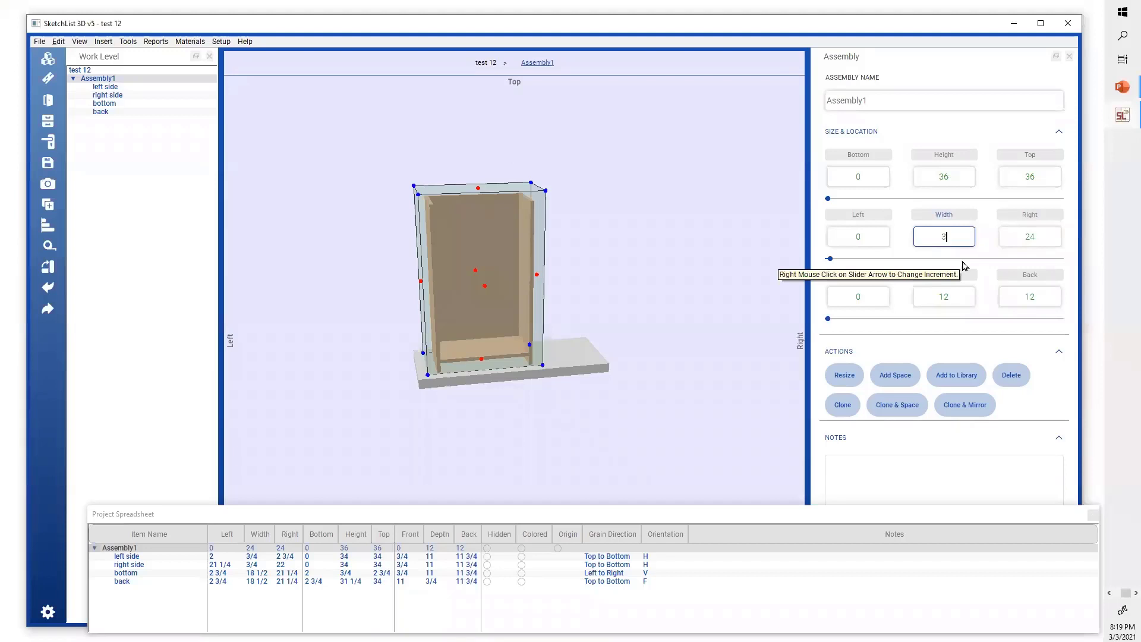
click(1024, 216)
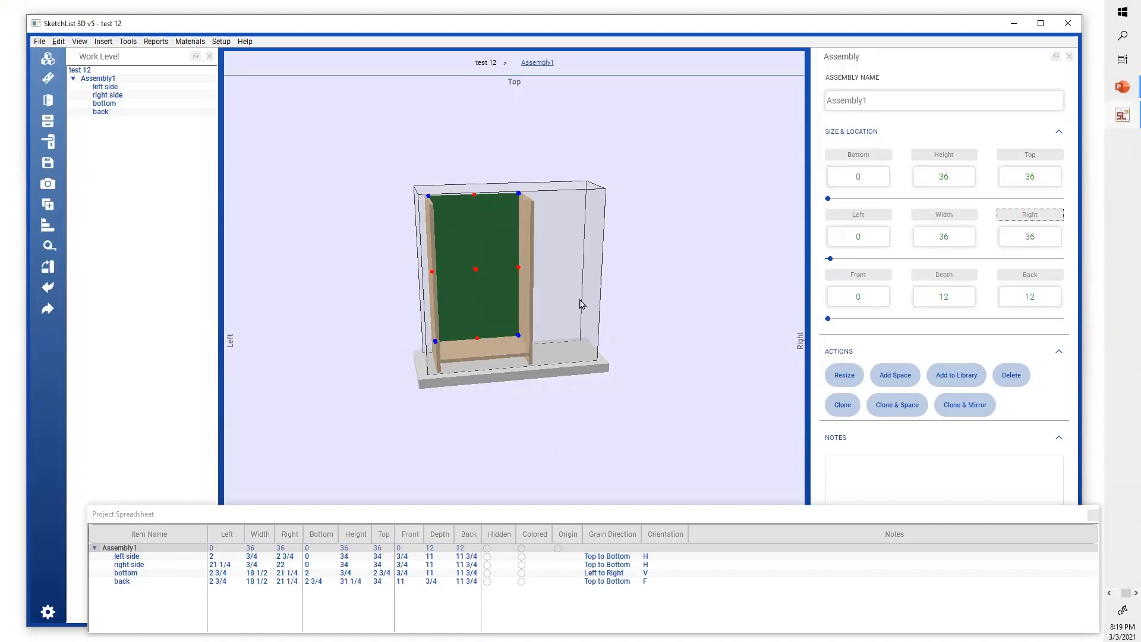
click(728, 244)
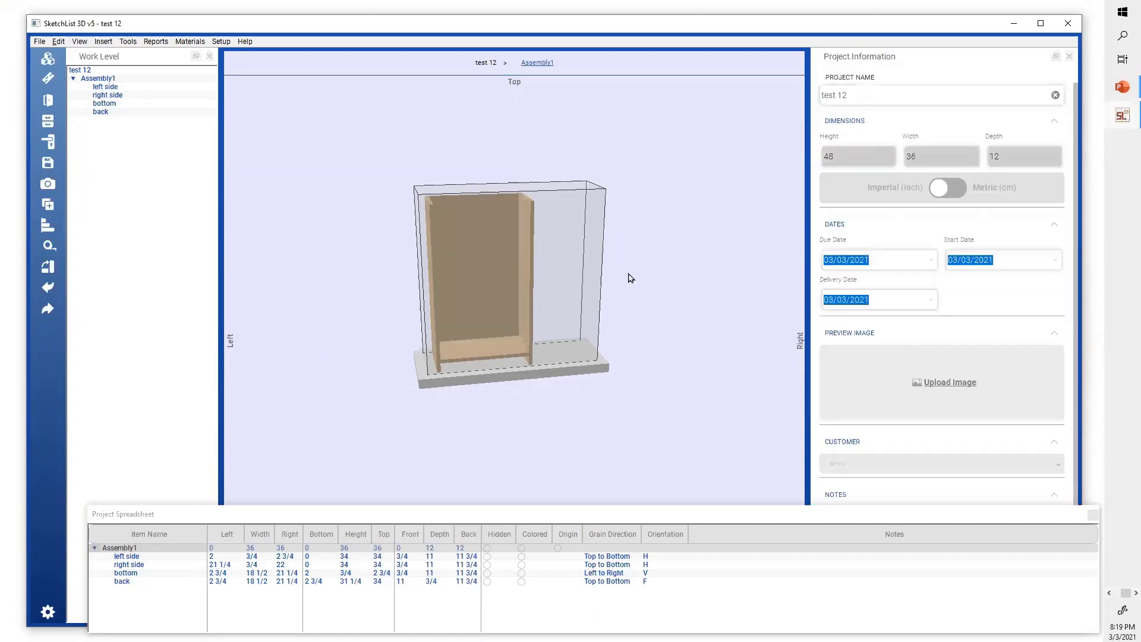
click(565, 264)
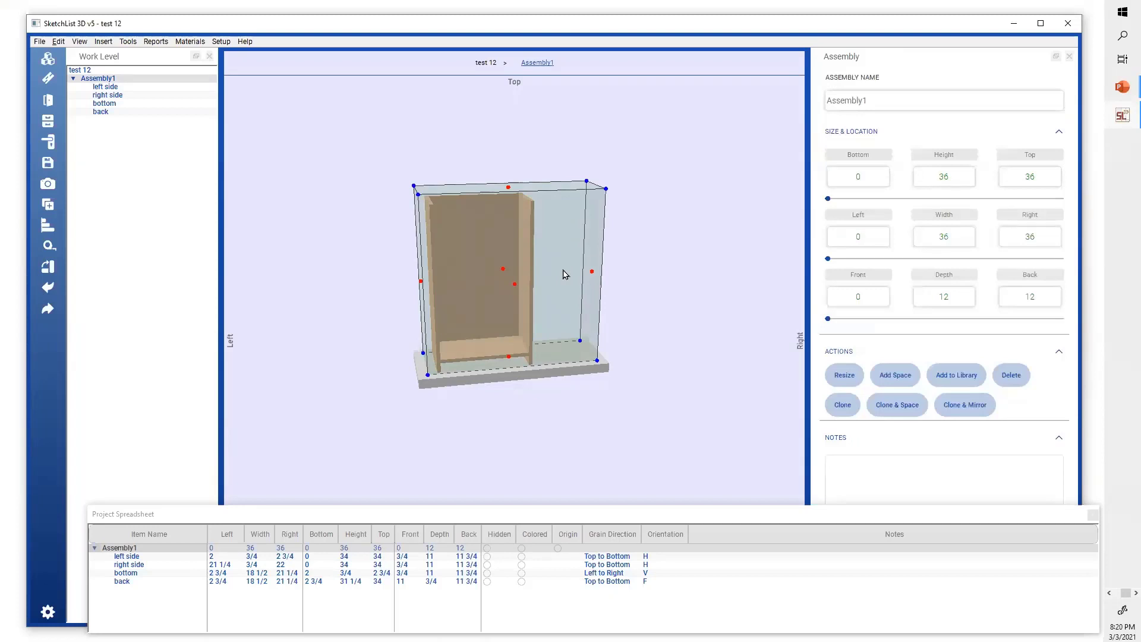
Undo the assembly's width change and select Assembly1 again
key(ctrl+z)
key(ctrl+z)
key(ctrl+z)
click(457, 275)
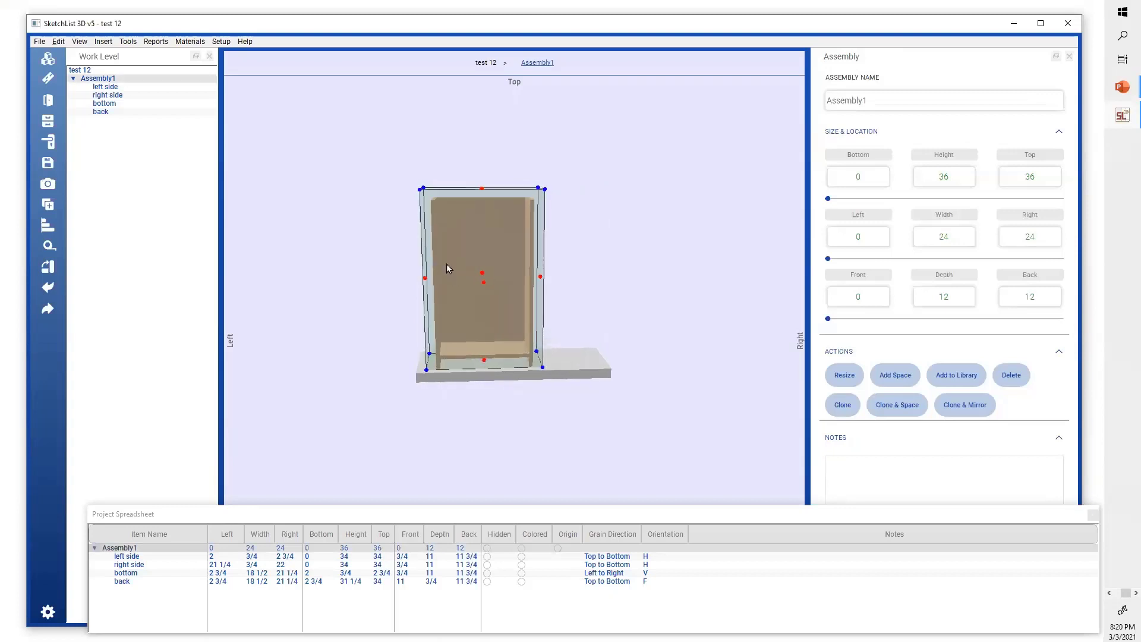
Resize Assembly1 from its right face point to a width of 35, stretching its boards along with it
scroll(475, 276, up, 1)
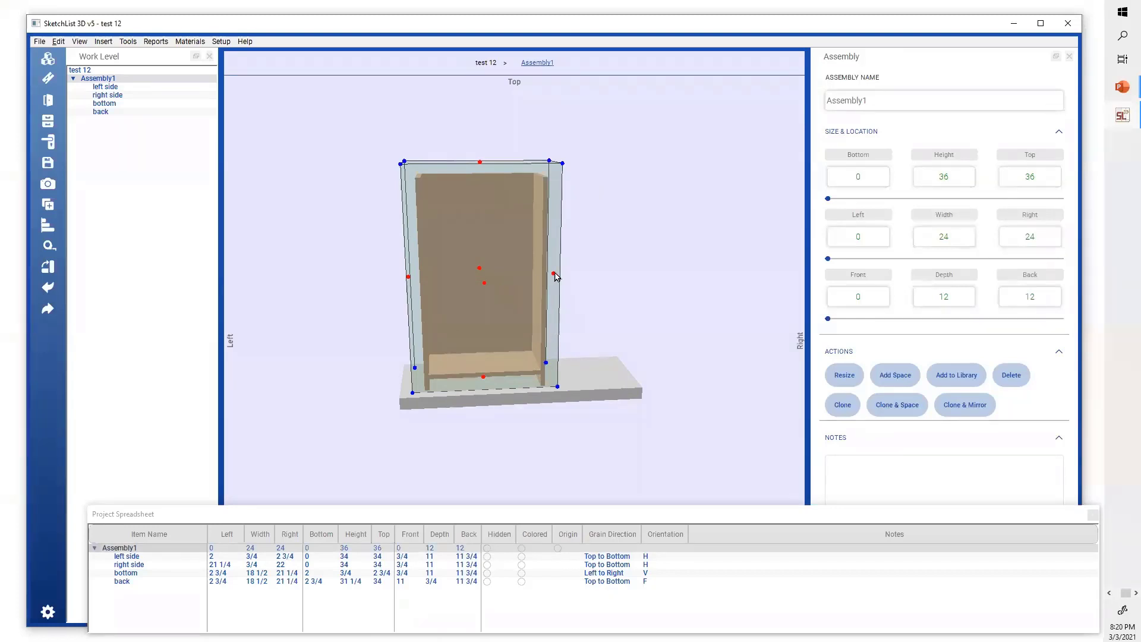
scroll(625, 238, up, 1)
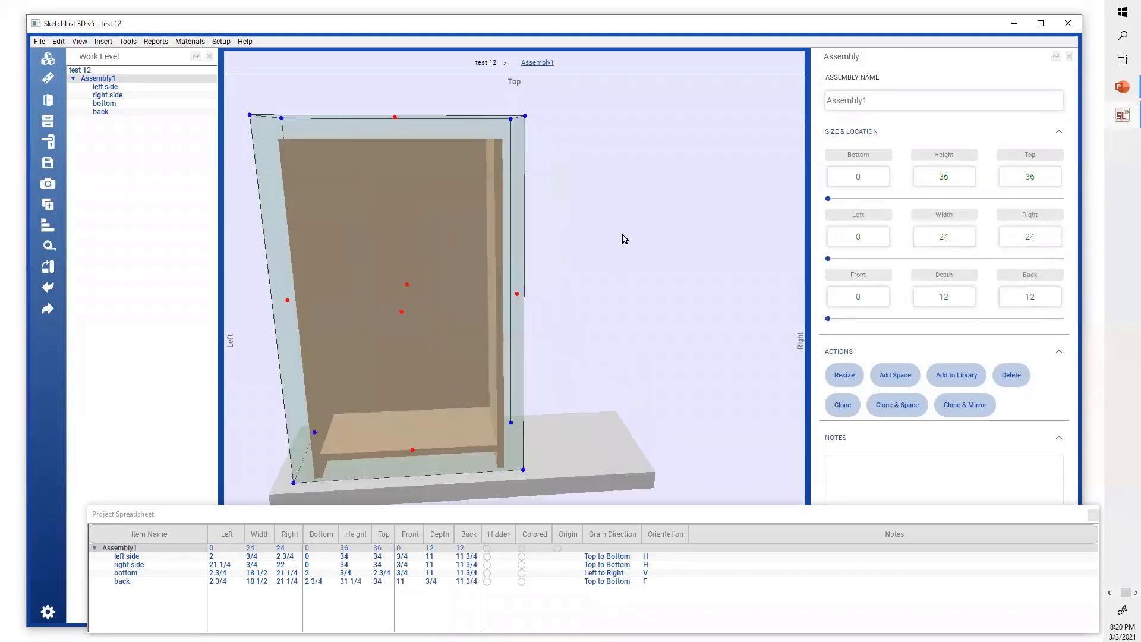
right_click(518, 293)
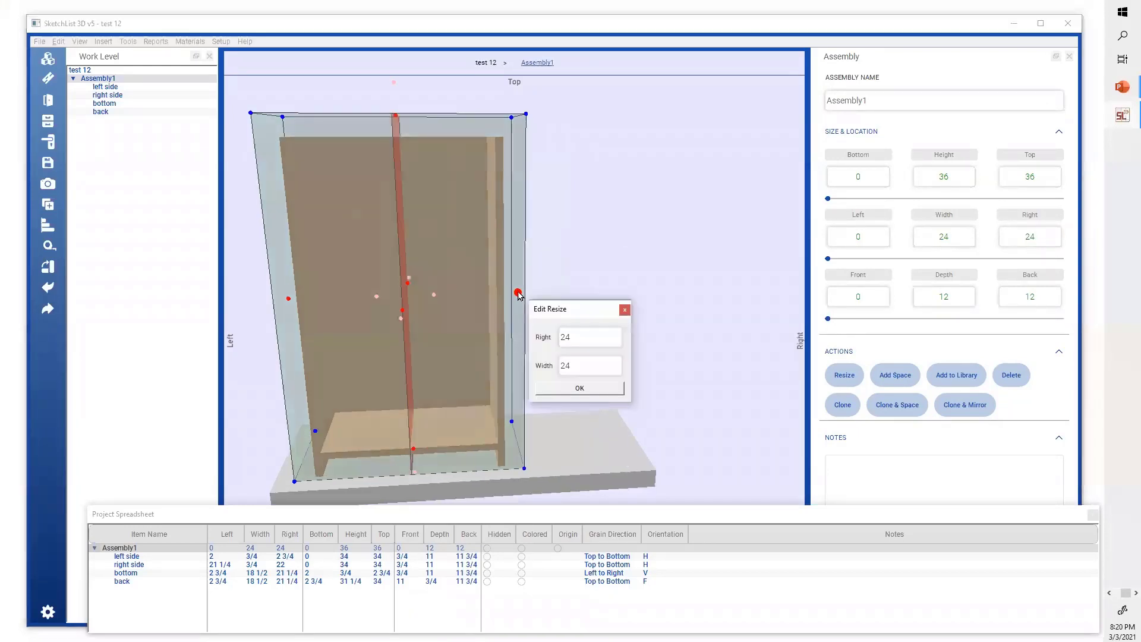
click(588, 366)
double_click(589, 366)
text(35)
click(575, 389)
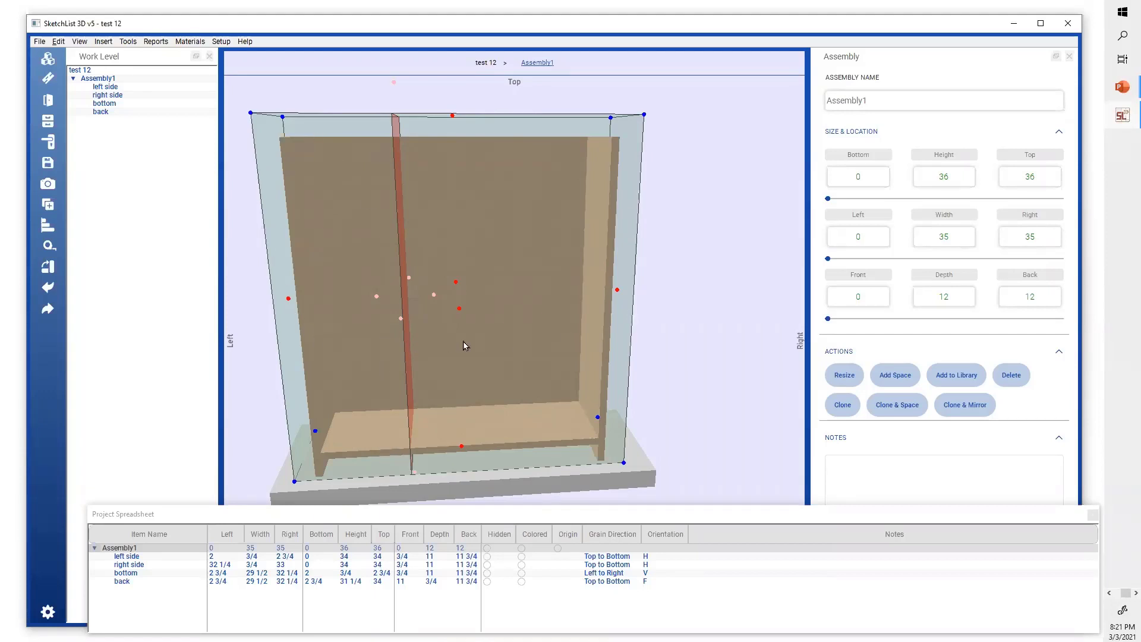
Examine the resized assembly from several angles to check how its side, bottom and back boards fit together
click(483, 348)
click(487, 355)
scroll(488, 353, up, 5)
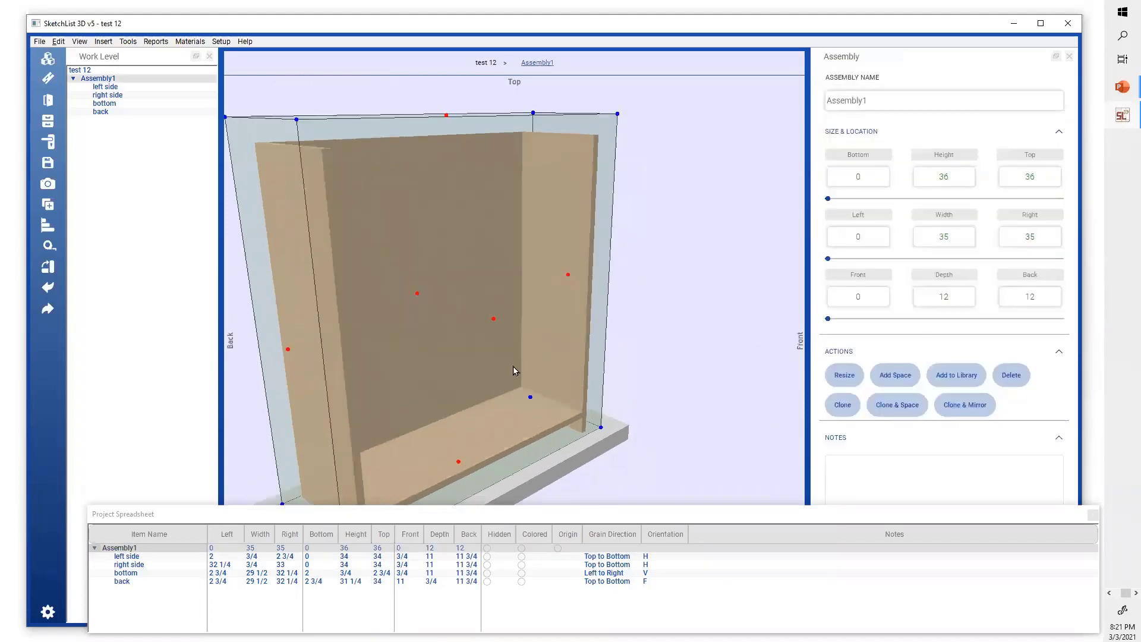
scroll(480, 369, down, 5)
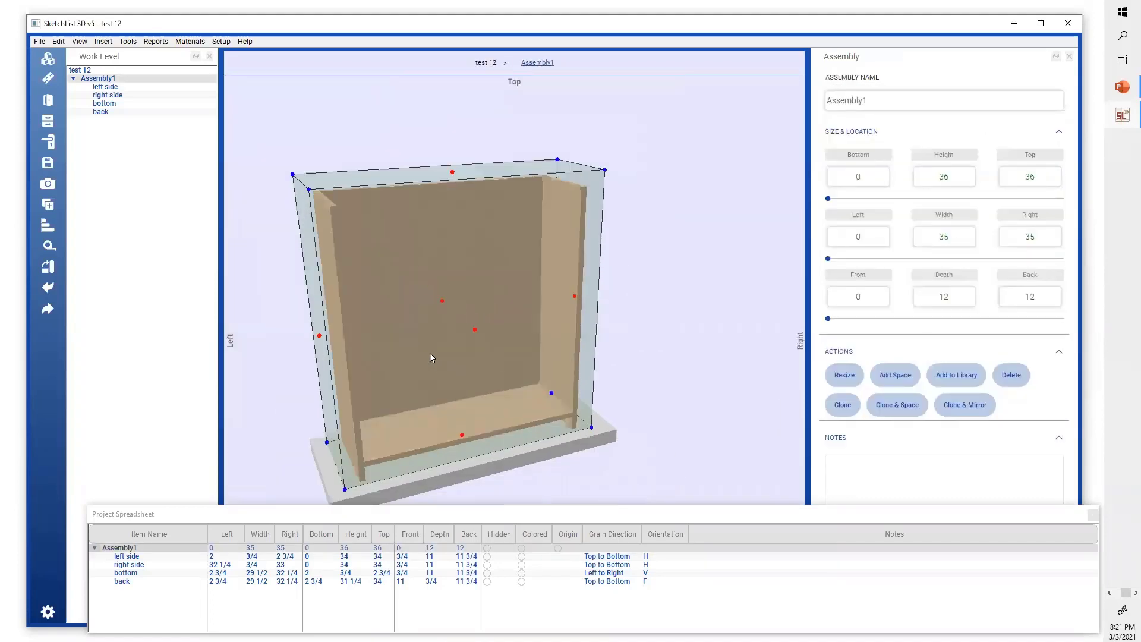
drag(430, 353, 469, 338)
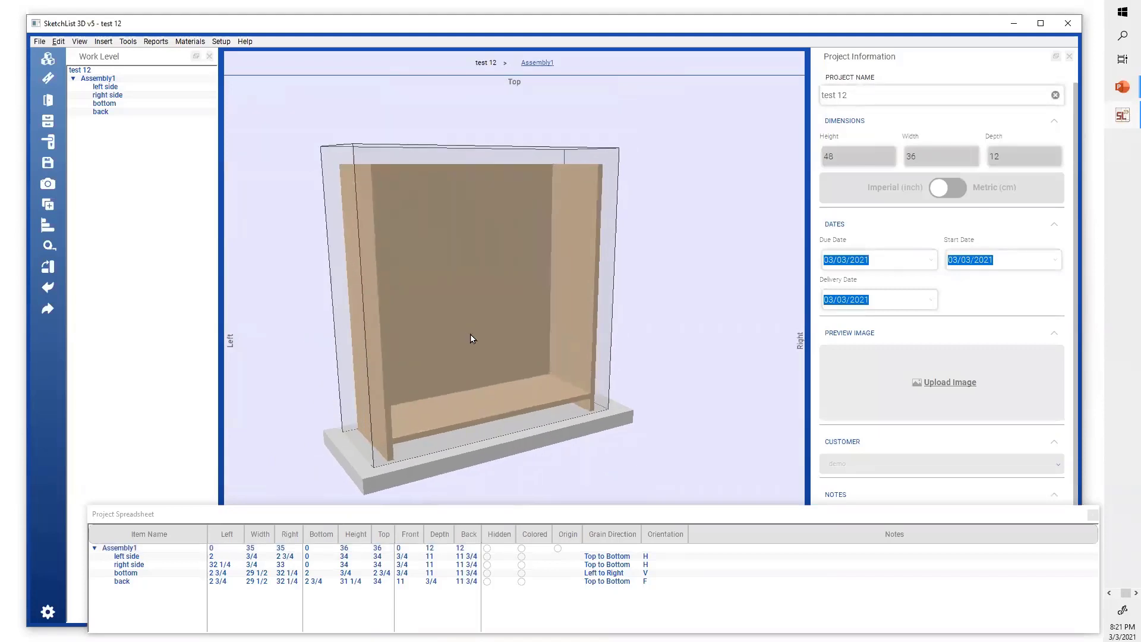
click(455, 350)
drag(464, 341, 430, 338)
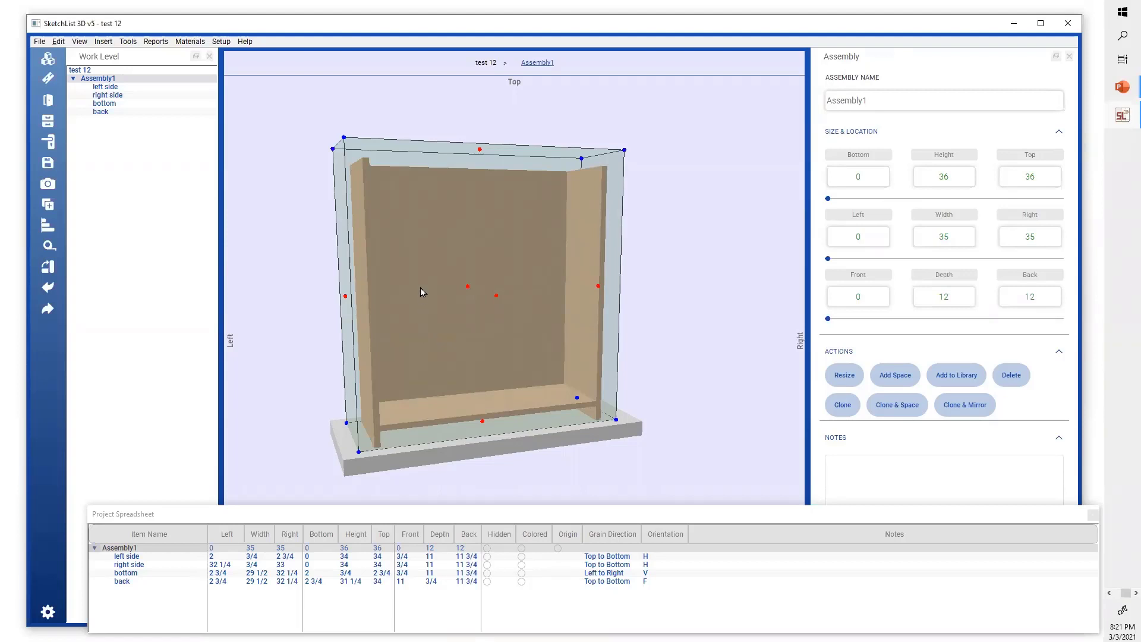
drag(515, 241, 546, 281)
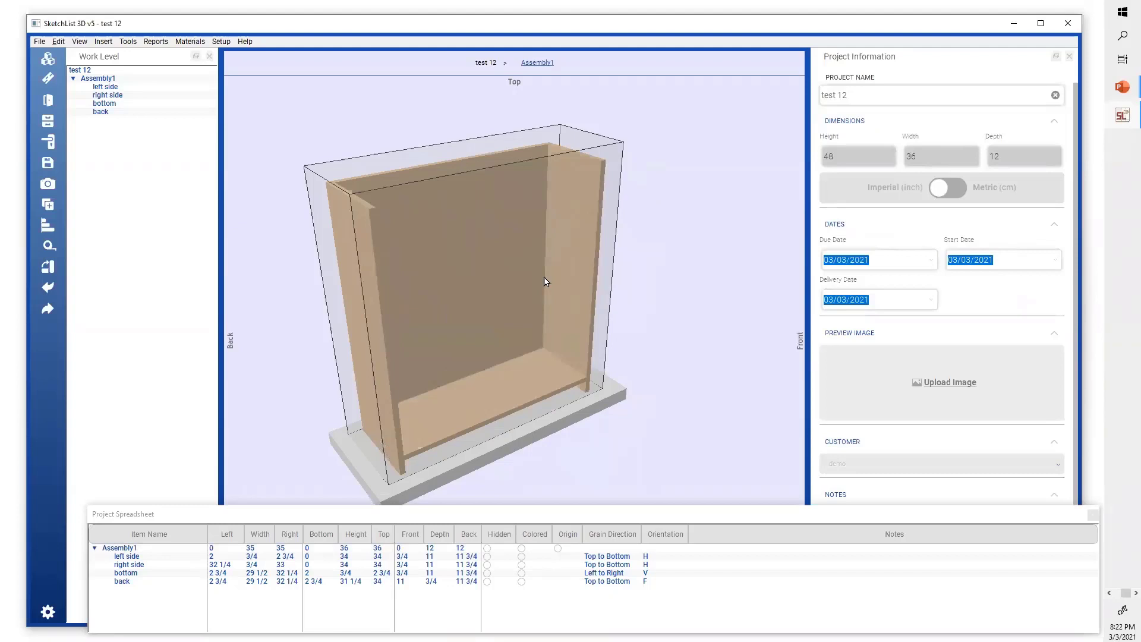
drag(498, 317, 534, 311)
click(487, 366)
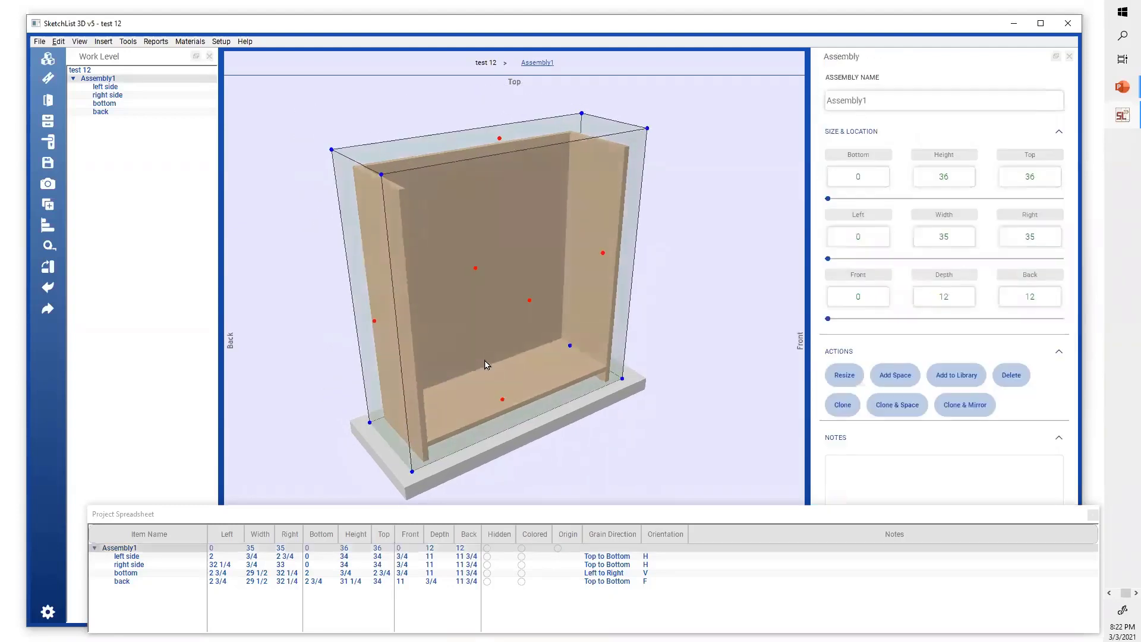